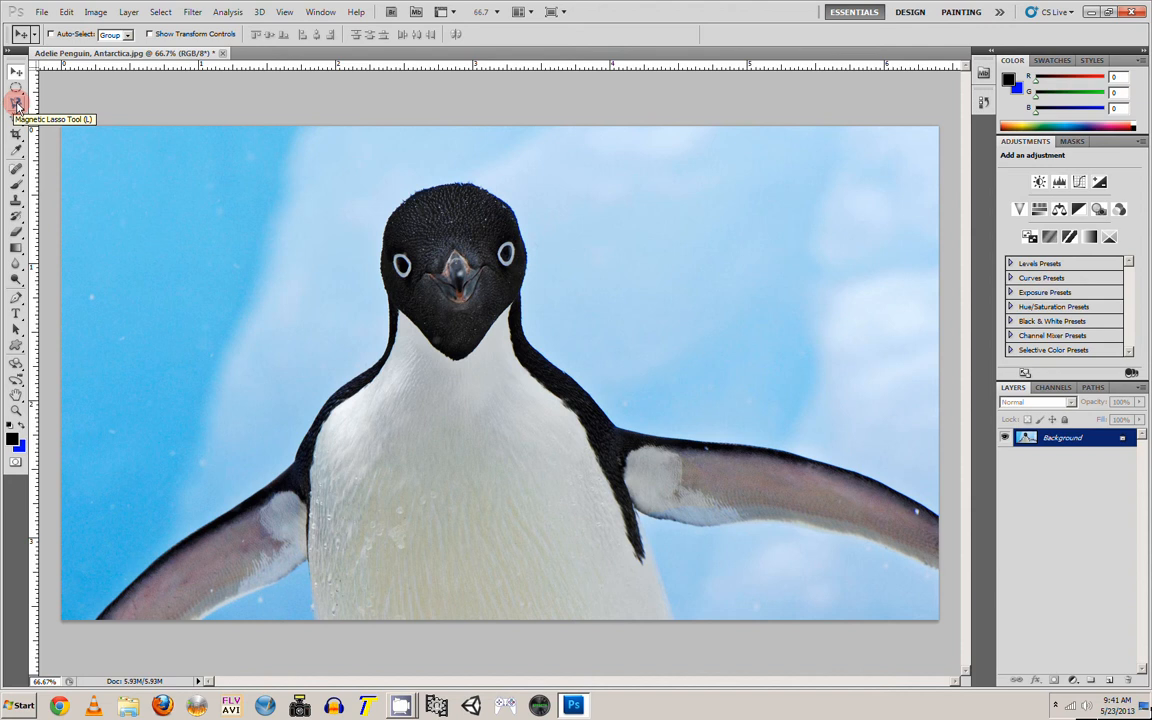
- Activate the Magnetic Lasso tool and convert the locked Background into a regular layer named Layer 0
left_click(16, 104)
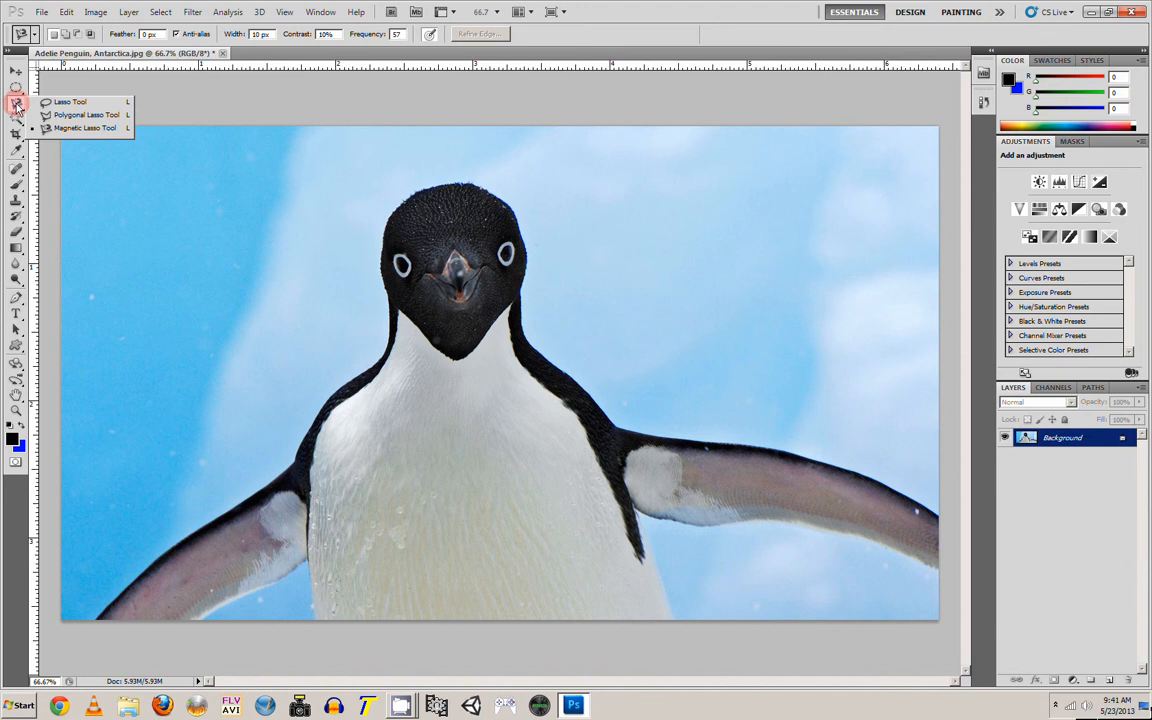
left_click(86, 130)
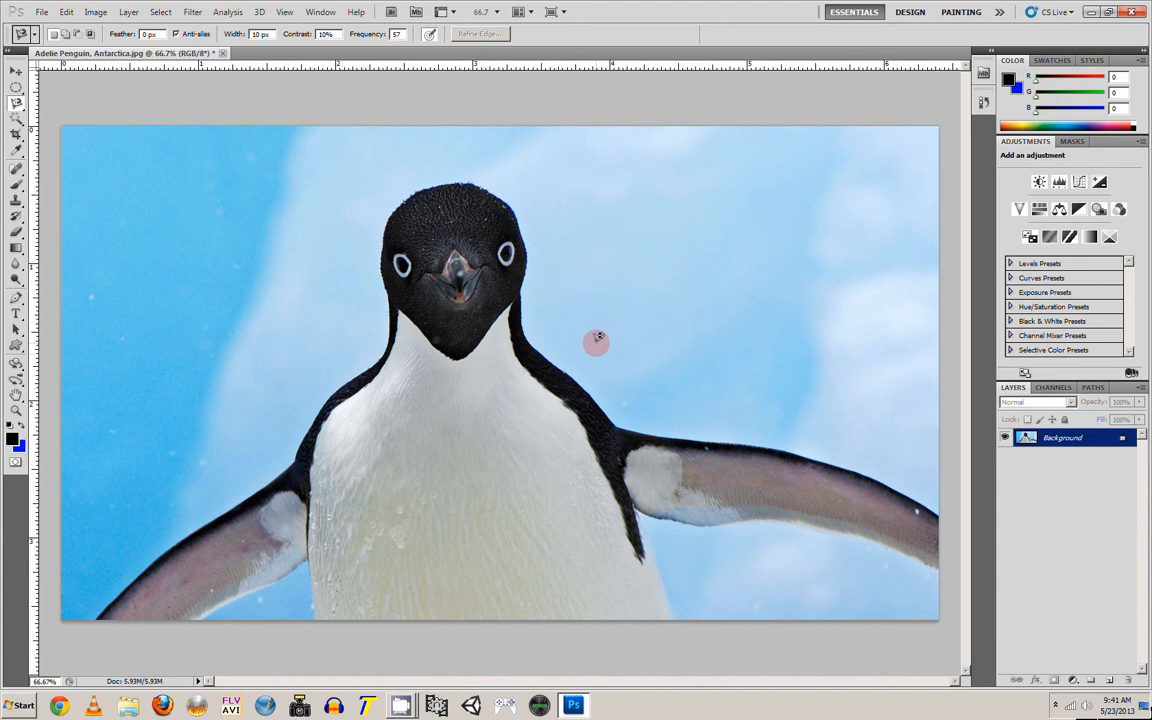
left_click(564, 373)
double_click(1087, 442)
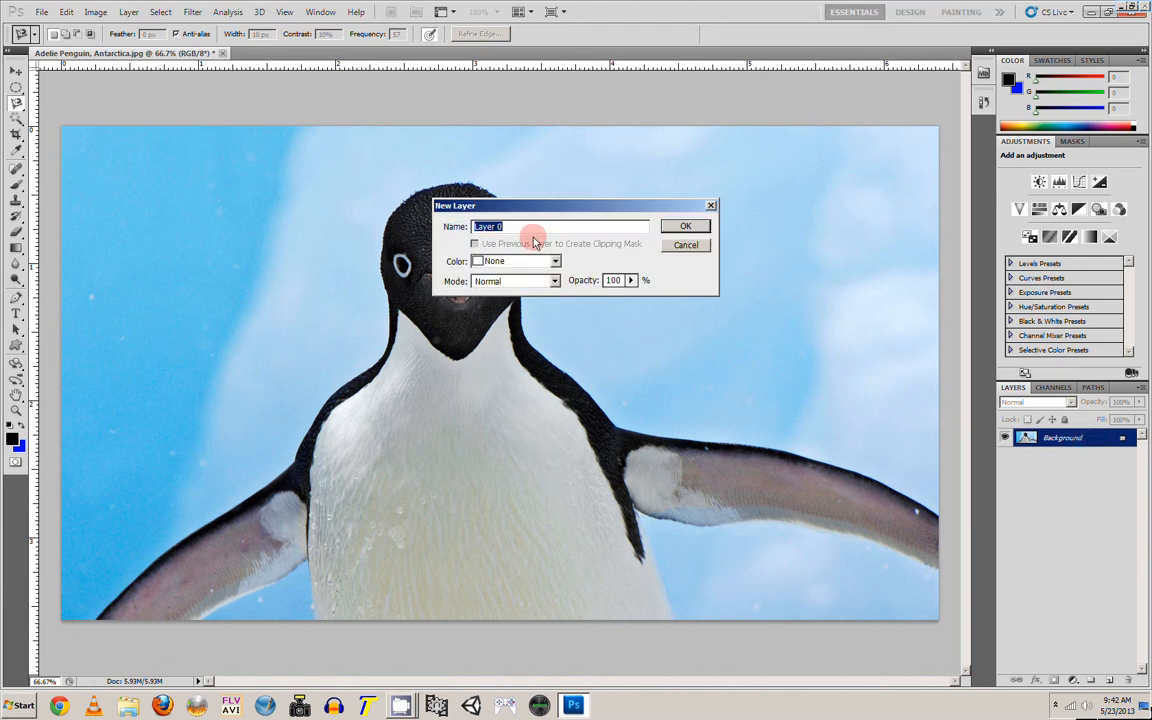
left_click(685, 226)
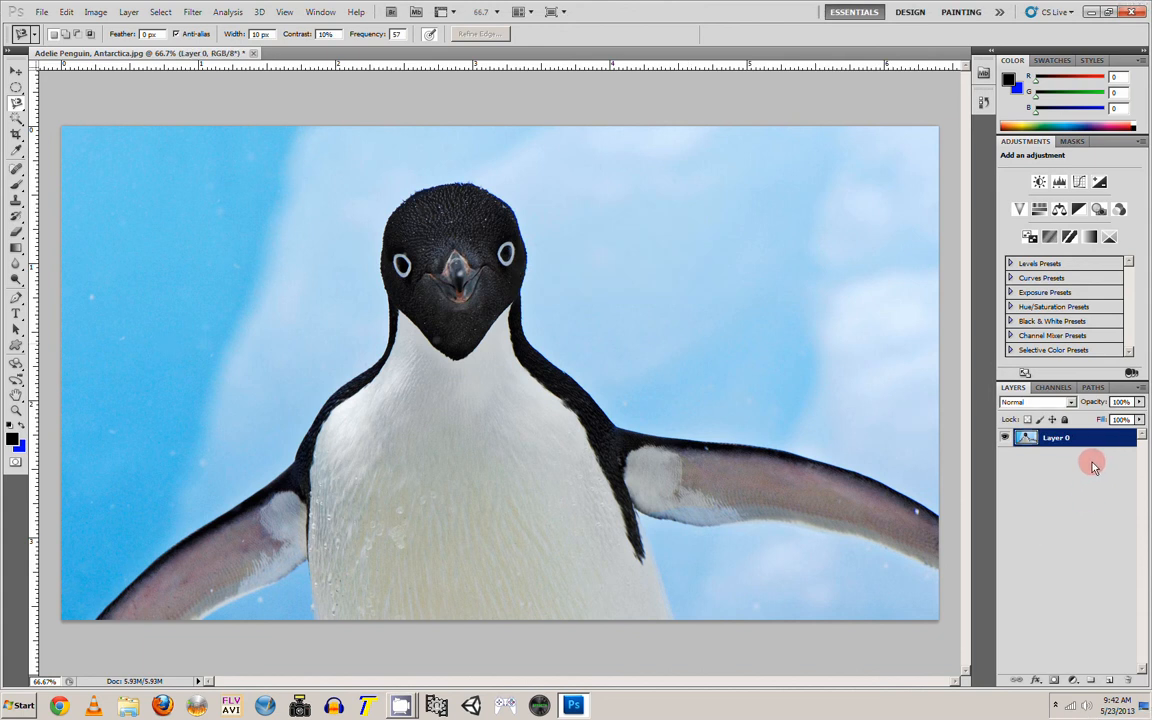
- Create a new empty layer above the penguin photo, keeping Normal mode and 100% opacity
left_click(1140, 388)
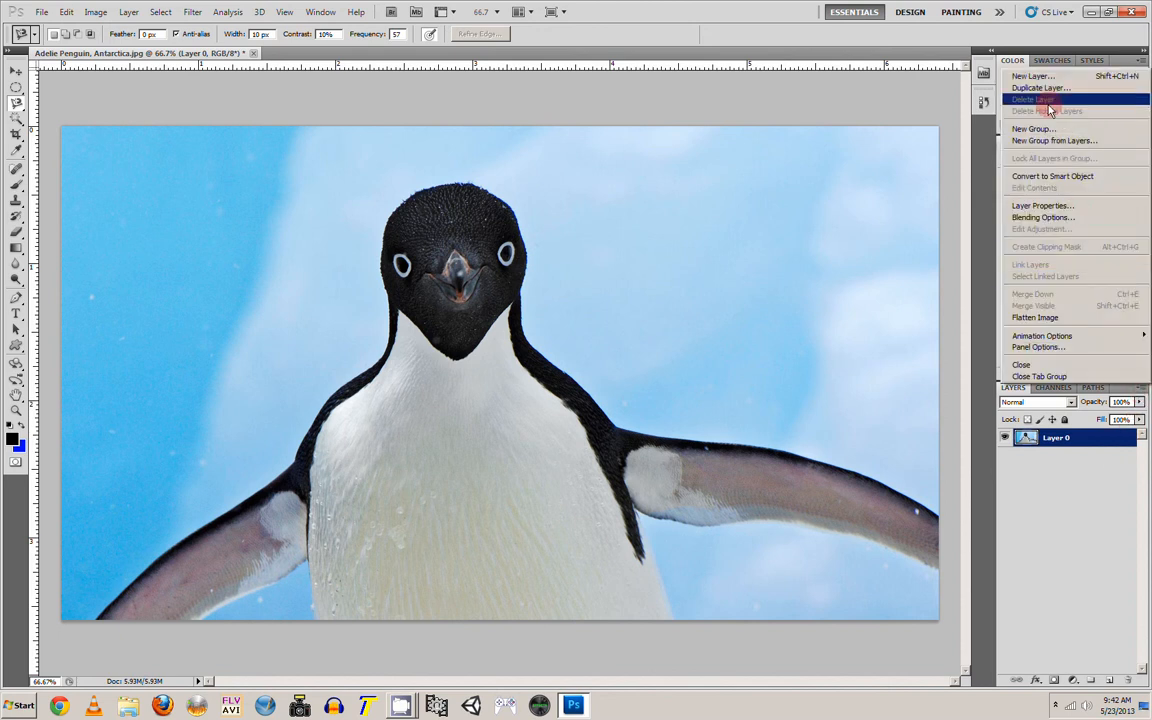
left_click(1035, 77)
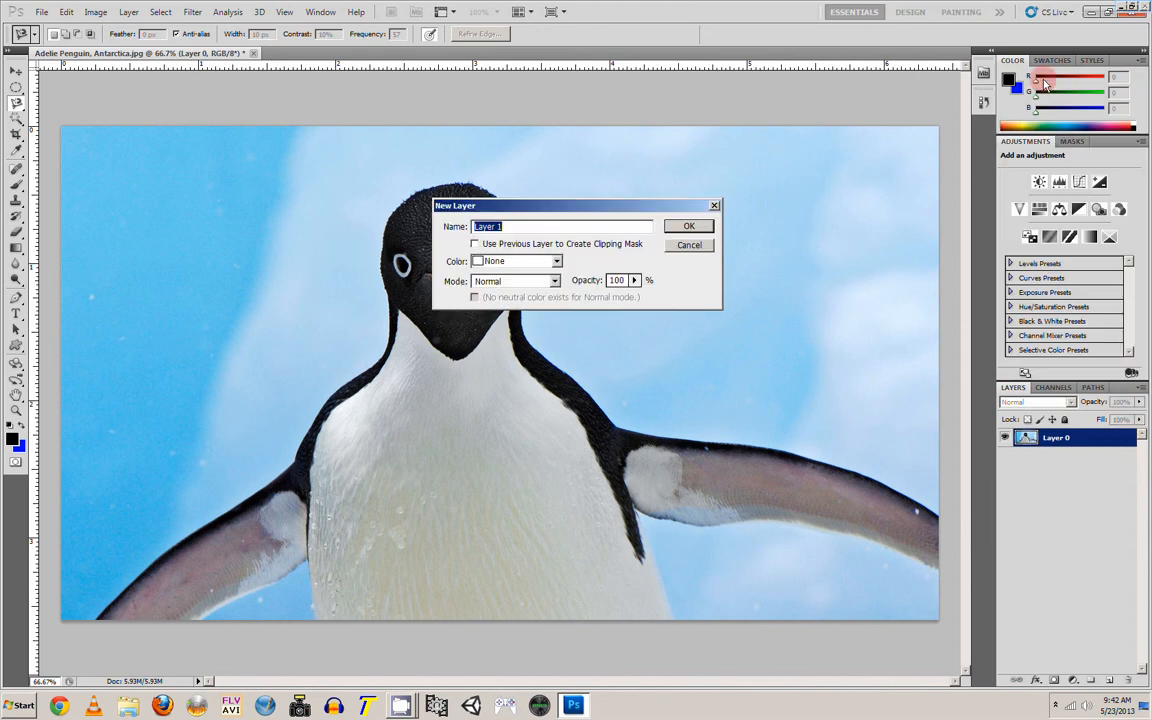
left_click(690, 228)
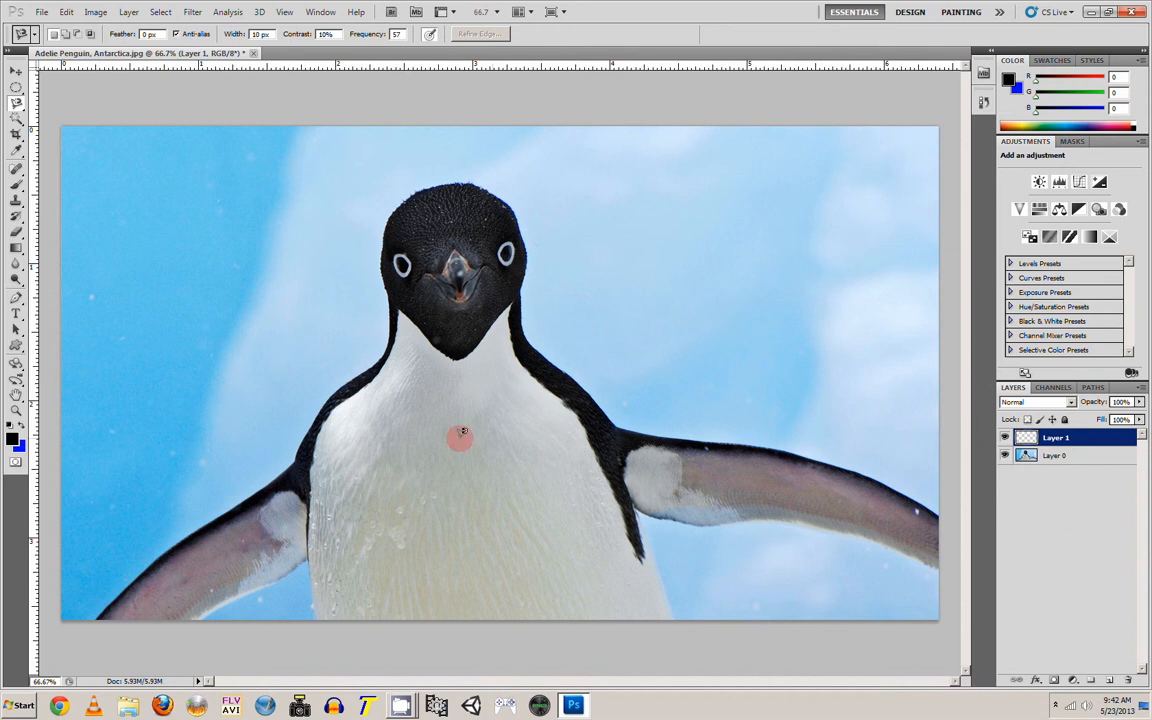
- Set the foreground colour to bright green (R 119, G 253, B 0) and return to the Magnetic Lasso tool
left_click(12, 438)
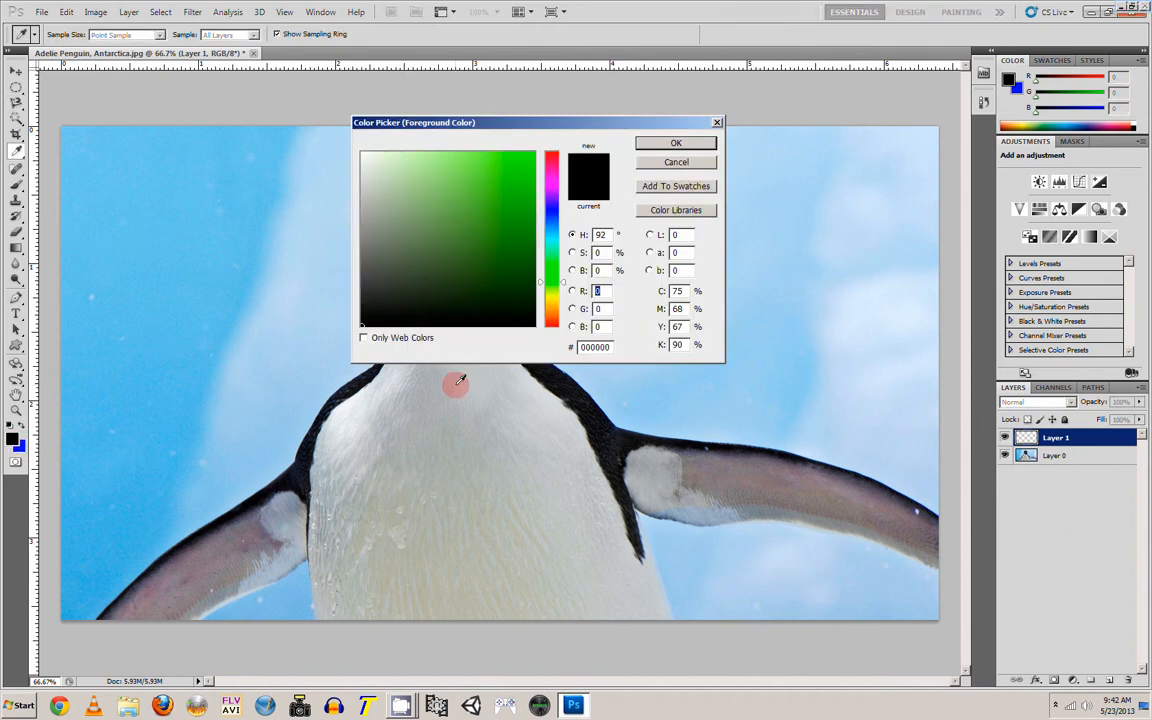
mouse_move(497, 282)
left_mouse_down()
mouse_move(496, 213)
mouse_move(514, 141)
mouse_move(640, 124)
mouse_move(833, 184)
mouse_move(758, 172)
mouse_move(765, 192)
left_mouse_up()
left_click(735, 207)
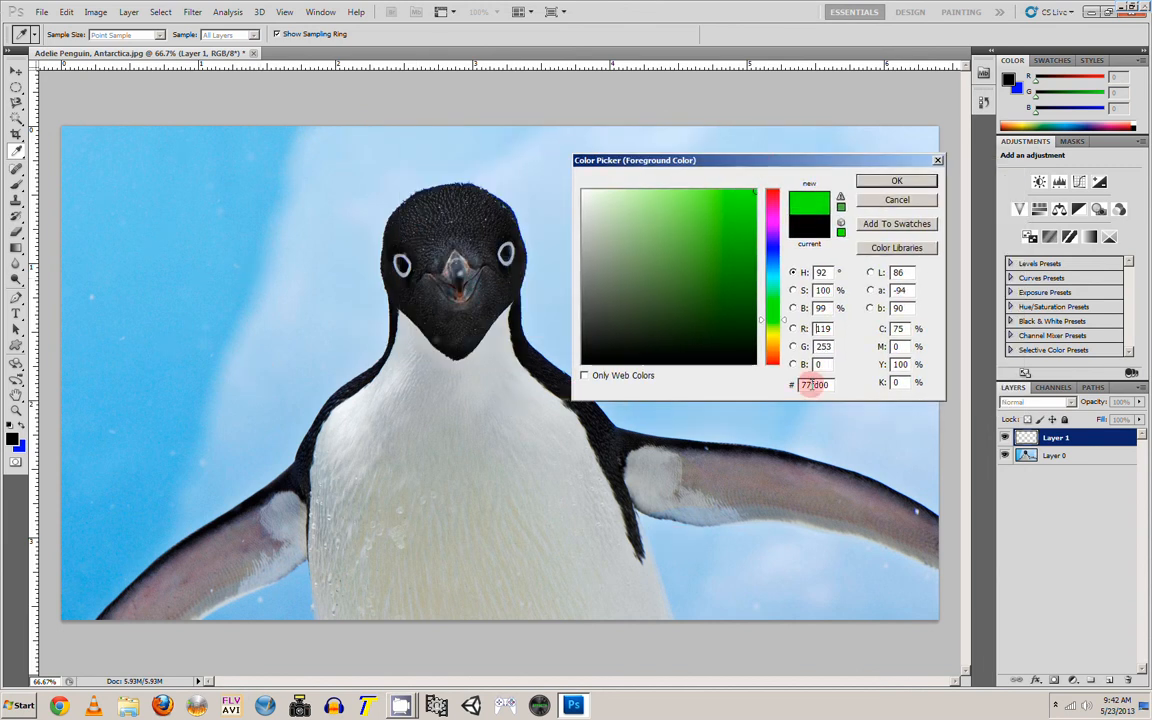
left_click(896, 181)
key("l")
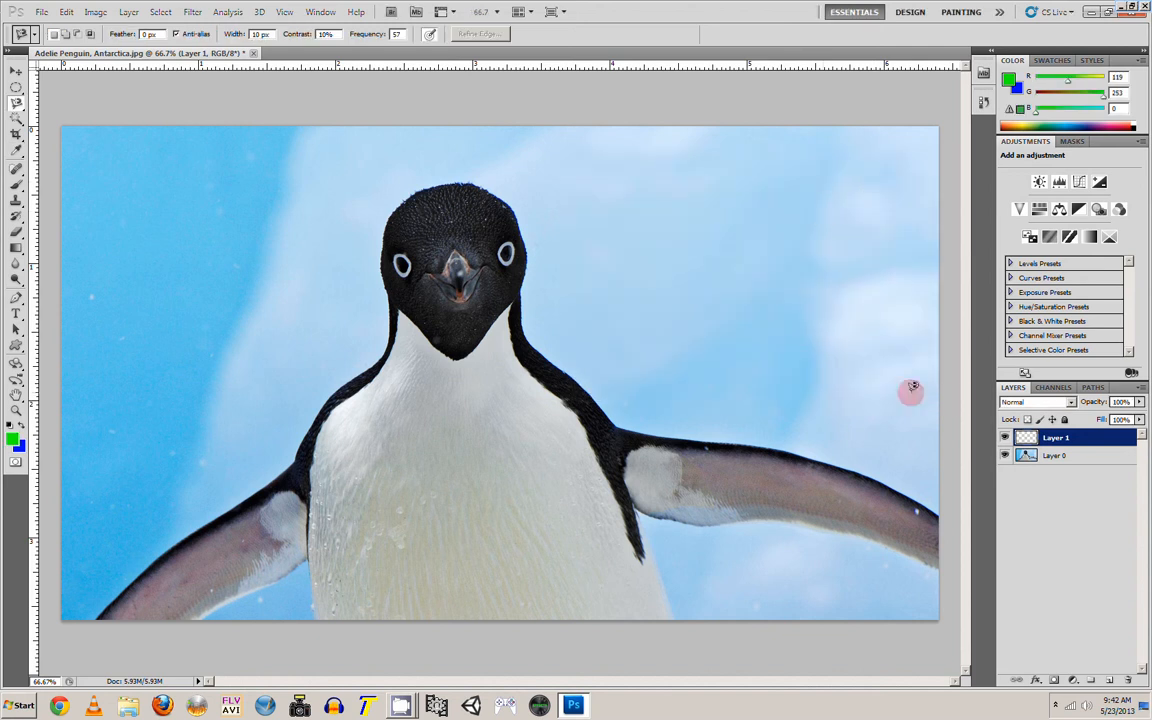
- Fill the new layer with the green foreground colour in Normal mode at 100% opacity
left_click(66, 12)
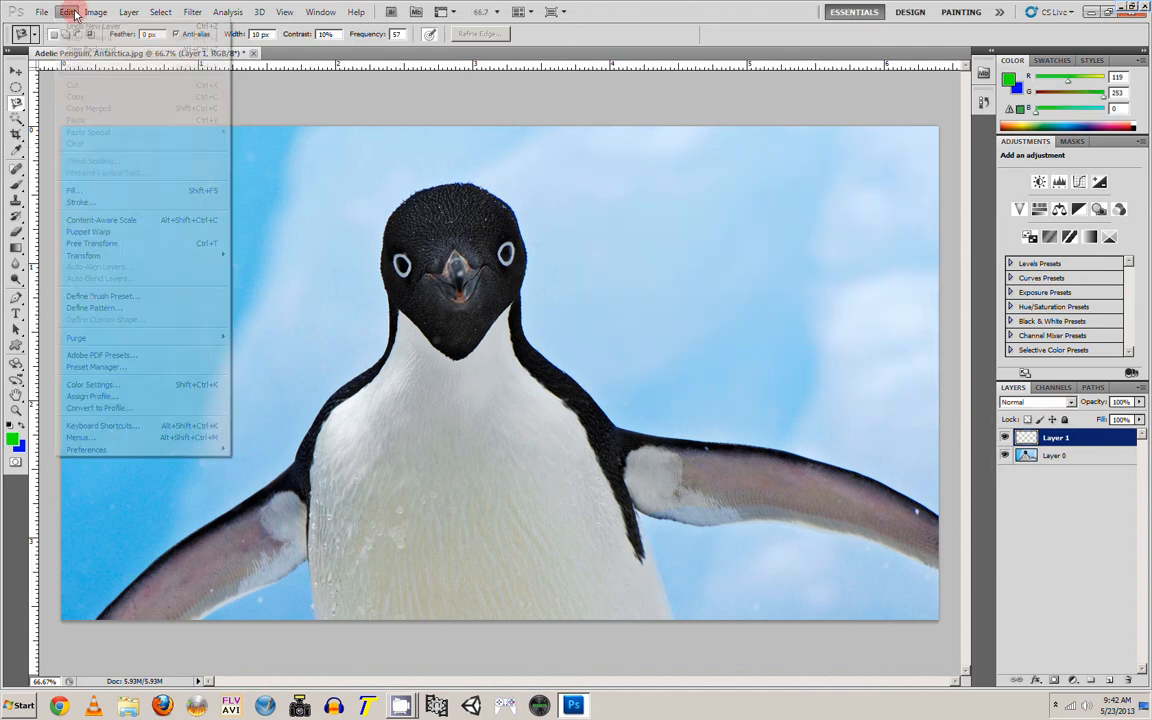
left_click(78, 190)
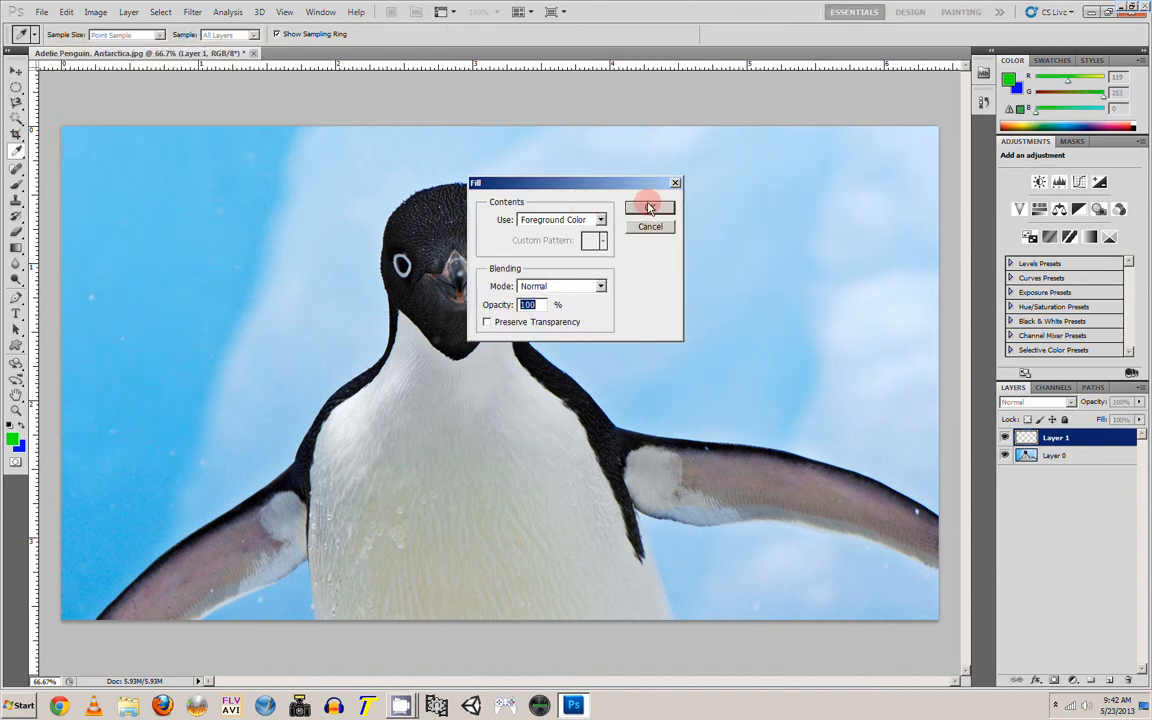
left_click(648, 206)
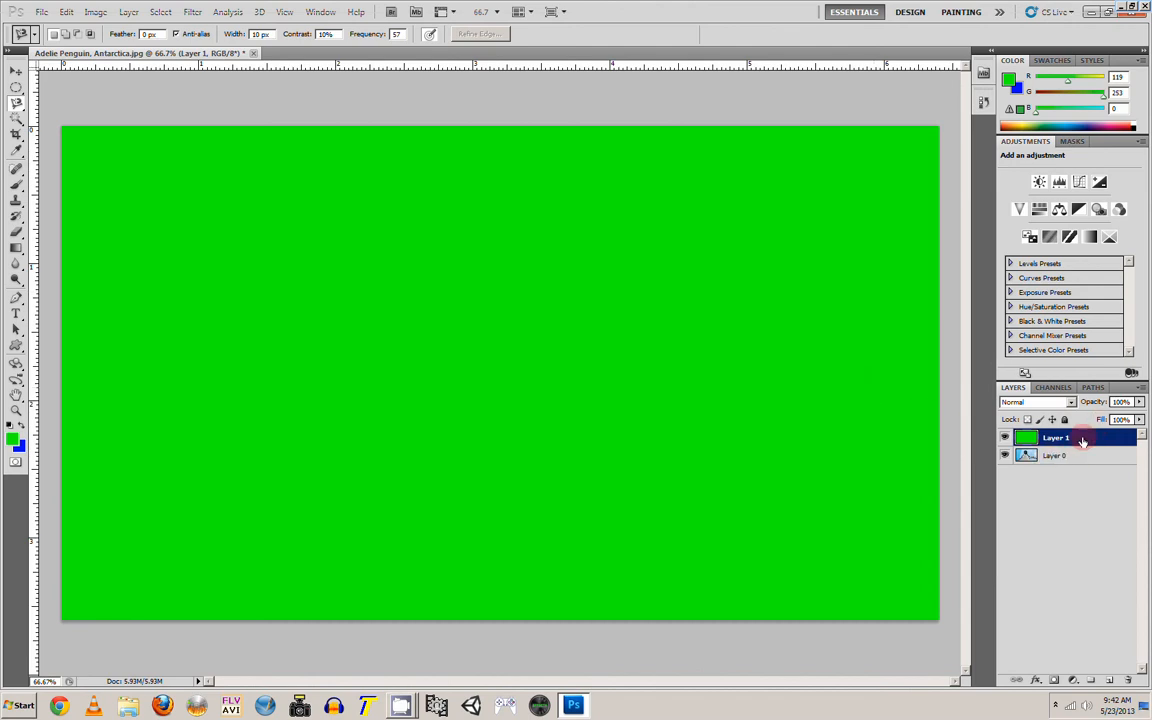
- Move the green layer below the penguin photo layer
left_click_drag(1070, 443, 1068, 470)
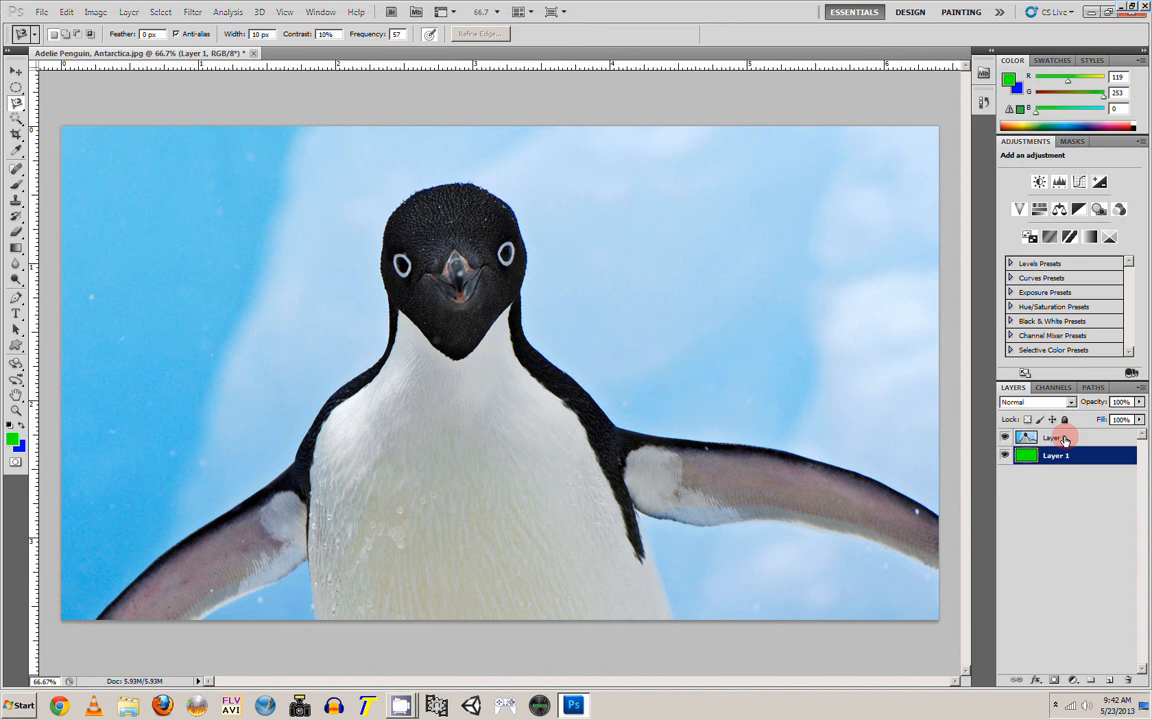
left_click(1064, 440)
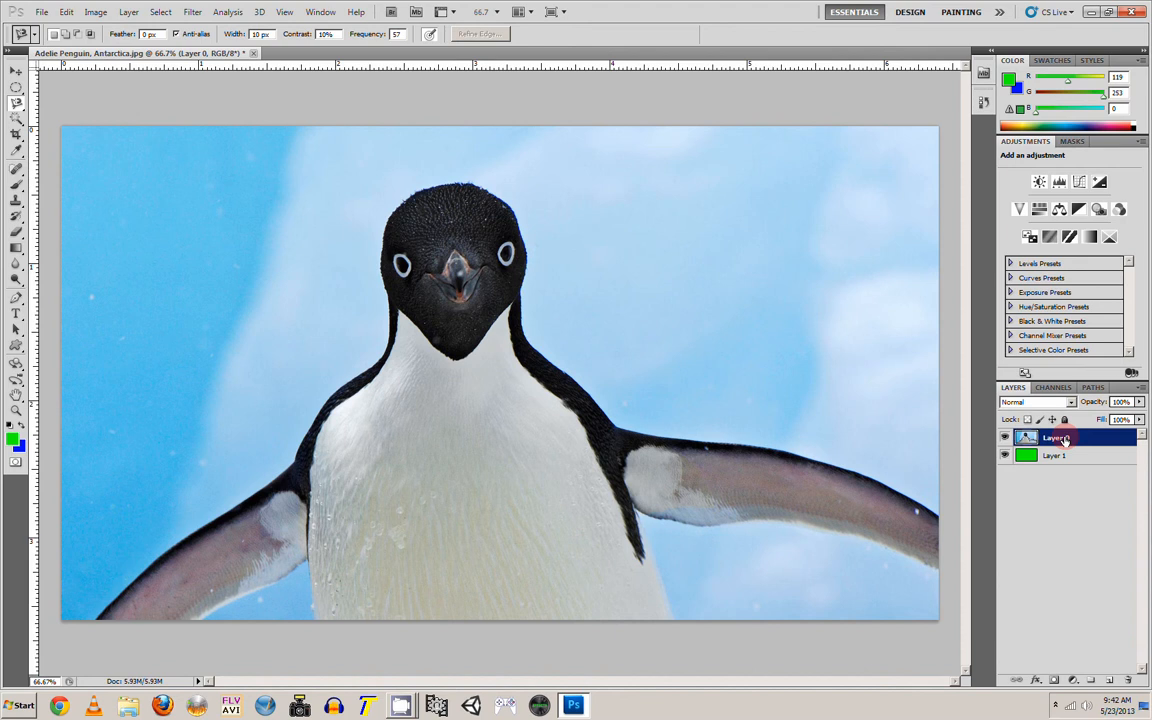
left_click(1057, 464)
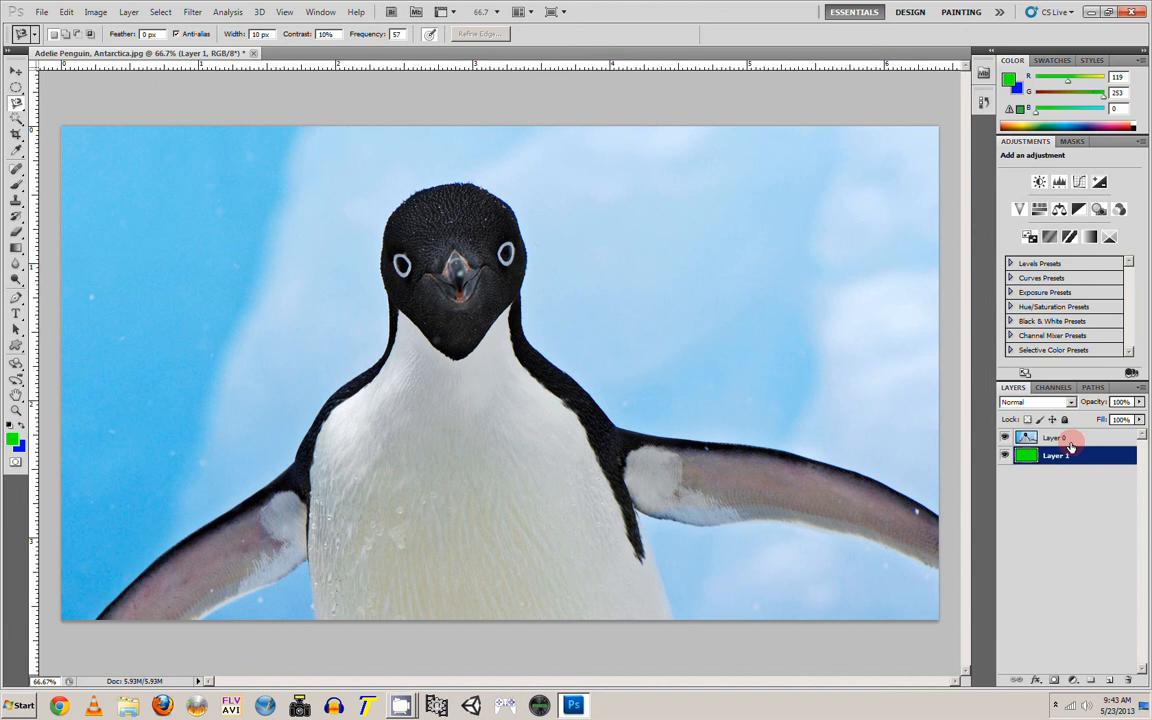
- On the photo layer, trace a Magnetic Lasso selection around the sky above the penguin's head, shoulders and right-hand flipper
left_click(1068, 442)
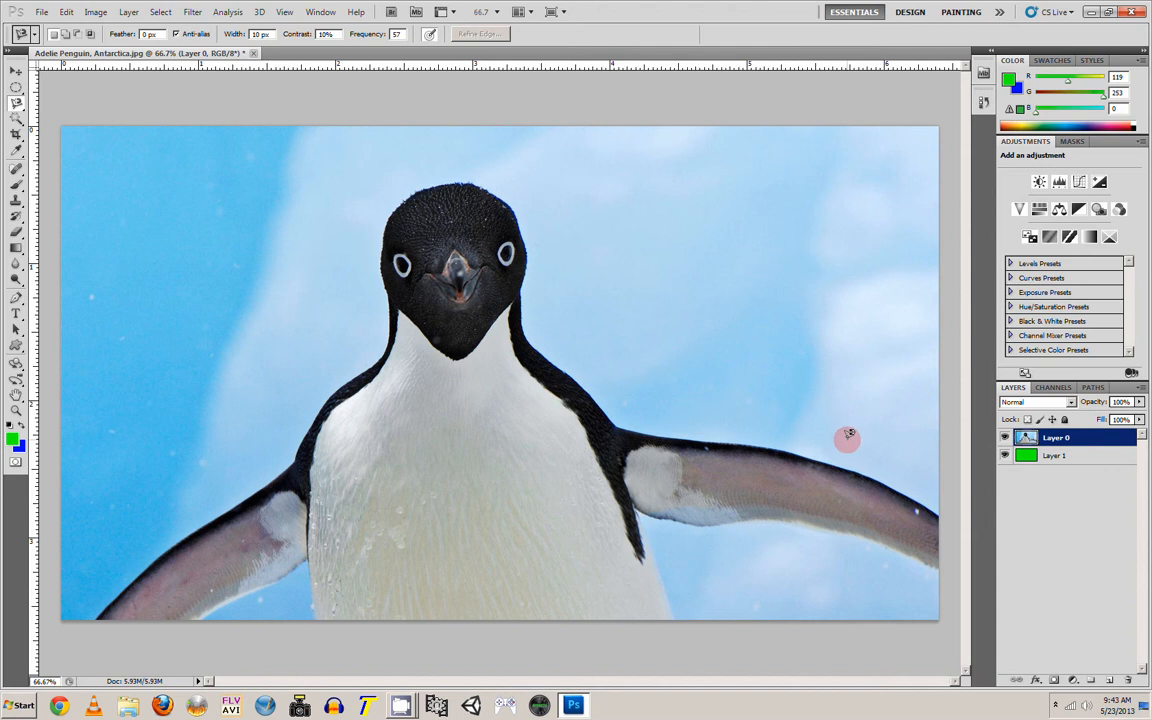
left_click(928, 507)
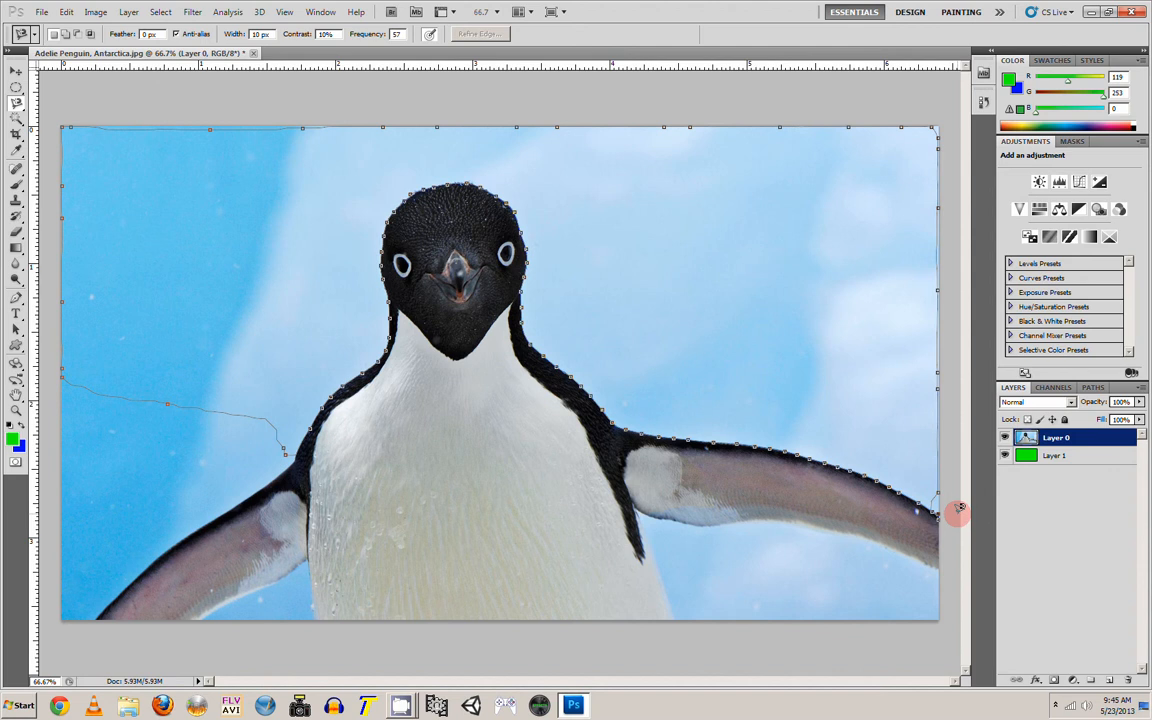
left_click(944, 507)
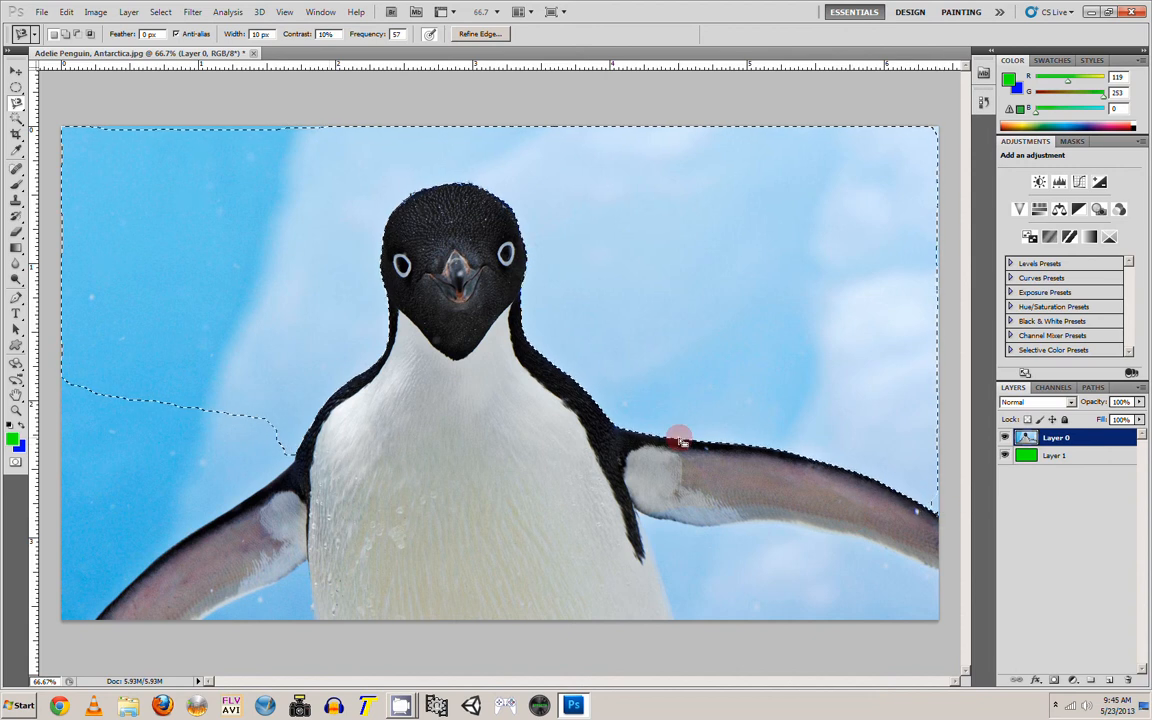
- Set the foreground colour to black (#000000)
left_click(14, 438)
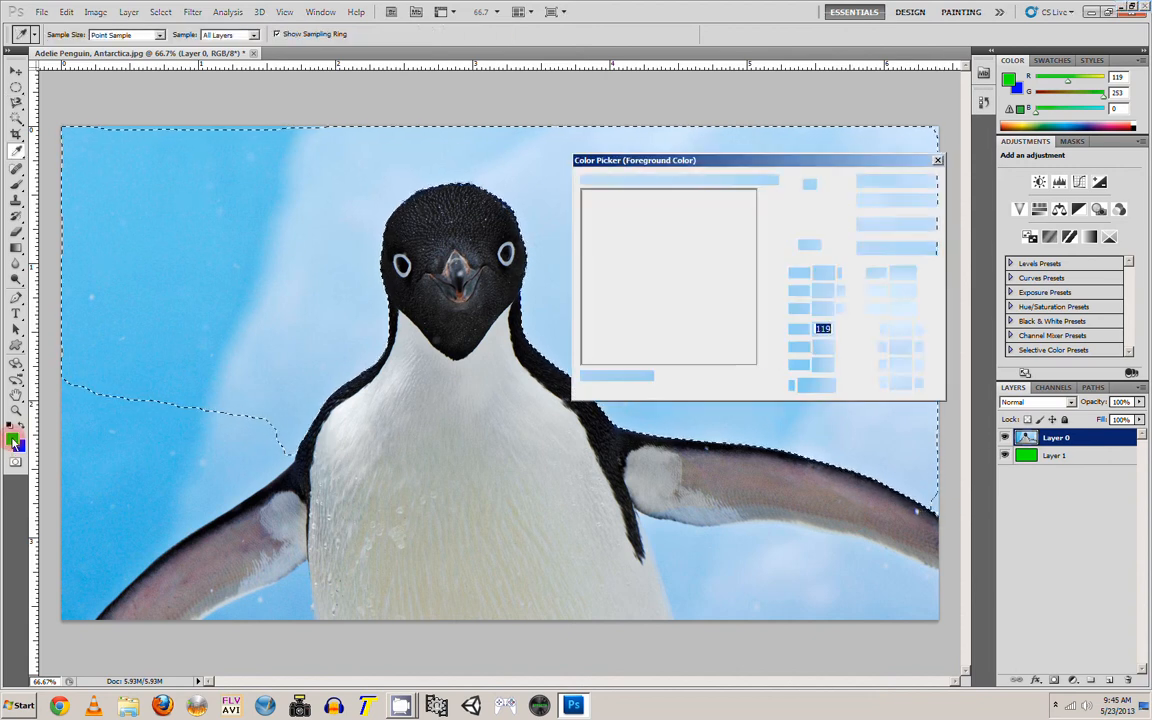
left_click_drag(689, 321, 454, 377)
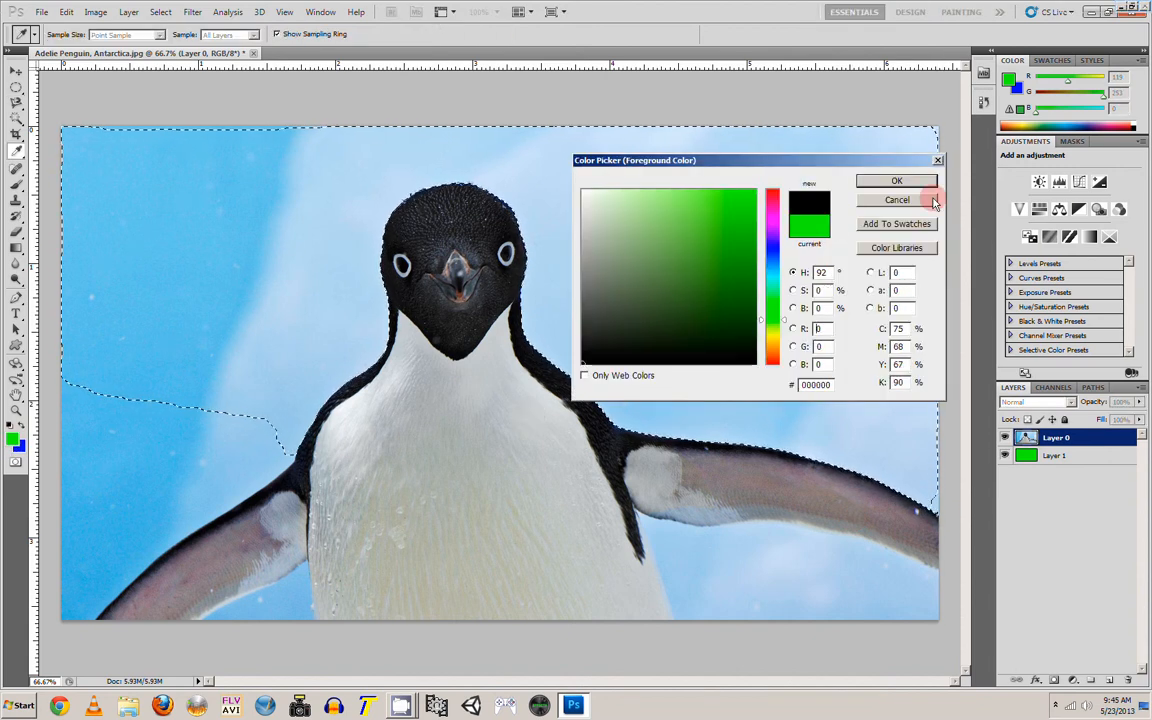
left_click(897, 181)
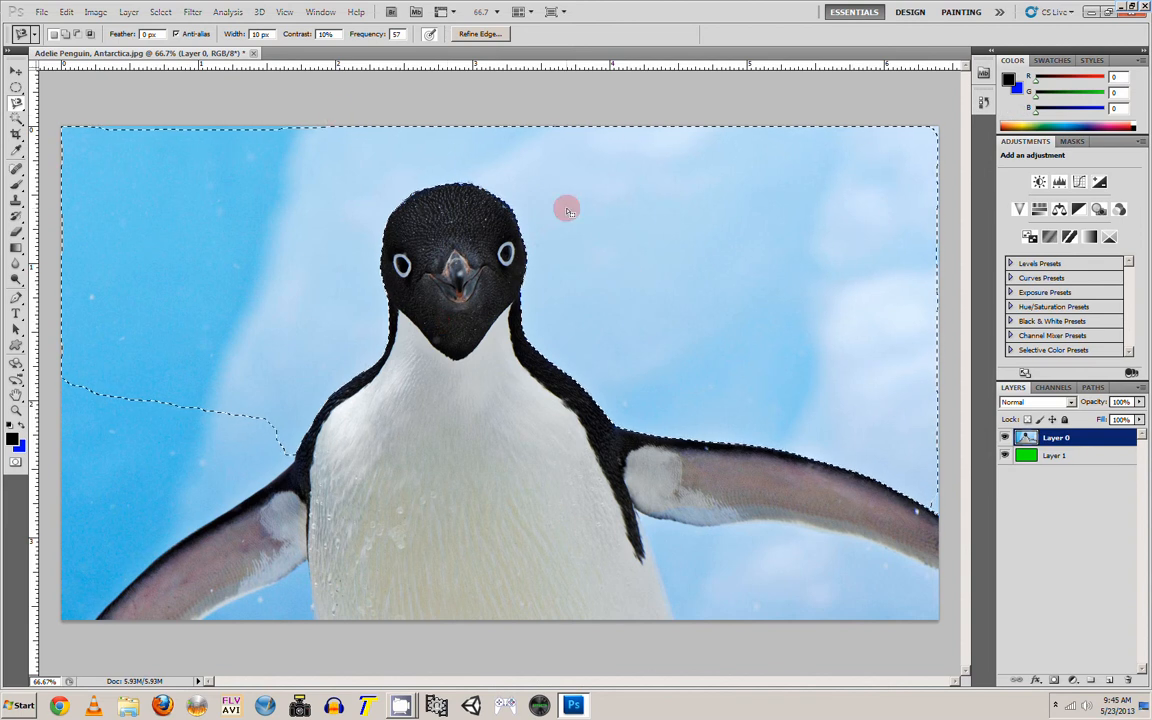
- Add a layer mask to the photo layer that hides the selected sky
left_click(131, 12)
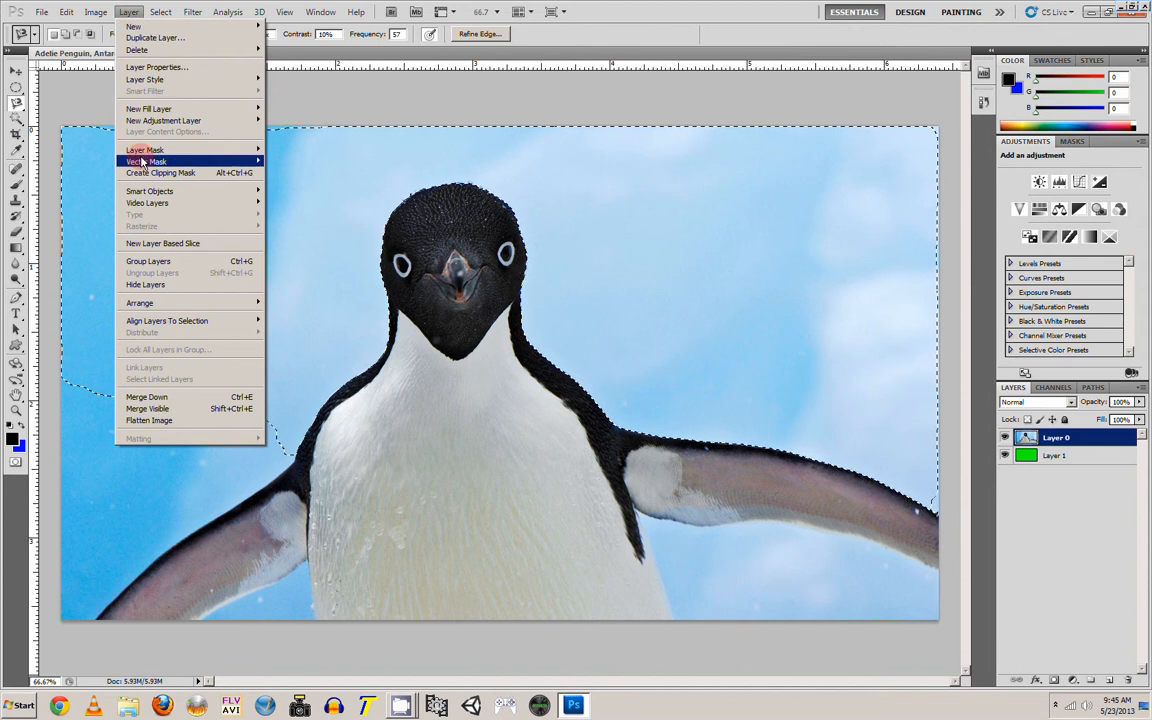
mouse_move(145, 150)
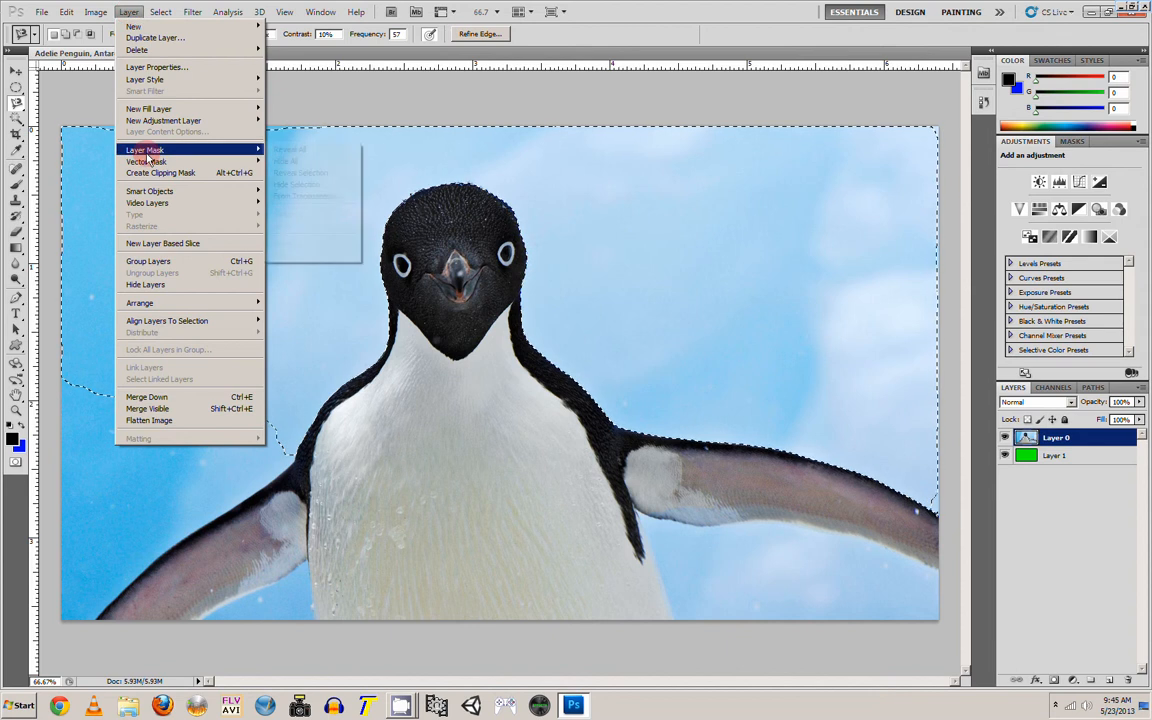
left_click(318, 185)
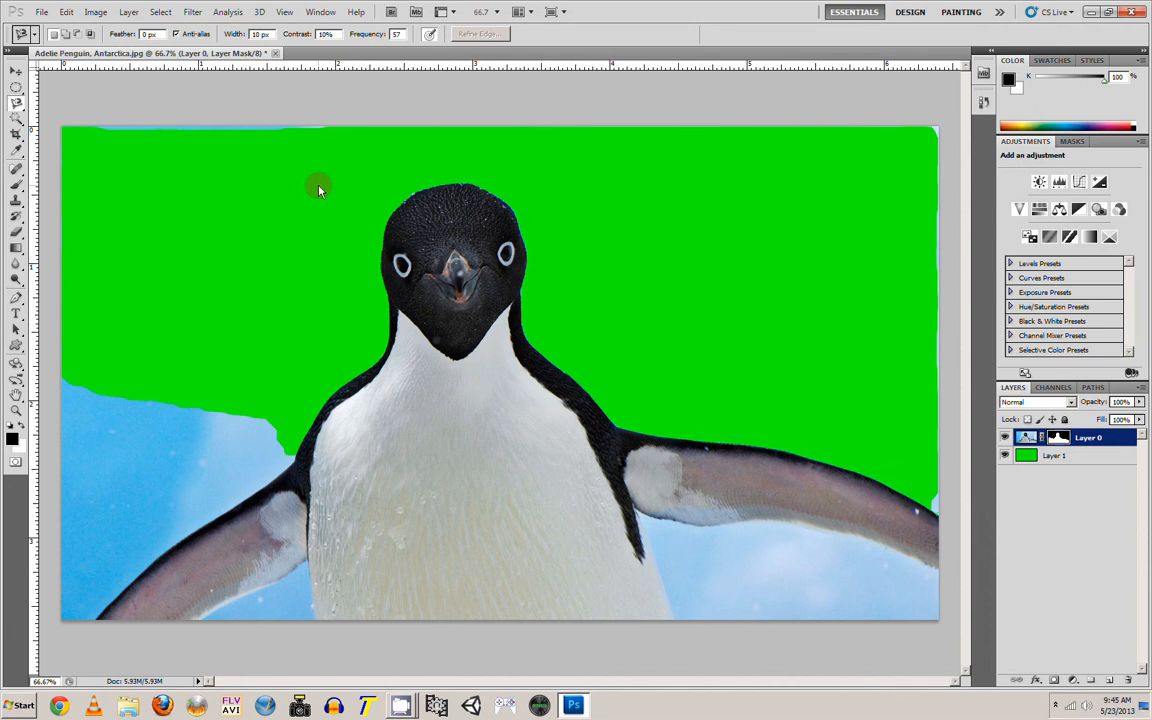
- Select the remaining sky above the penguin's left-hand flipper with the Magnetic Lasso, following the flipper's edge down to the image corner
left_click(16, 74)
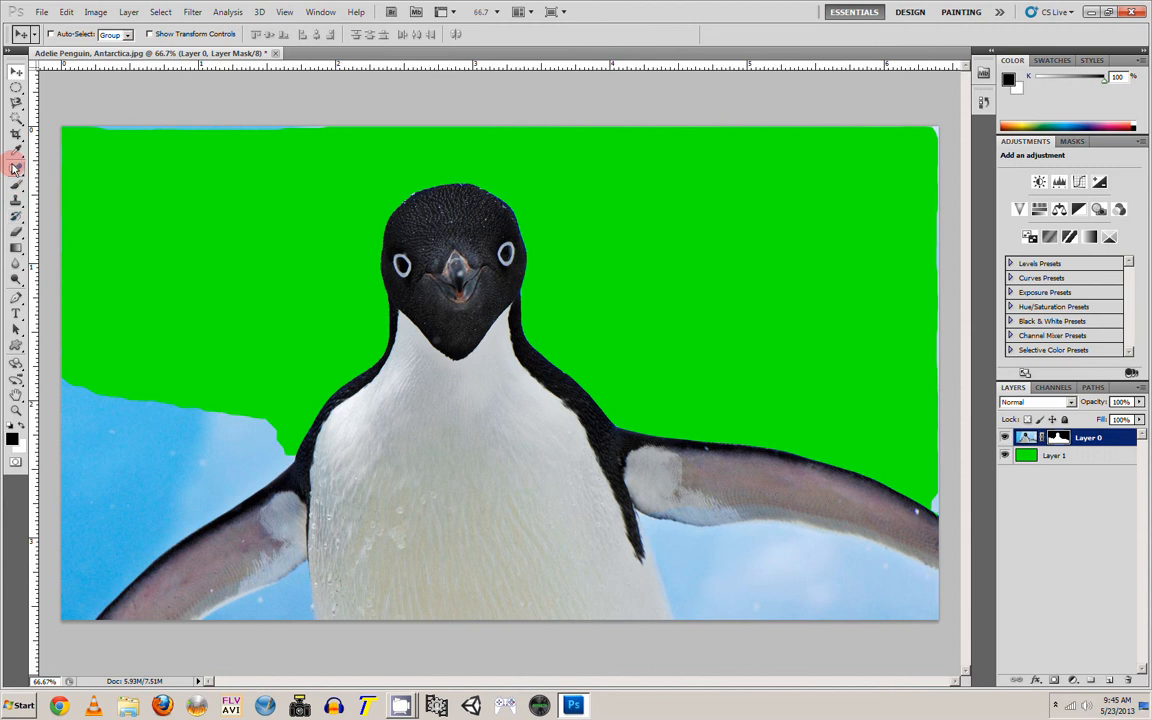
left_click(16, 102)
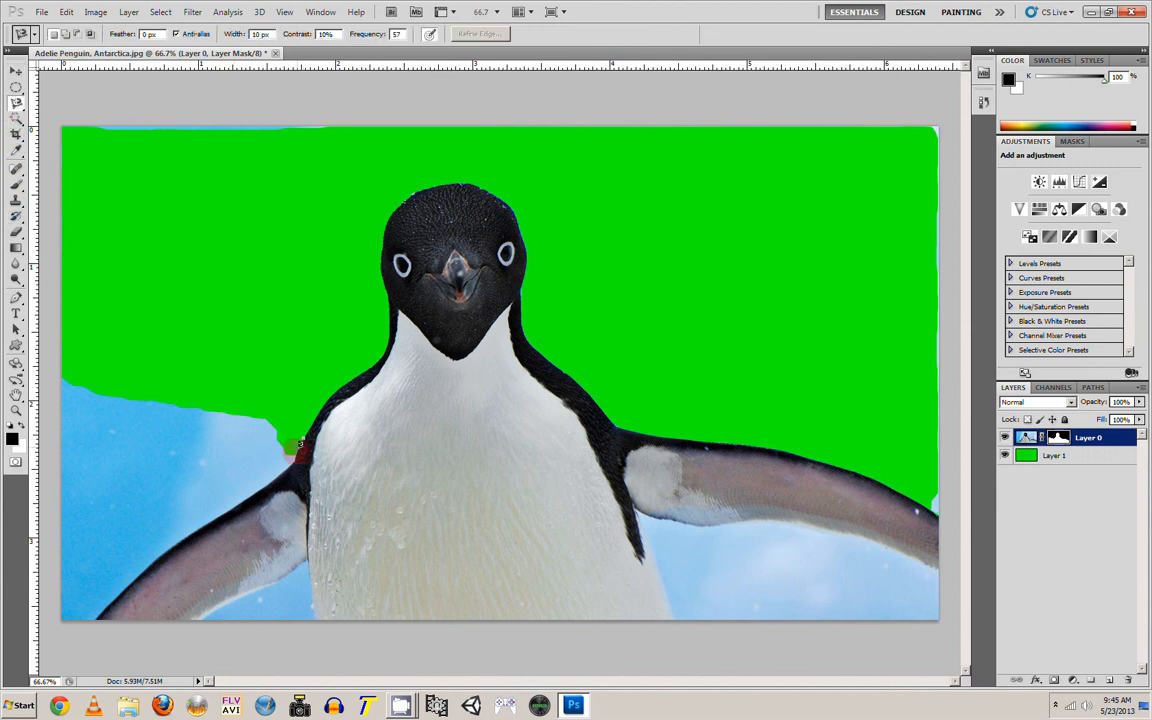
left_click(298, 455)
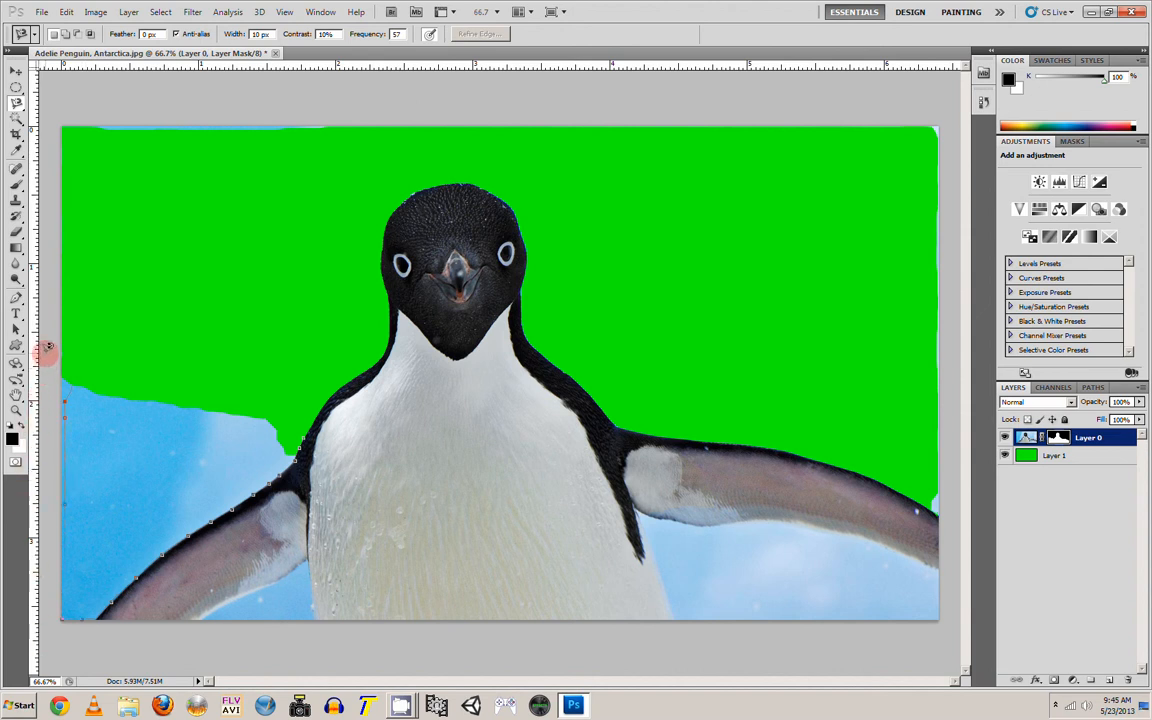
double_click(305, 435)
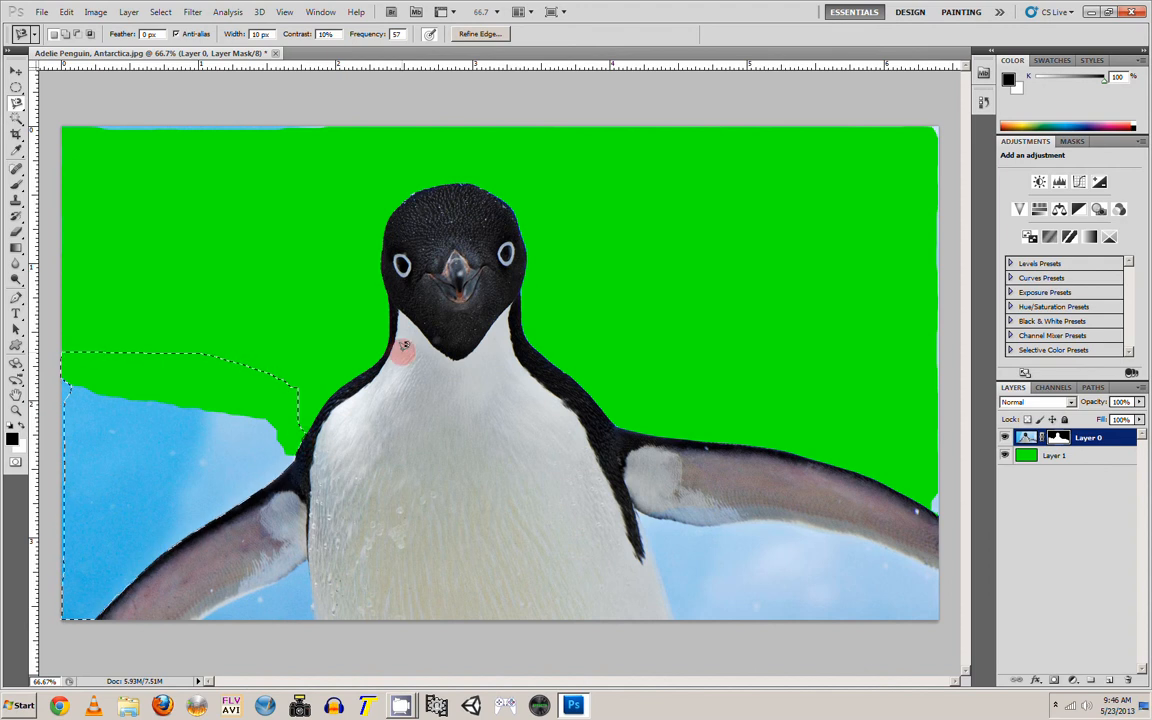
left_click(99, 15)
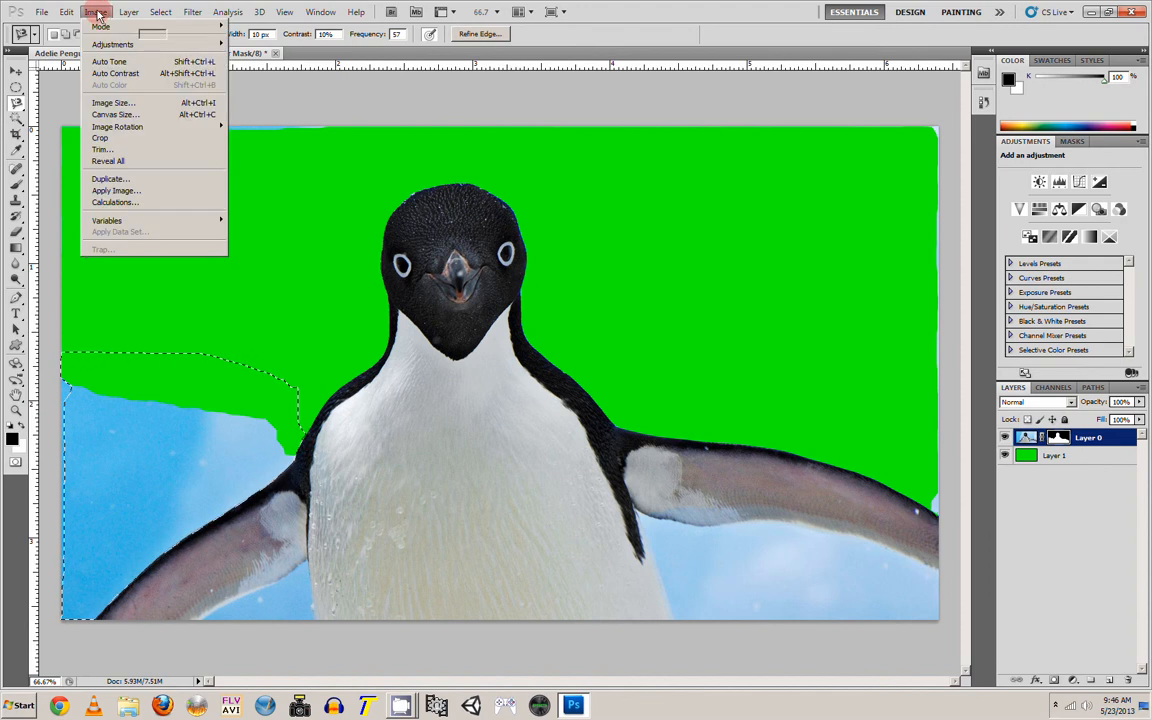
left_click(97, 14)
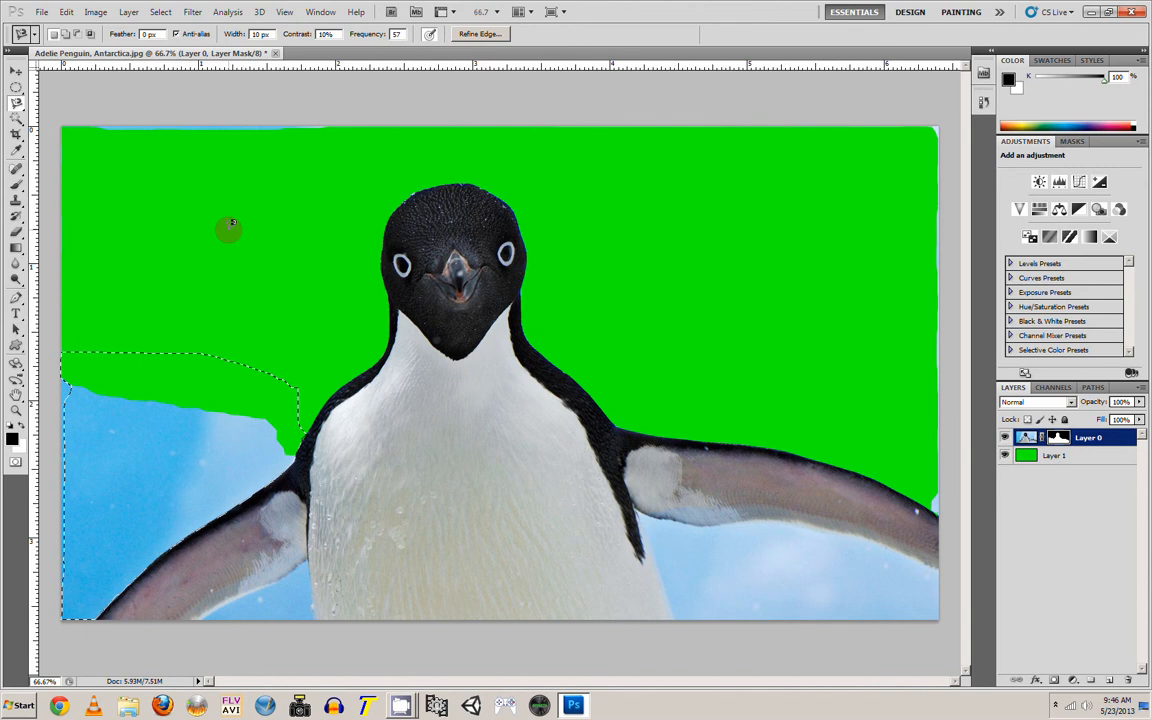
- Set the foreground colour to mid-grey (#959595)
left_click(12, 438)
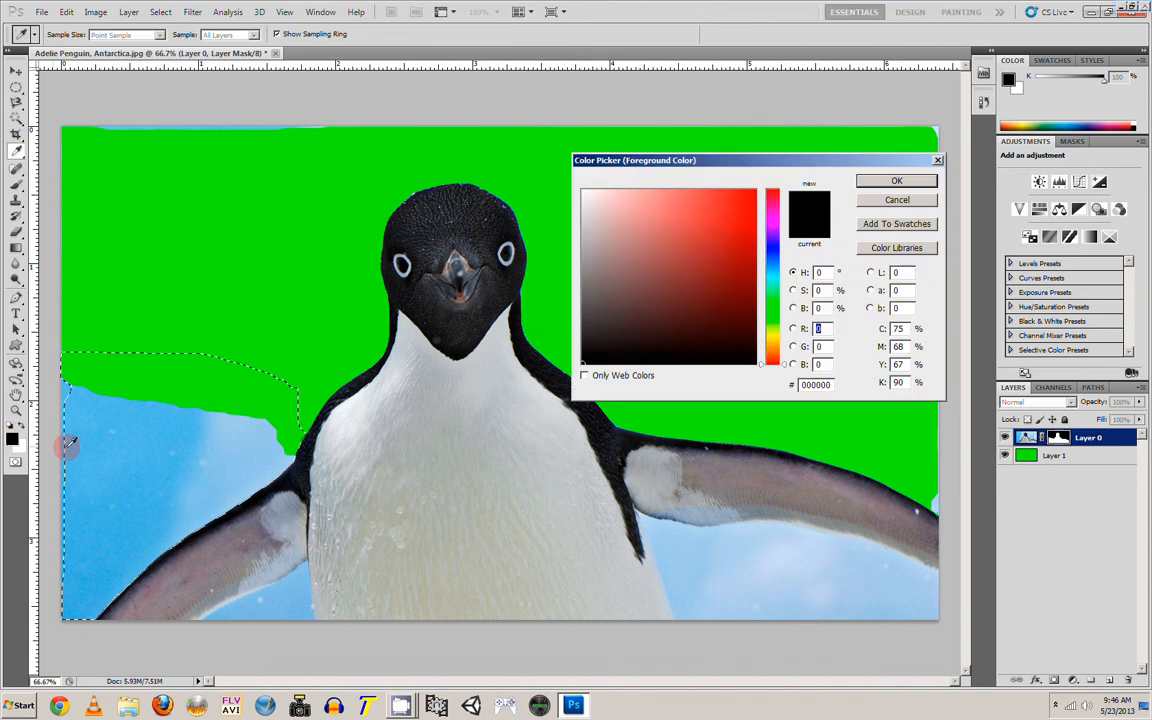
mouse_move(615, 290)
left_mouse_down()
mouse_move(577, 262)
mouse_move(620, 260)
left_mouse_up()
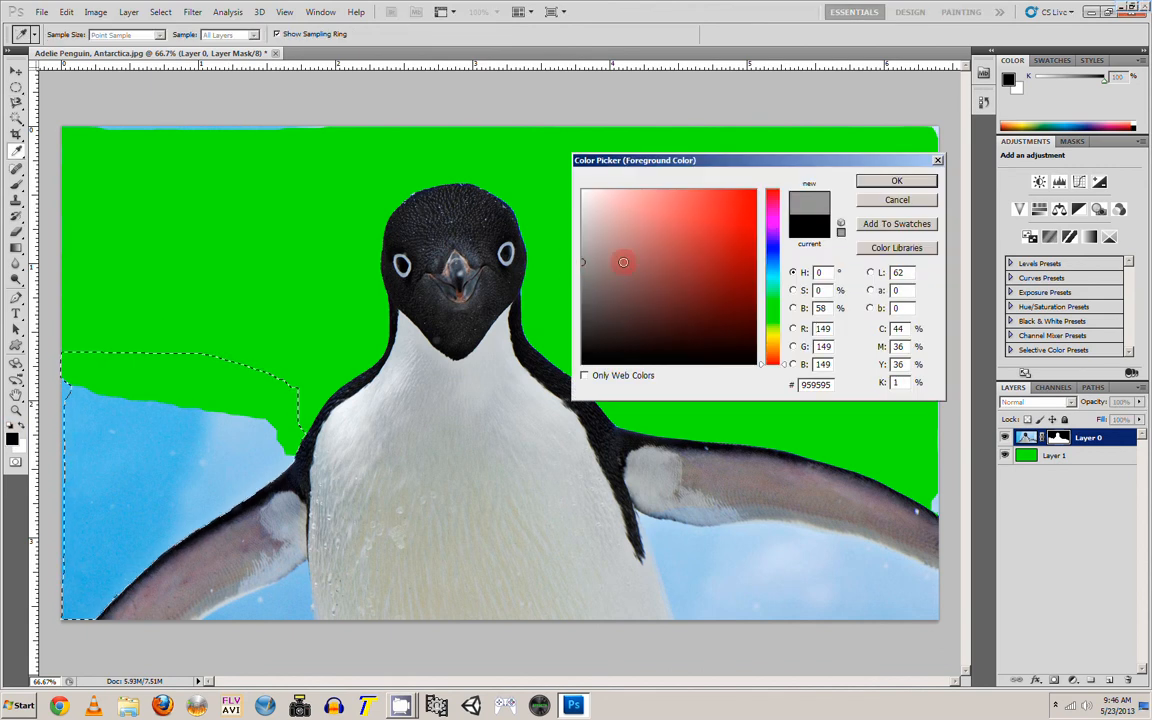
left_click(872, 179)
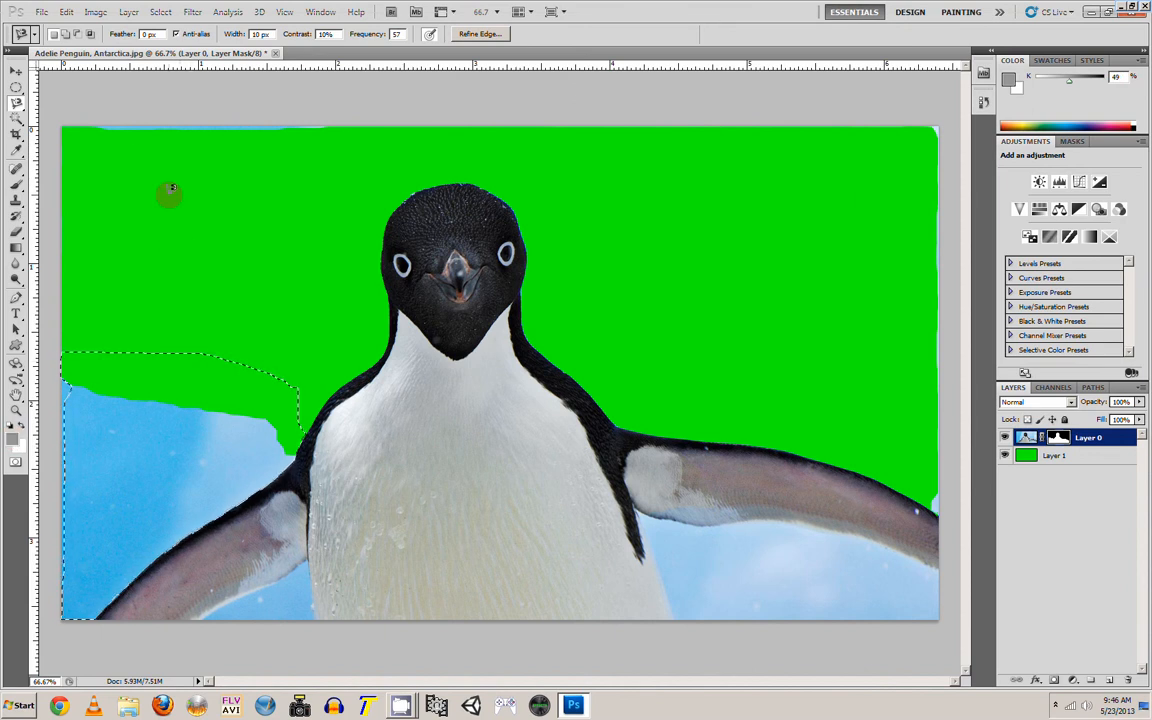
- Fill the selected sky area on the layer mask with the grey foreground colour at 100% opacity
left_click(64, 12)
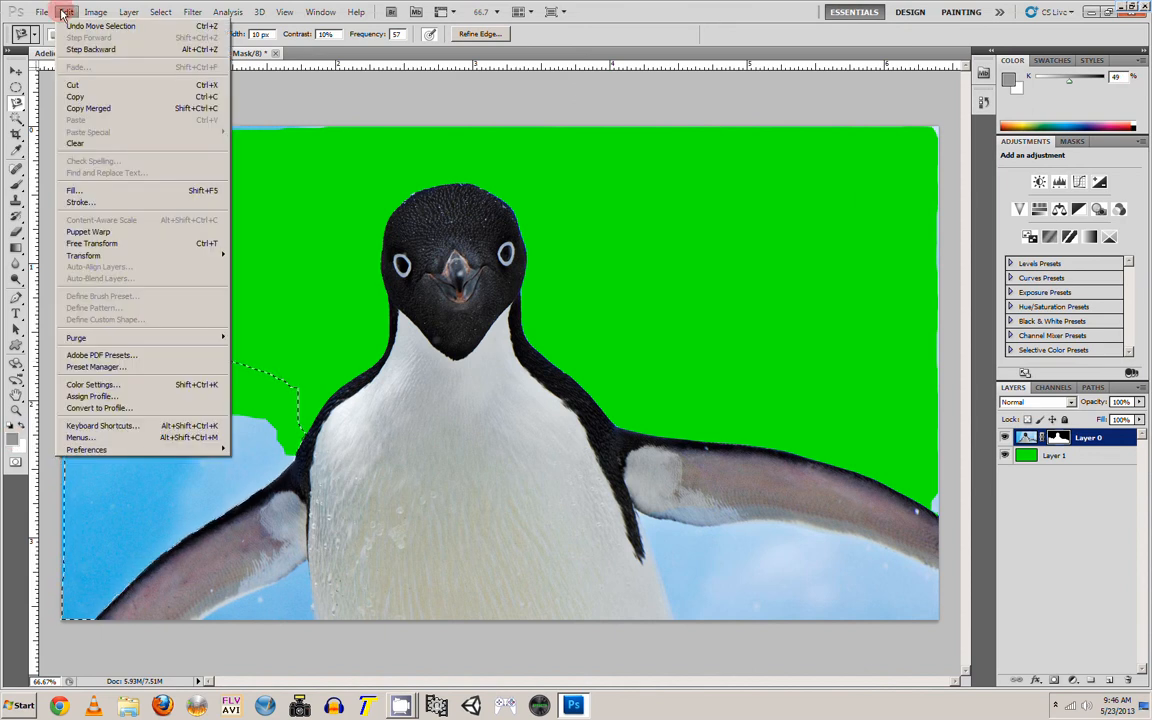
left_click(74, 193)
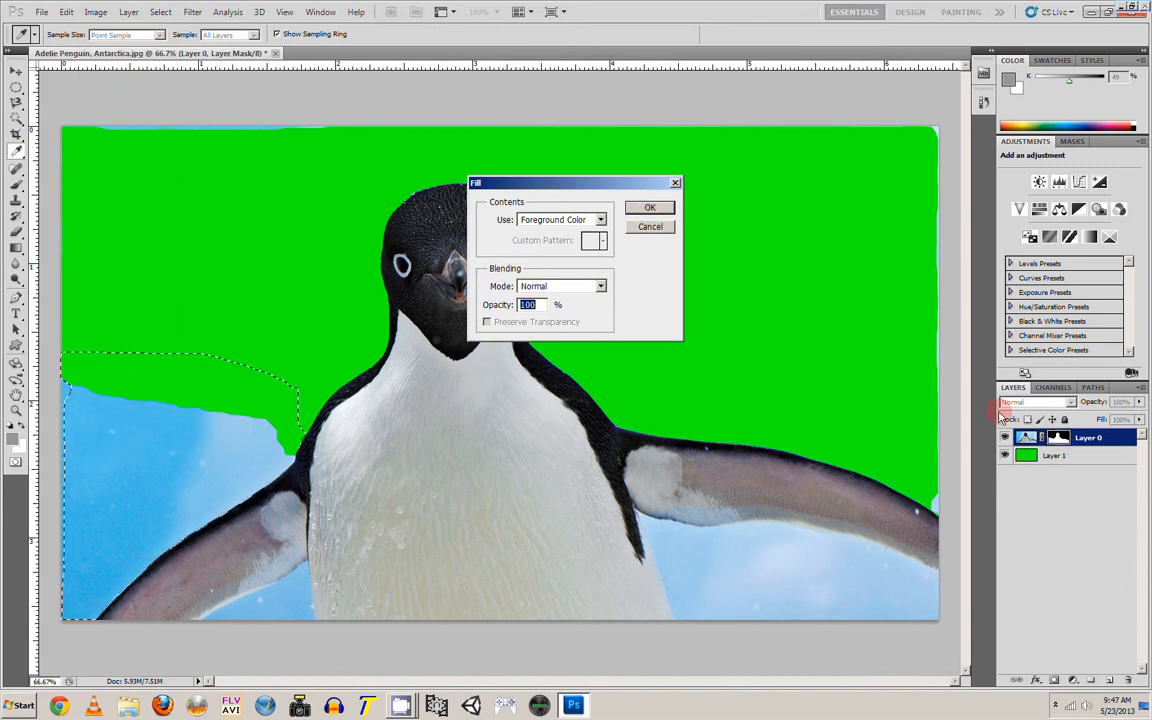
left_click(650, 208)
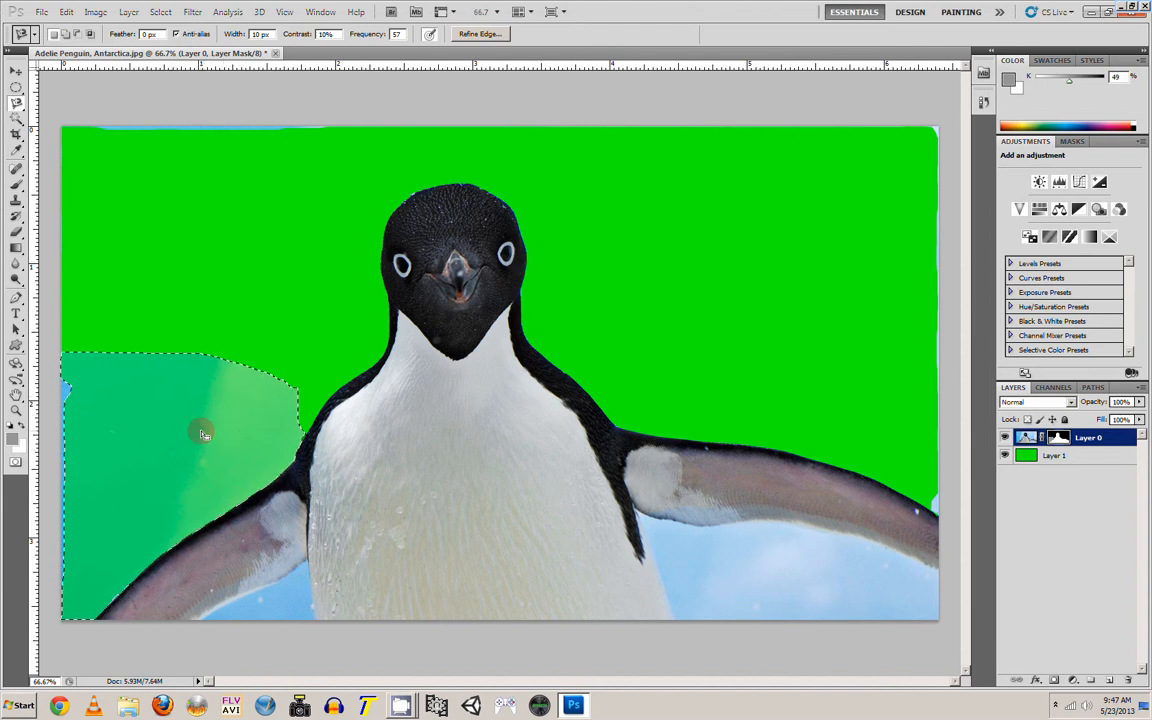
- Set the foreground colour to black (#000000) and fill the selected area of the layer mask with it at 100% opacity
left_click(11, 439)
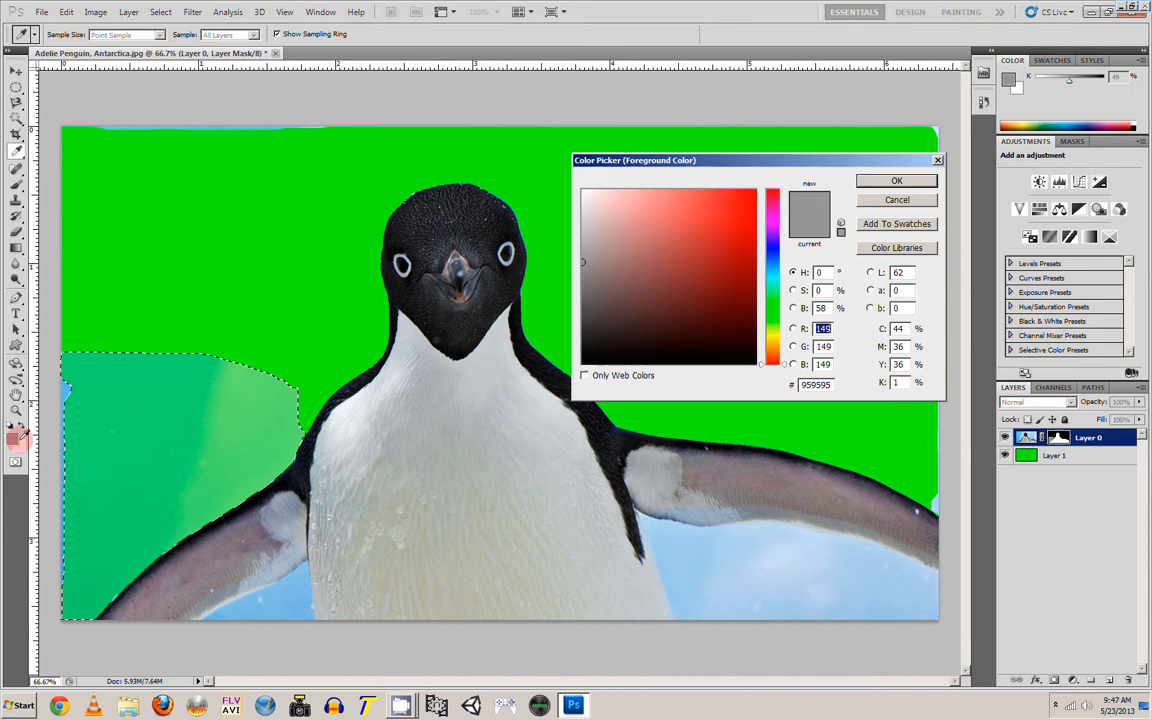
left_click_drag(633, 311, 582, 373)
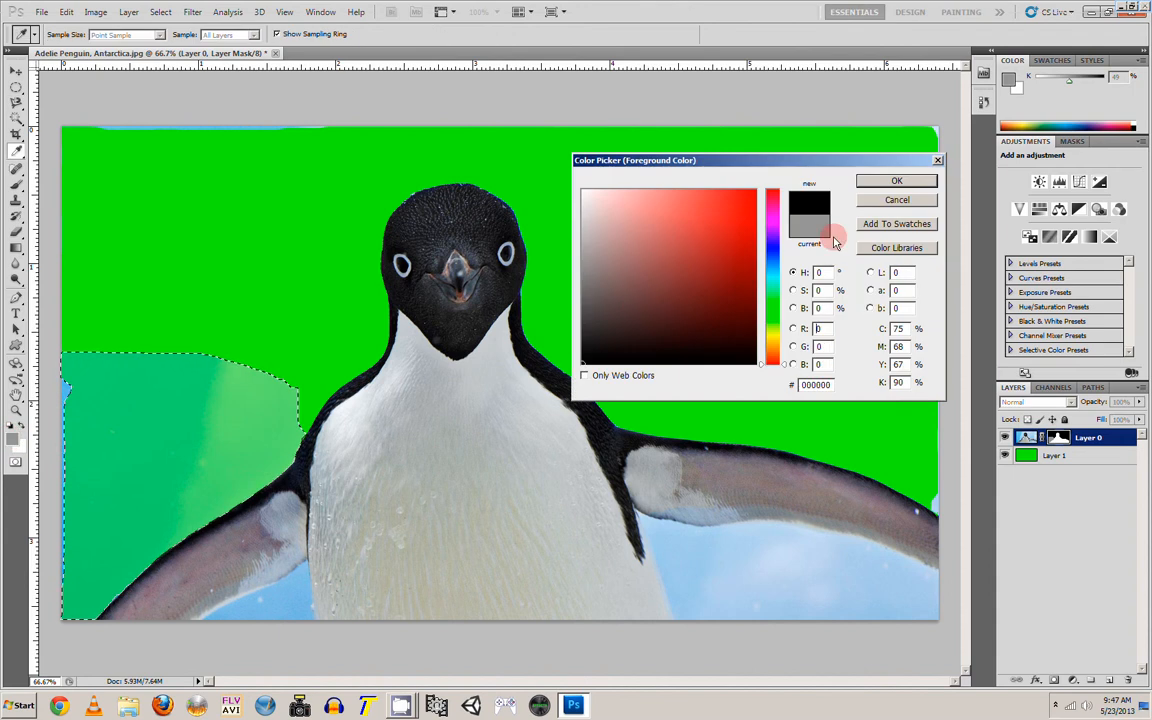
left_click(893, 180)
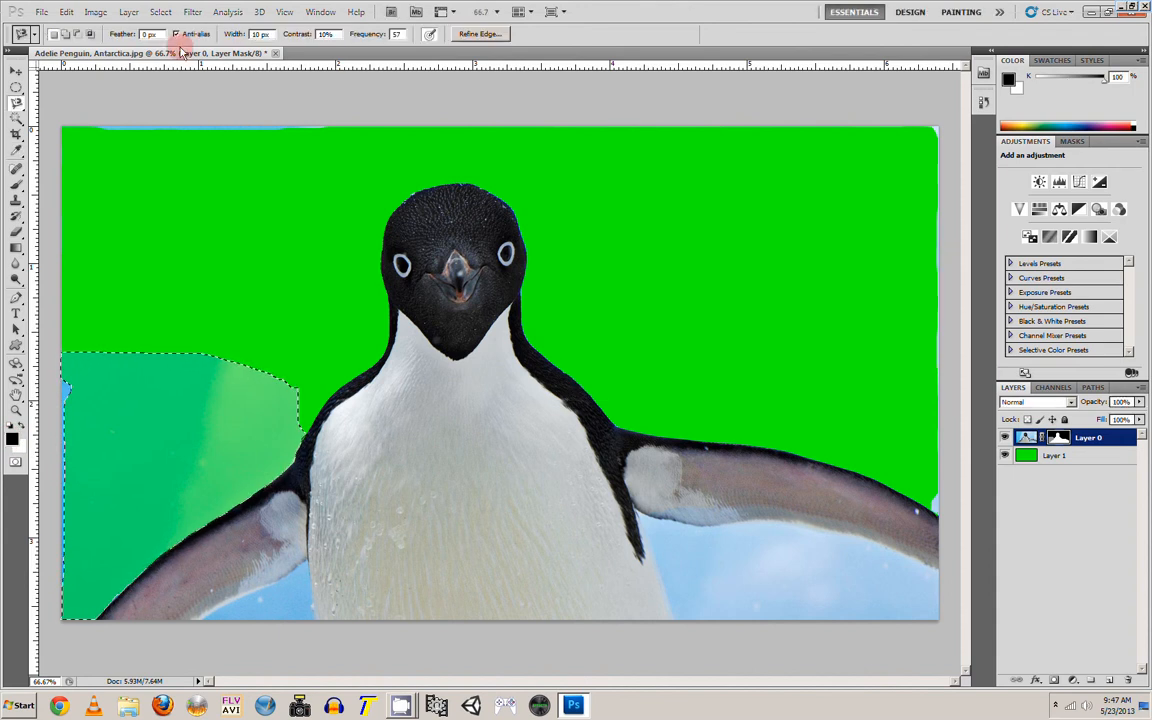
left_click(67, 13)
left_click(80, 190)
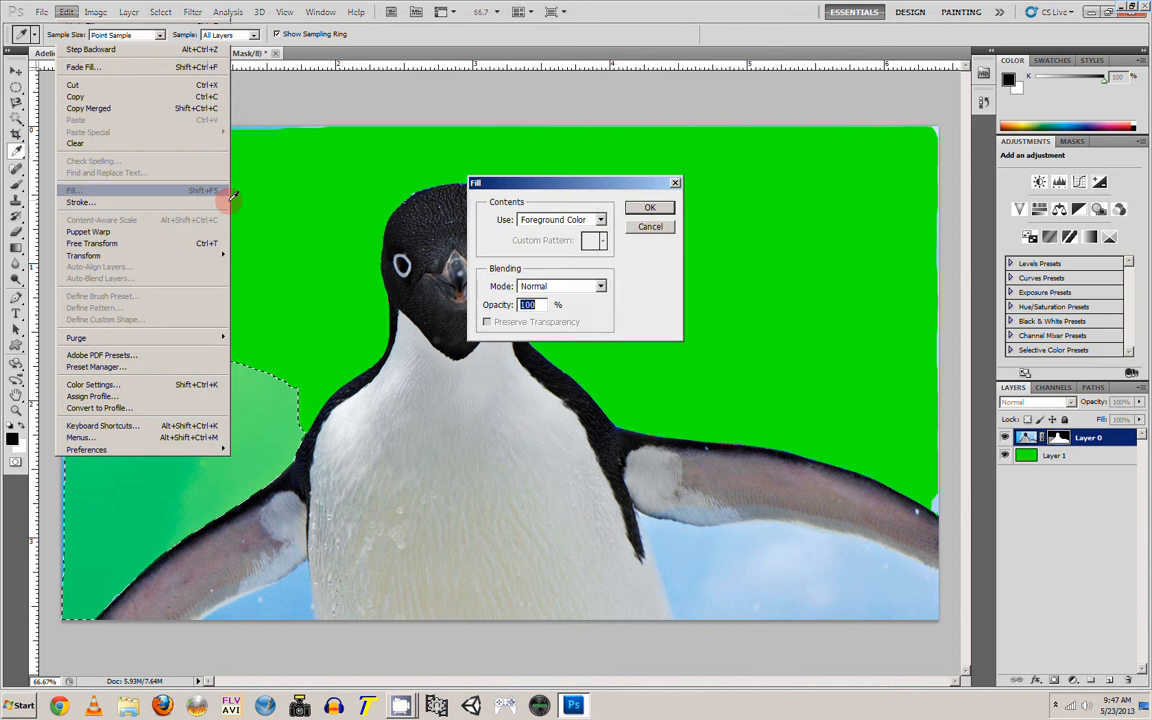
left_click(645, 206)
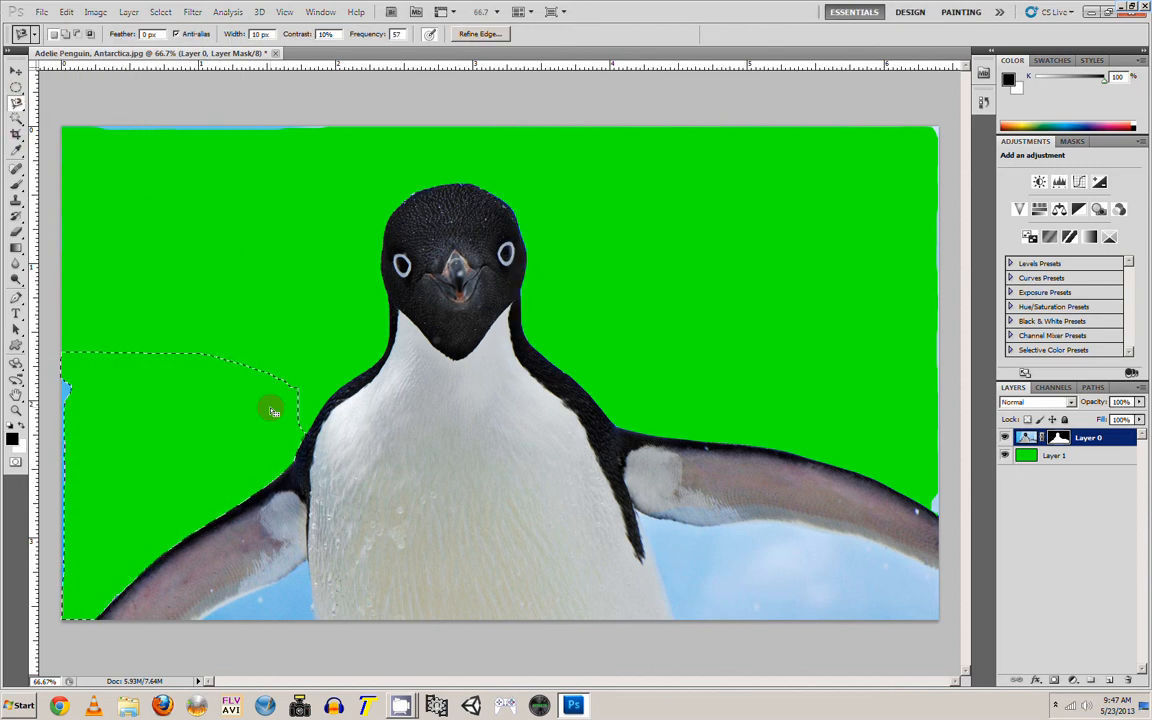
- Deselect the filled area above the penguin's left-hand flipper
left_click(161, 13)
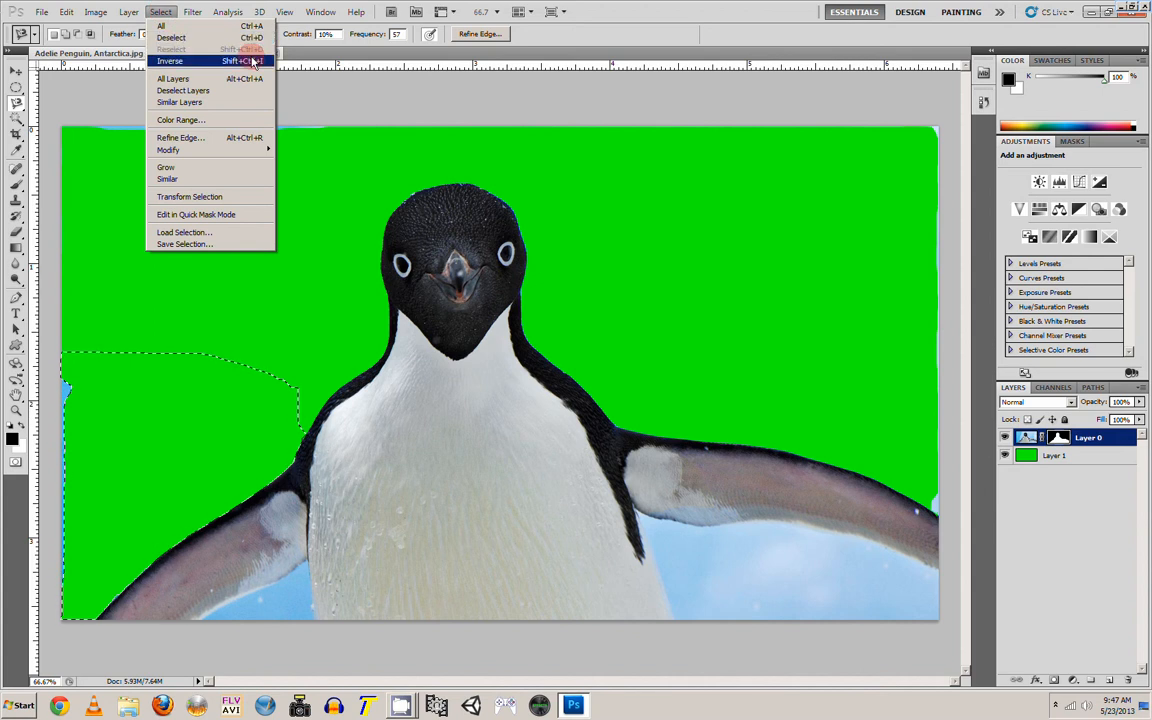
left_click(192, 8)
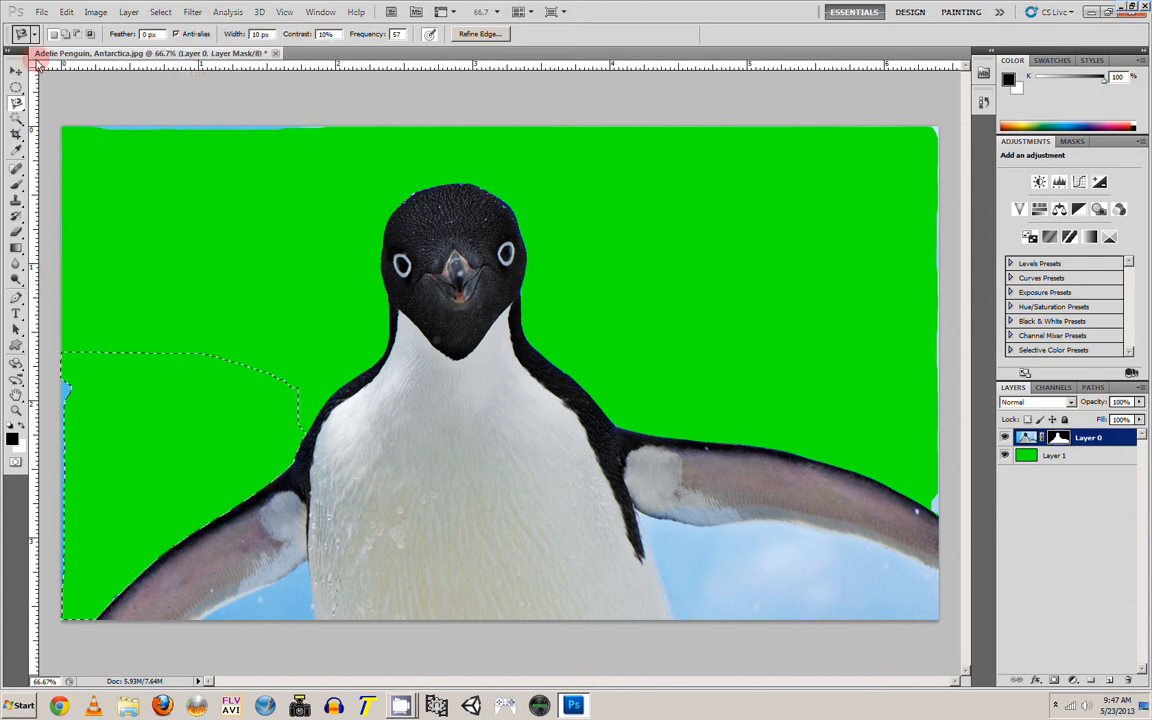
left_click(16, 90)
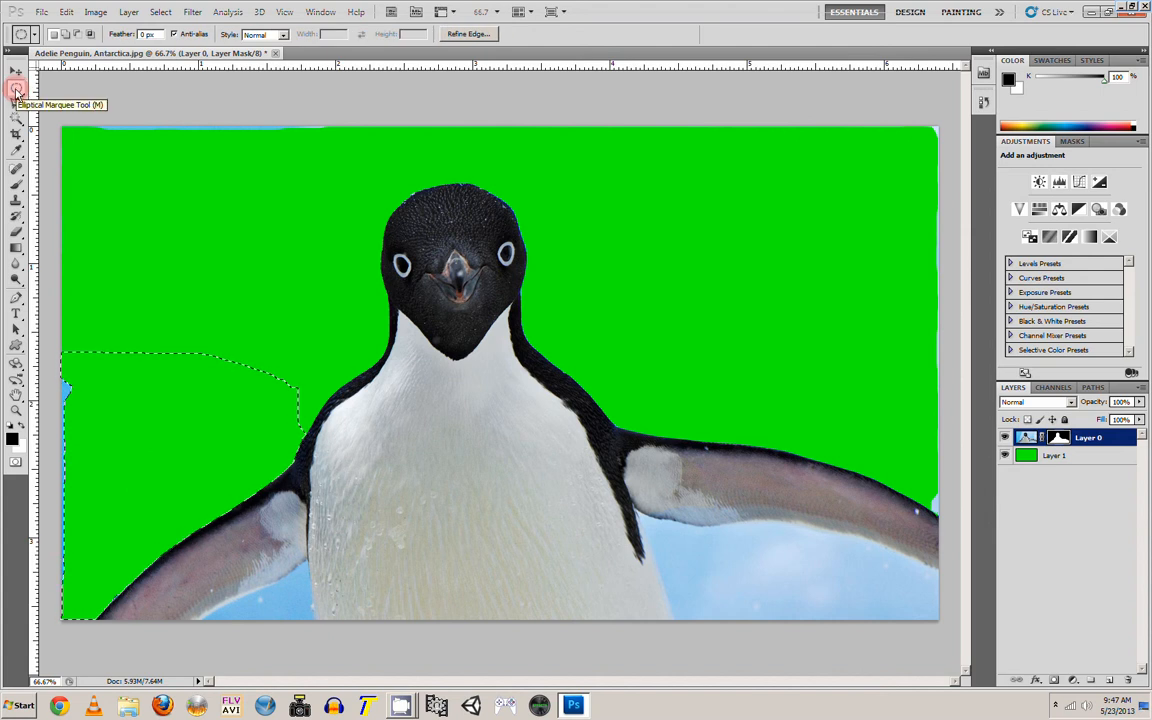
left_click(173, 218)
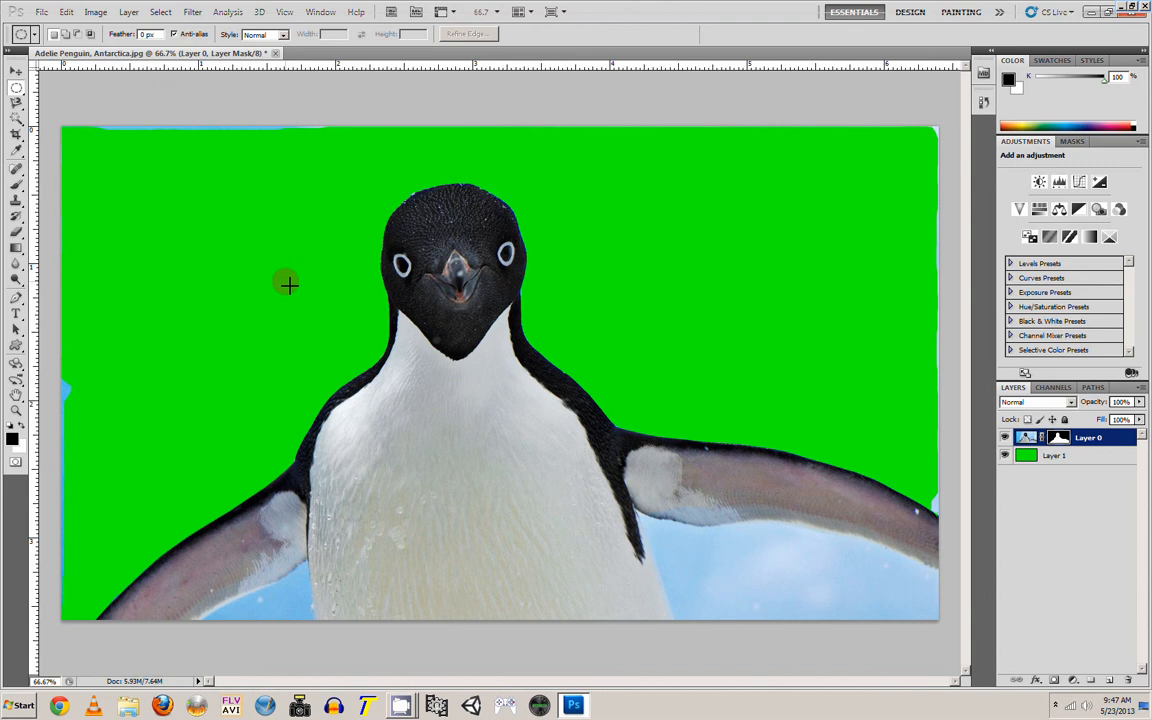
- Select the sky below the right-hand flipper with the Magnetic Lasso, following the flipper, the body's side and the image border
left_click(16, 104)
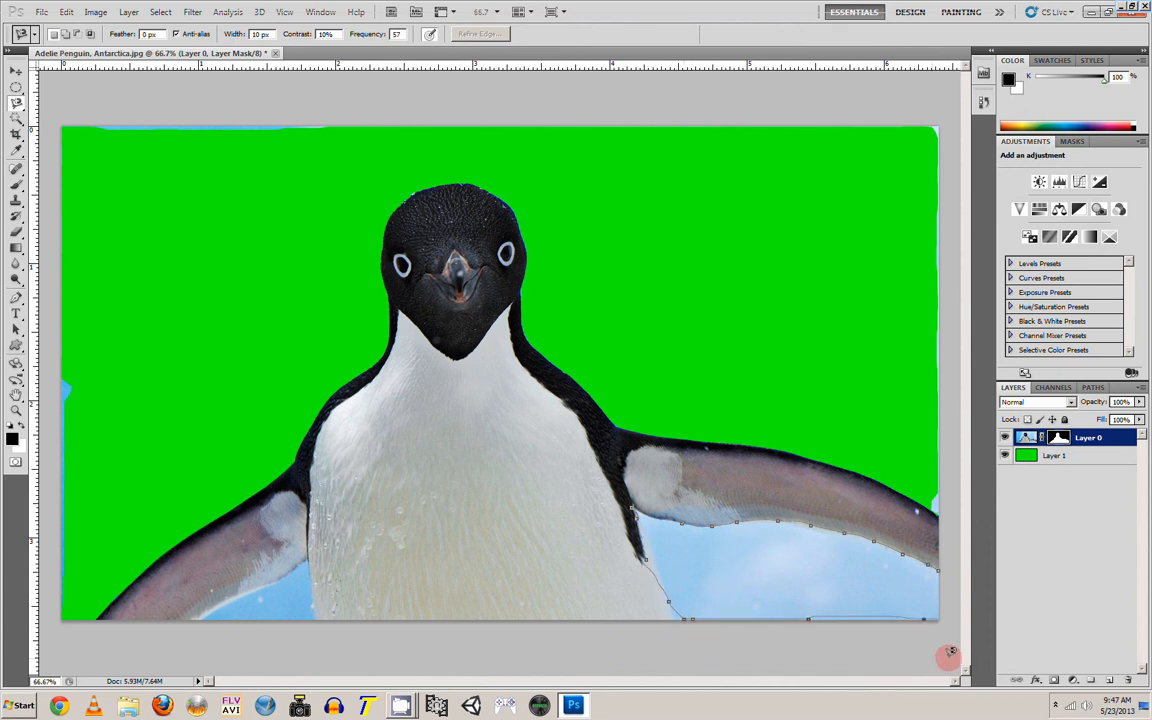
left_click(940, 568)
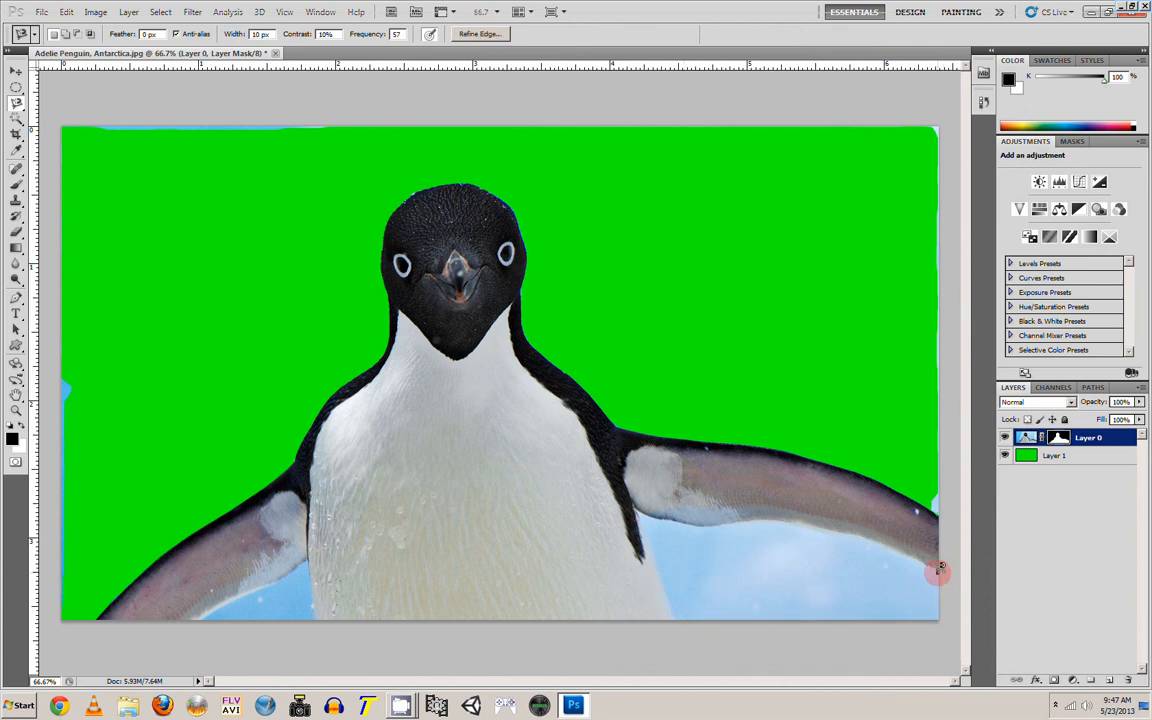
left_click(937, 570)
left_click(940, 570)
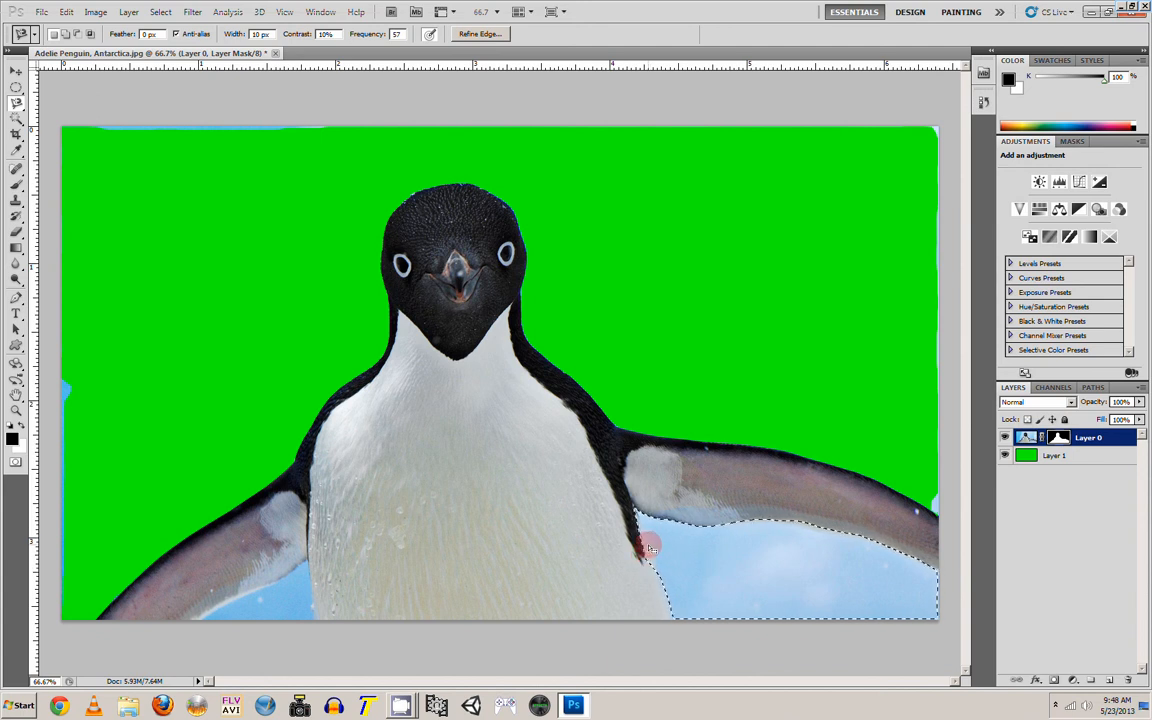
- Fill the selected sky below the right-hand flipper with the black foreground colour on the layer mask, and deselect
left_click(67, 12)
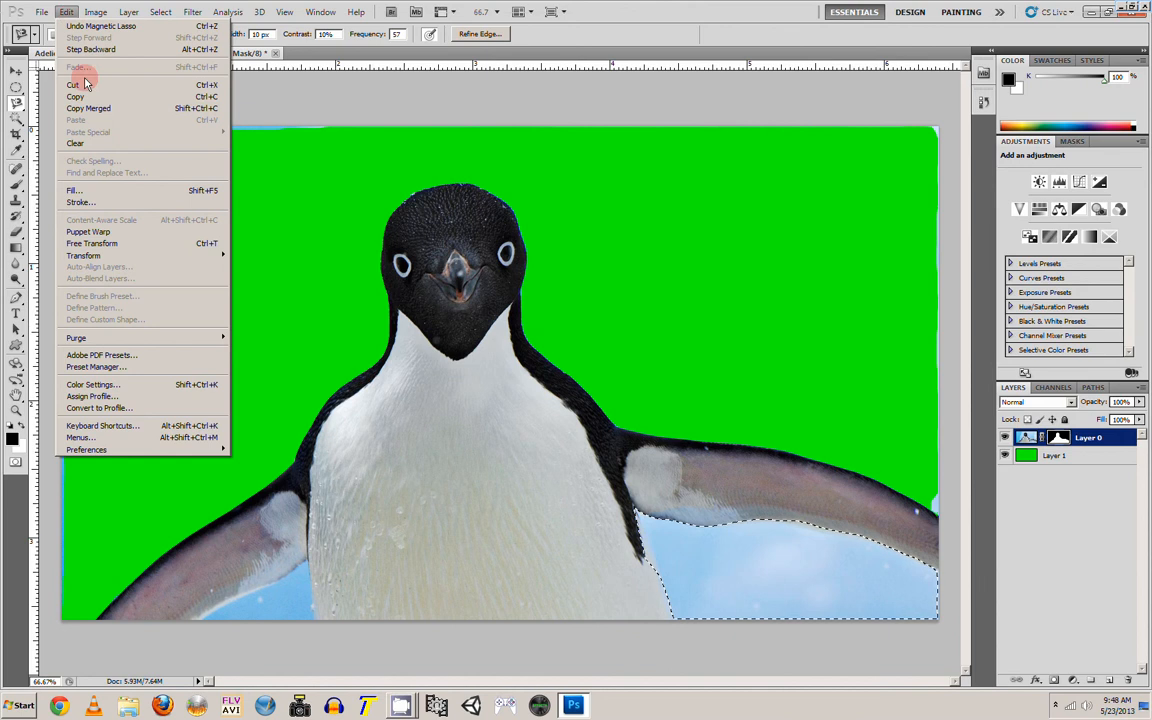
left_click(95, 188)
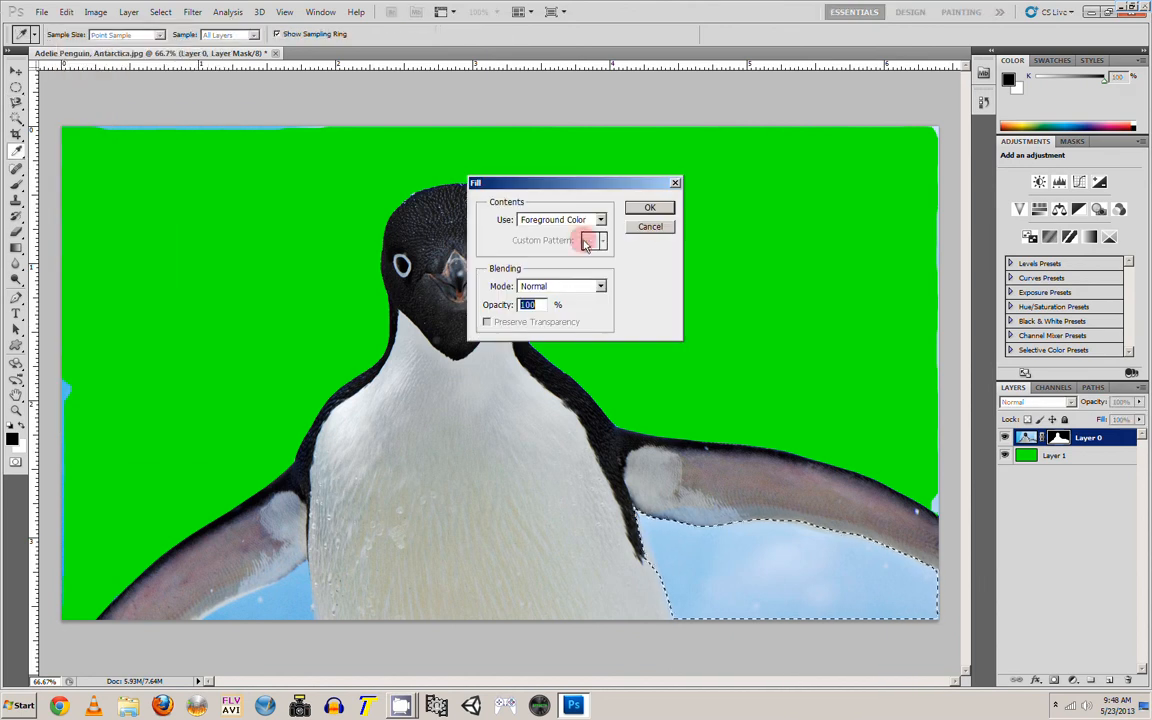
left_click(650, 207)
key("l")
left_click(16, 88)
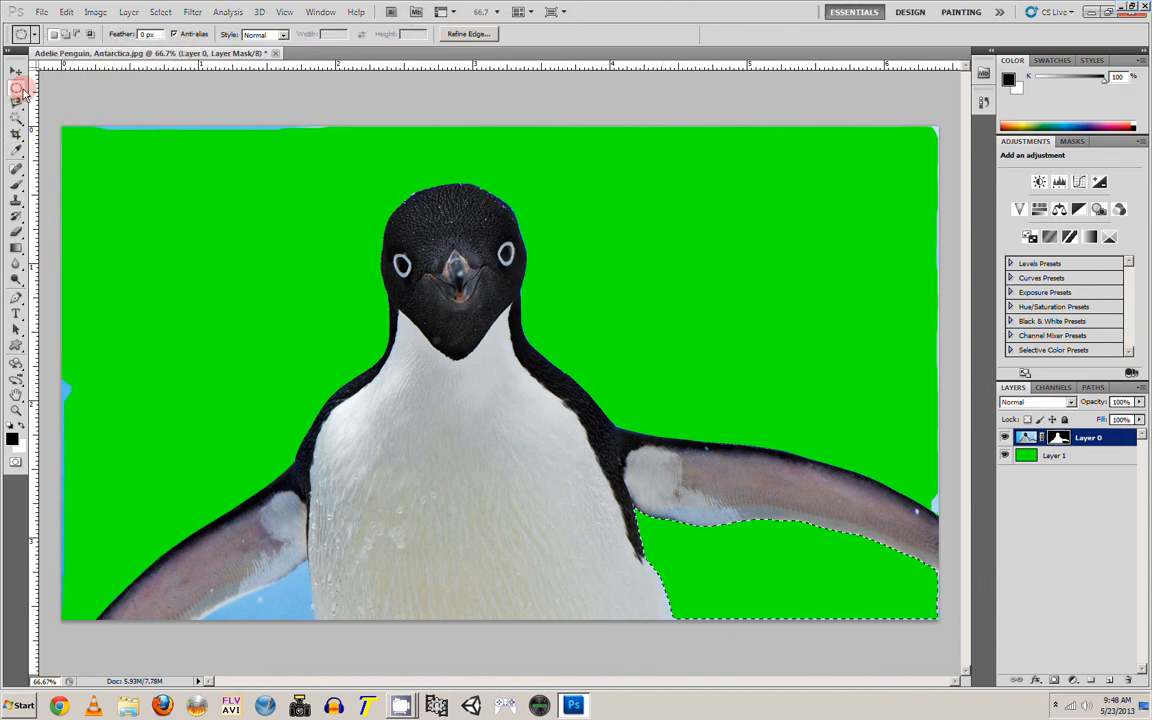
left_click(144, 116)
- Select the sky patch between the left-hand flipper and the body with the Magnetic Lasso, fill it with black on the mask, and deselect
left_click(17, 101)
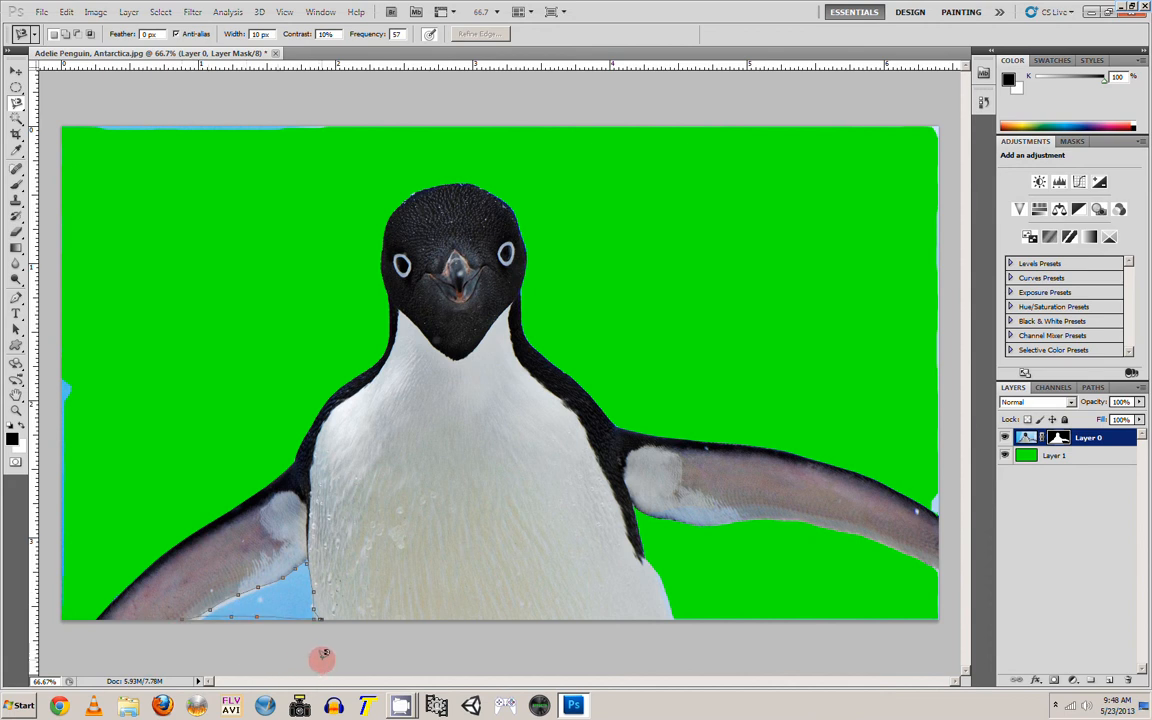
left_click(310, 610)
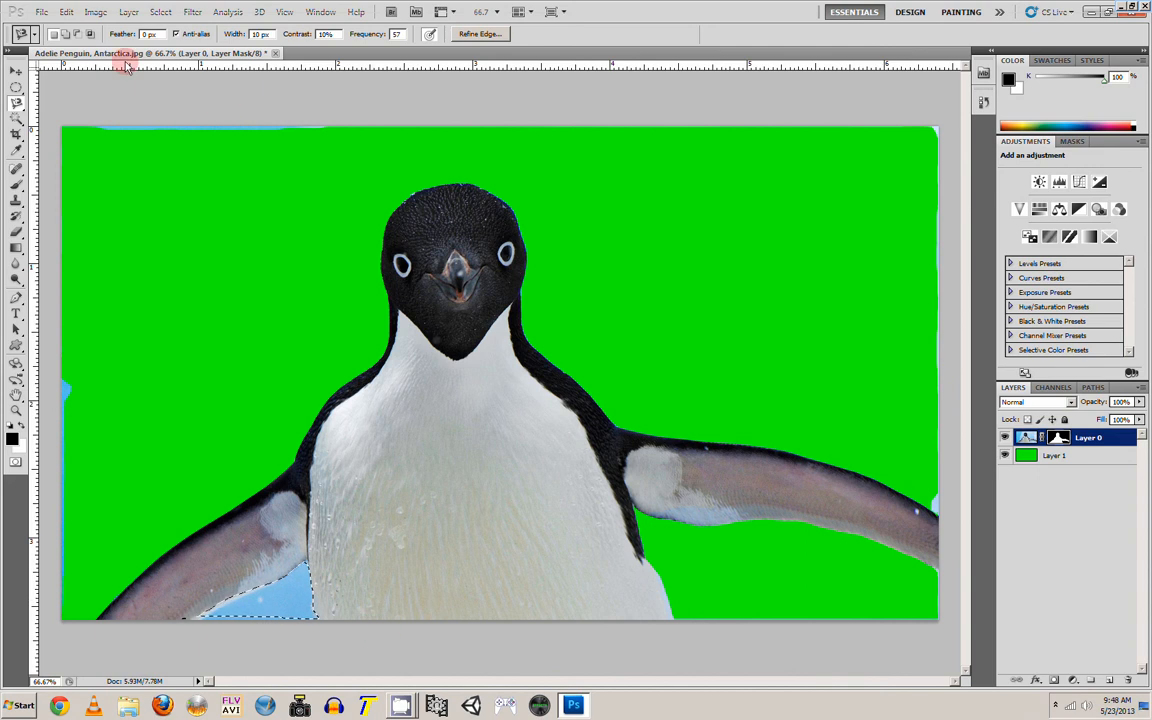
left_click(66, 12)
left_click(95, 185)
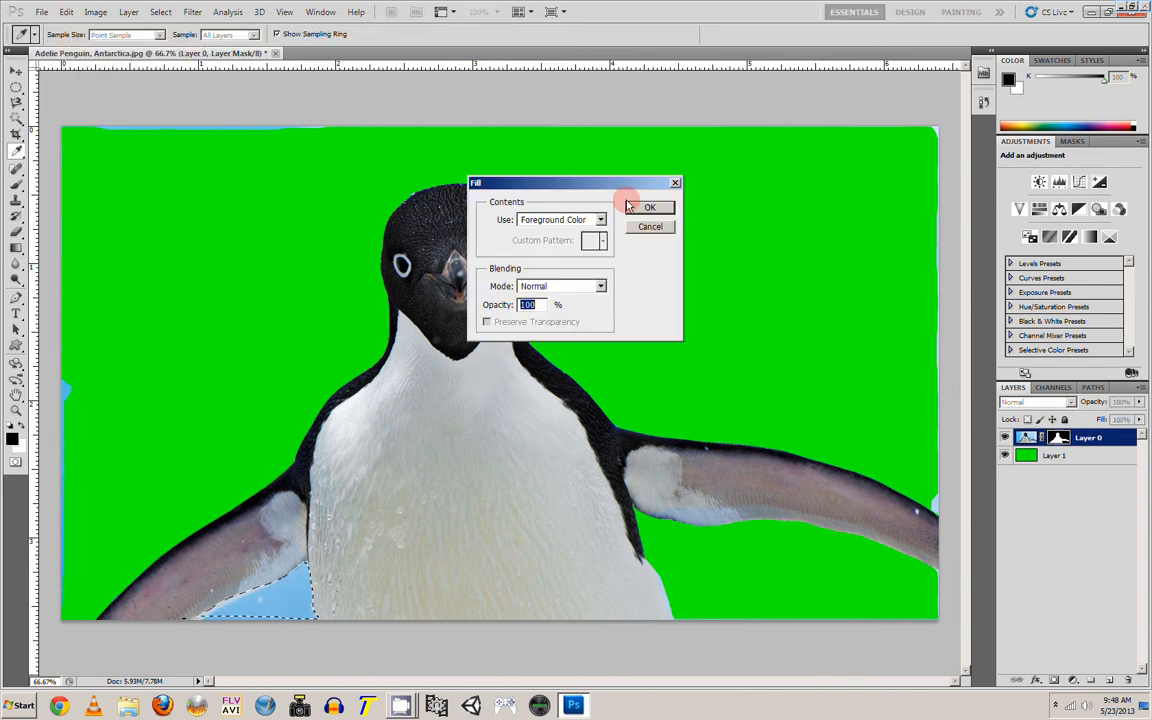
left_click(629, 207)
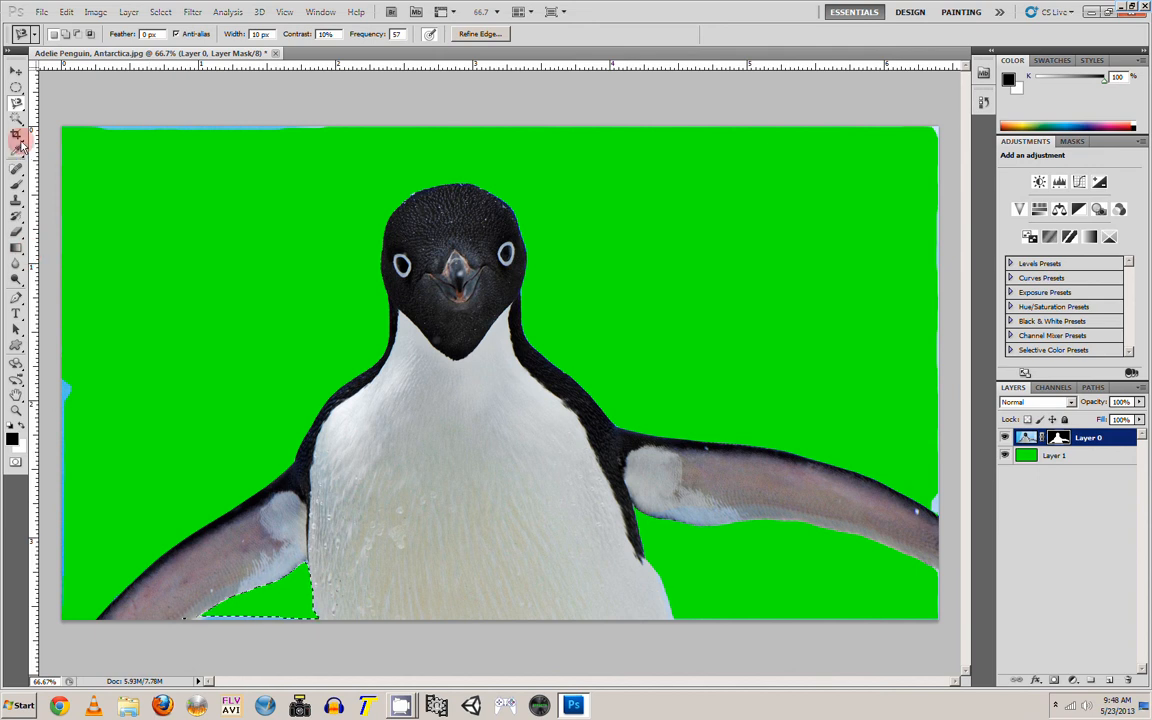
left_click(16, 87)
left_click(224, 111)
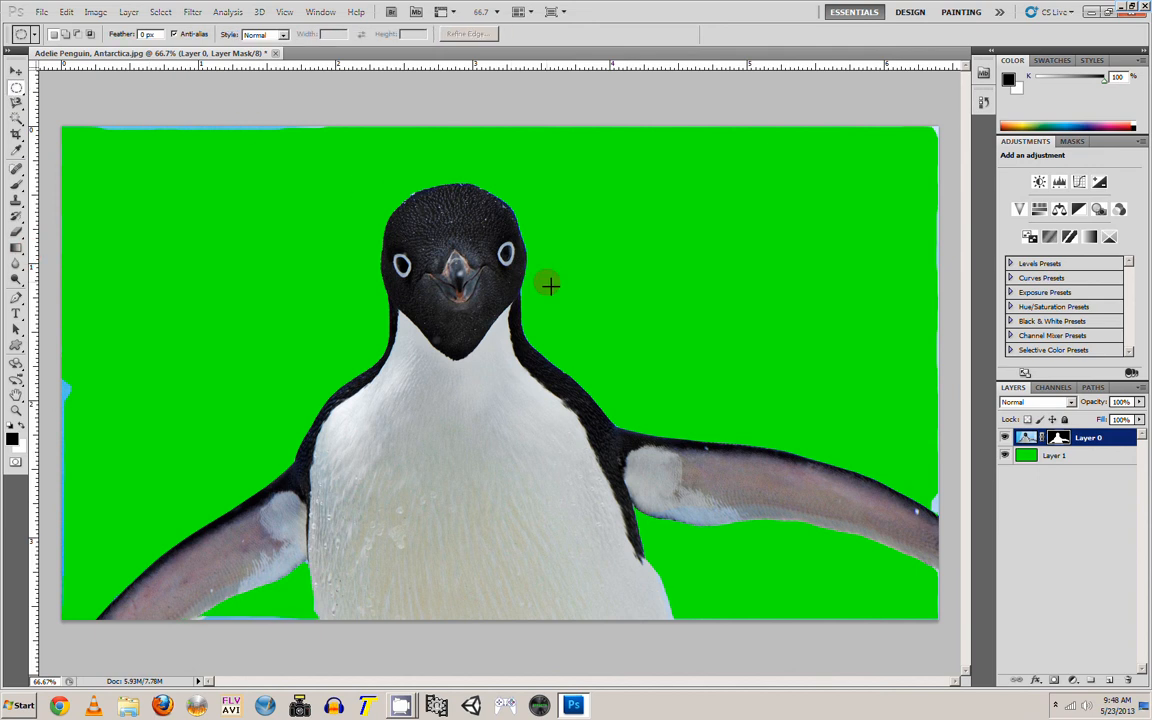
- Fill a rectangular marquee selection over the image's upper-left edge with black on the mask to hide the leftover sky
left_click(16, 92)
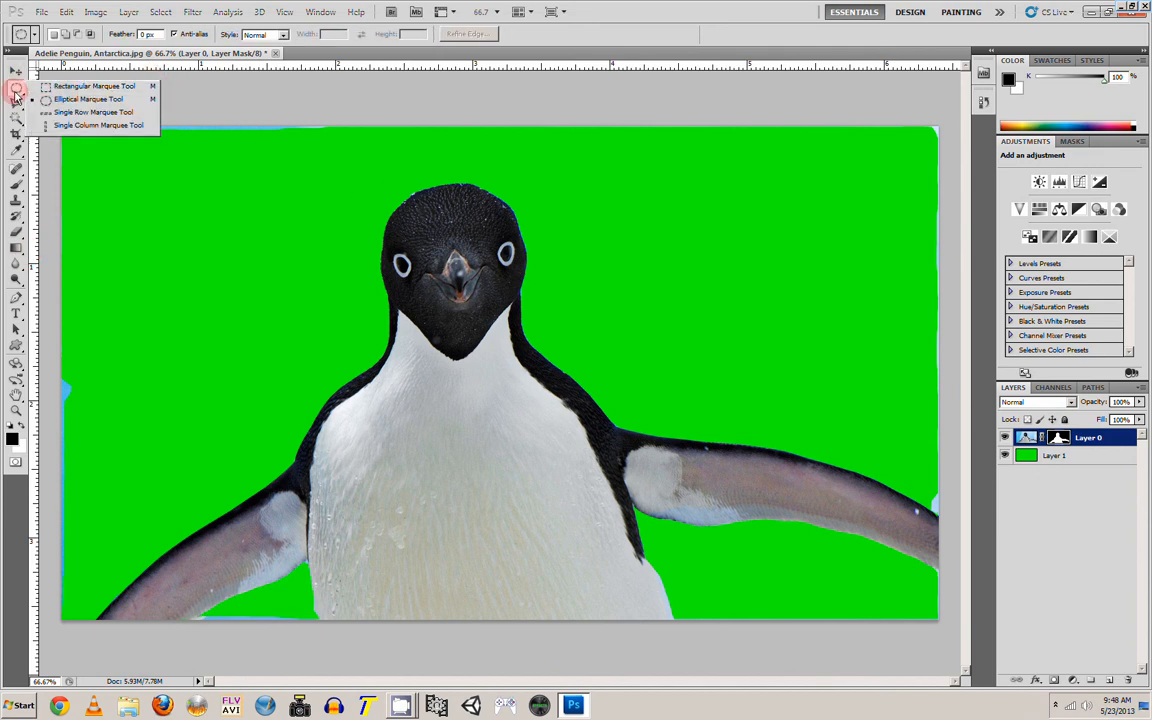
left_click(55, 82)
left_click_drag(59, 97, 404, 176)
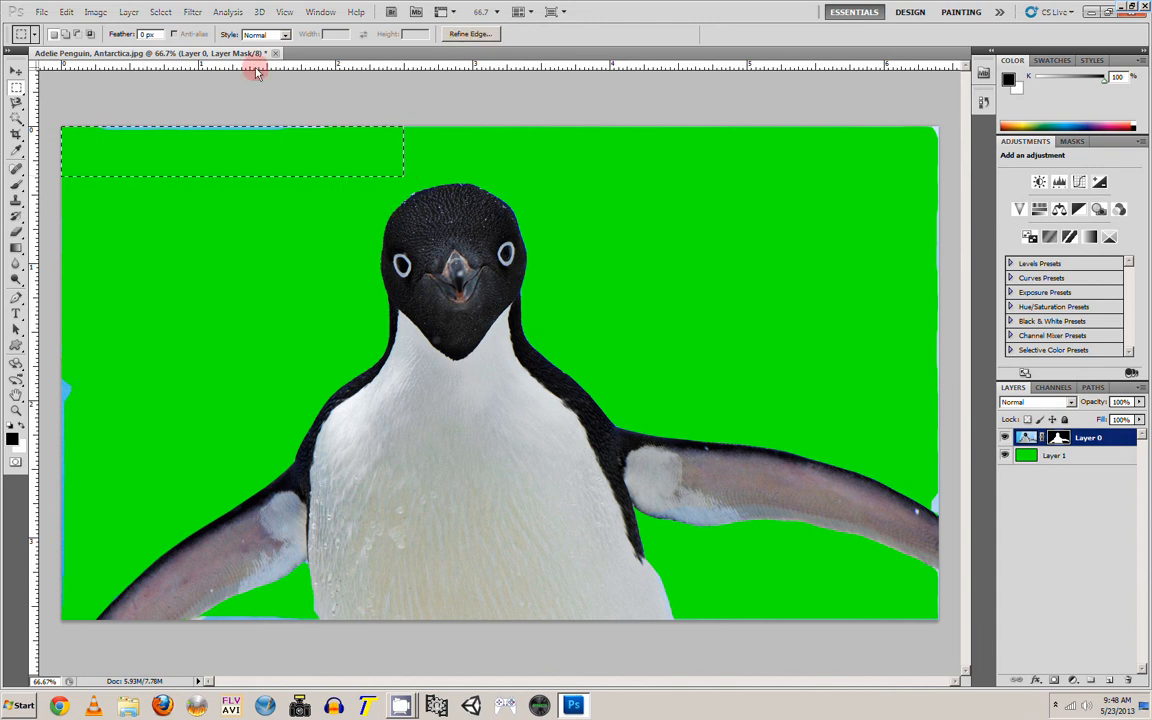
left_click(66, 12)
left_click(88, 188)
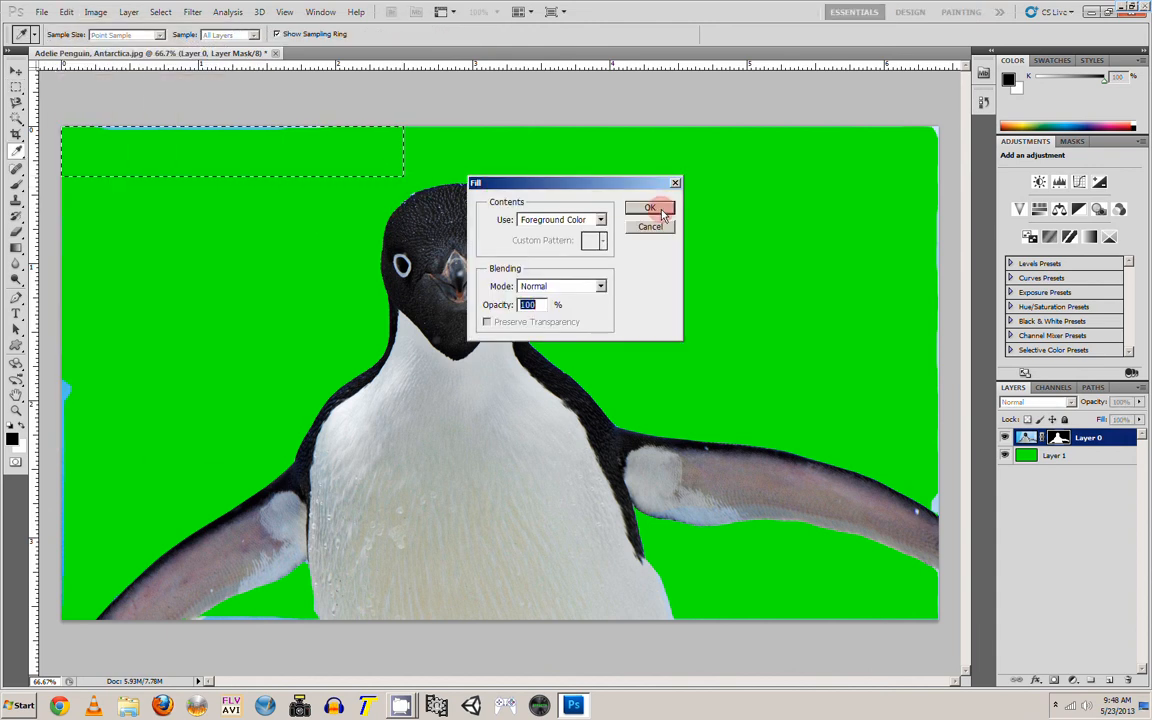
left_click(662, 207)
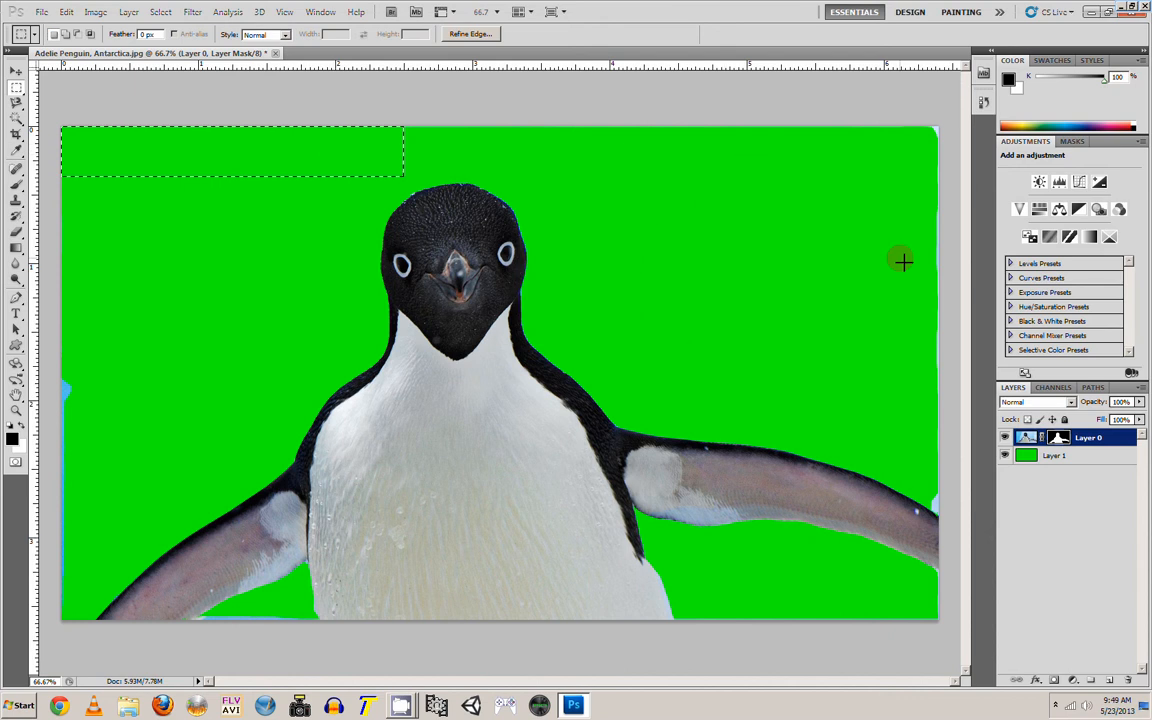
- Fill a narrow full-height rectangular selection along the image's right edge with black on the mask, and deselect
left_click(960, 140)
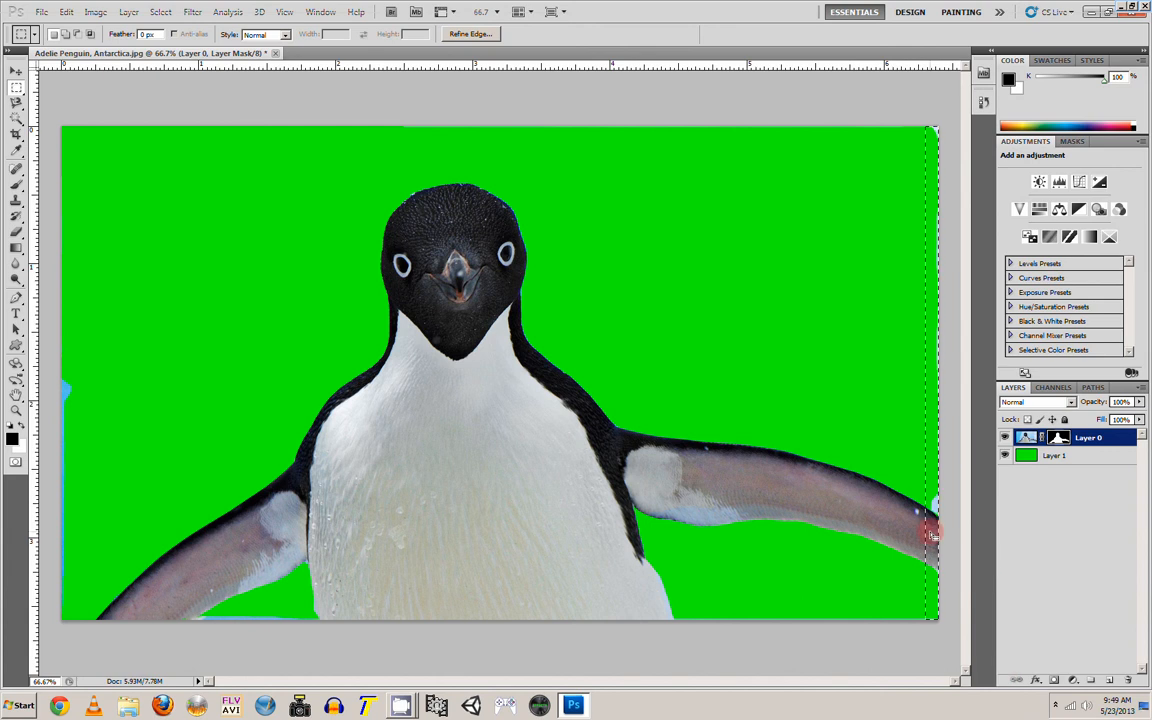
left_click(95, 12)
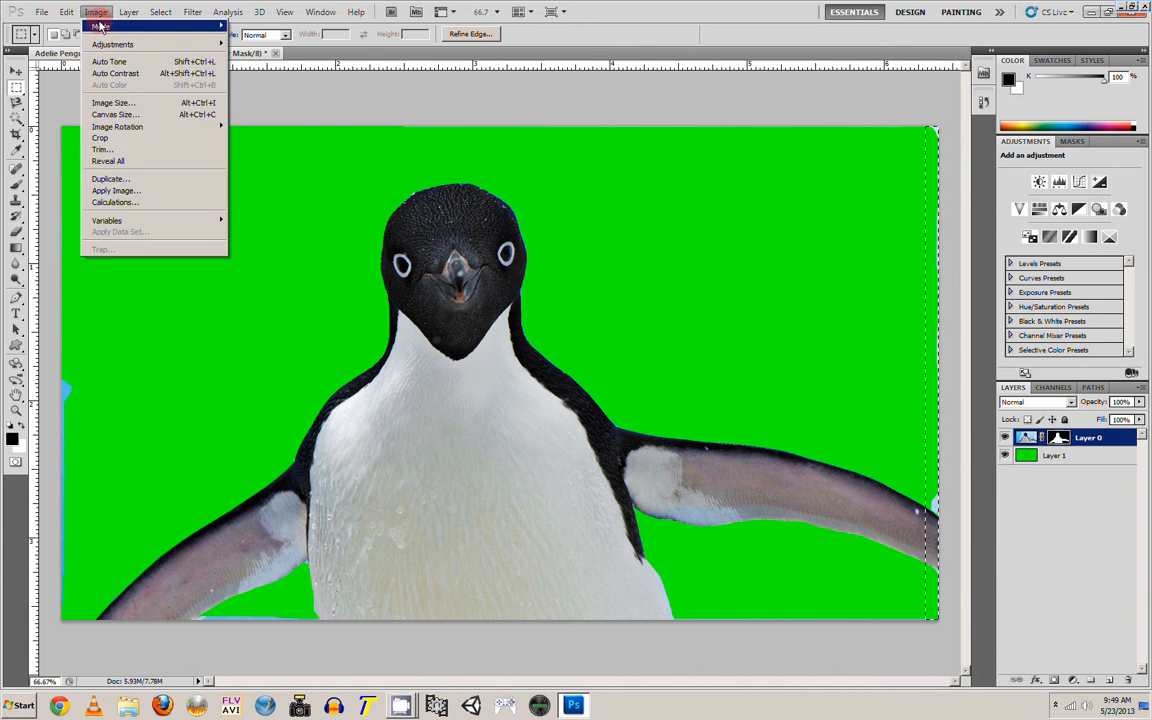
mouse_move(66, 12)
left_click(160, 199)
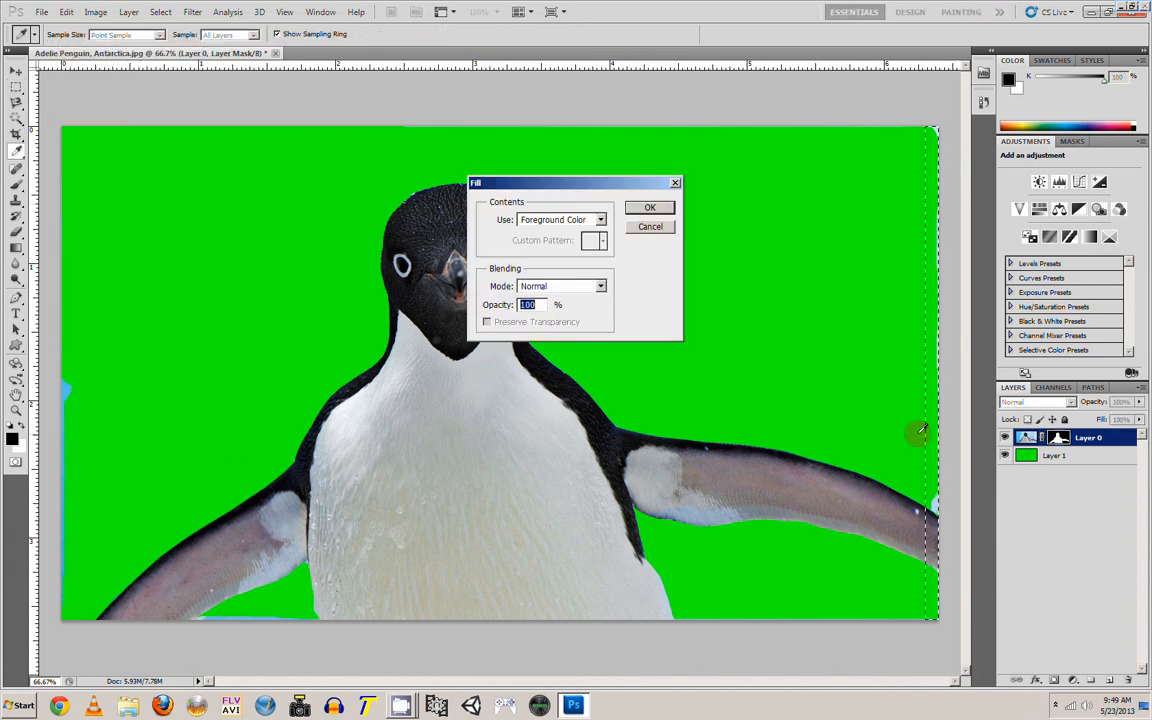
left_click(650, 207)
key("ctrl+d")
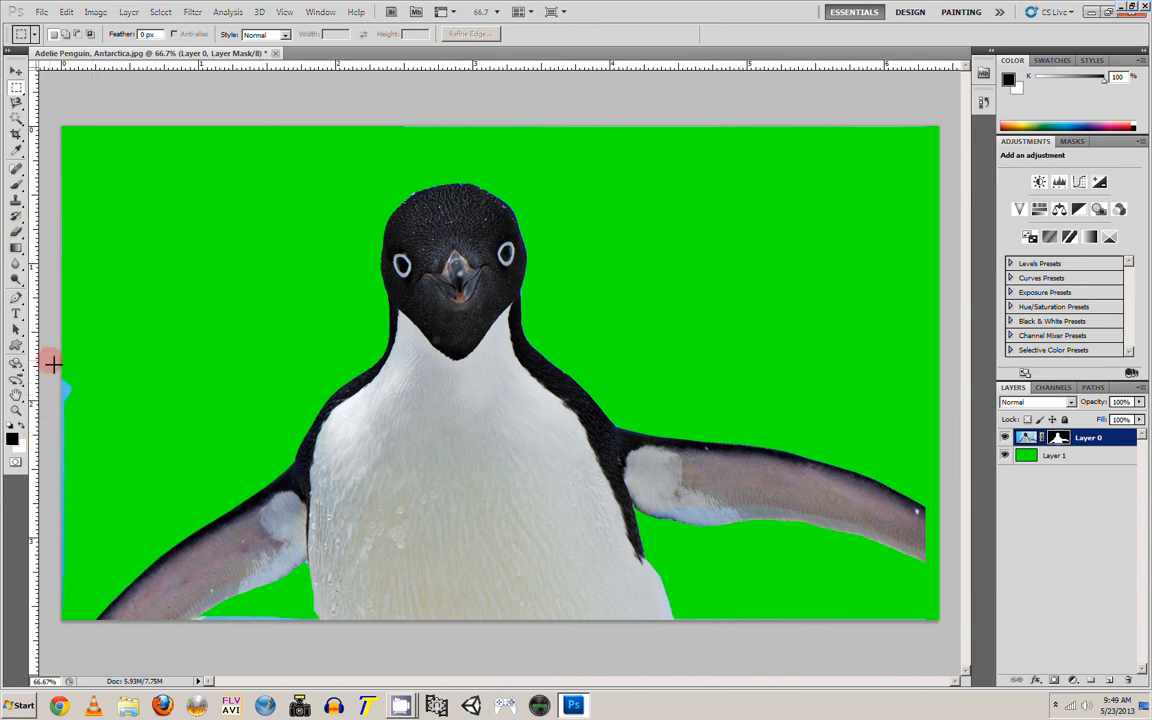
- Fill a narrow rectangular selection along the lower part of the image's left edge with black on the mask, and deselect
left_click_drag(50, 352, 73, 681)
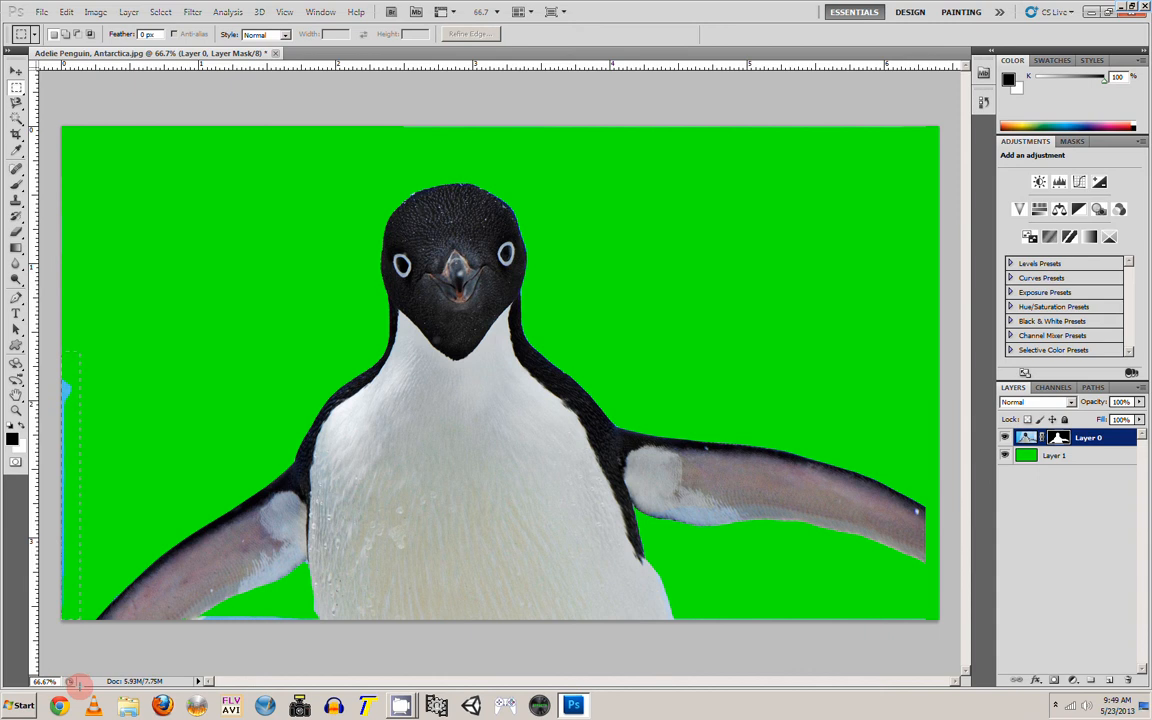
left_click(66, 12)
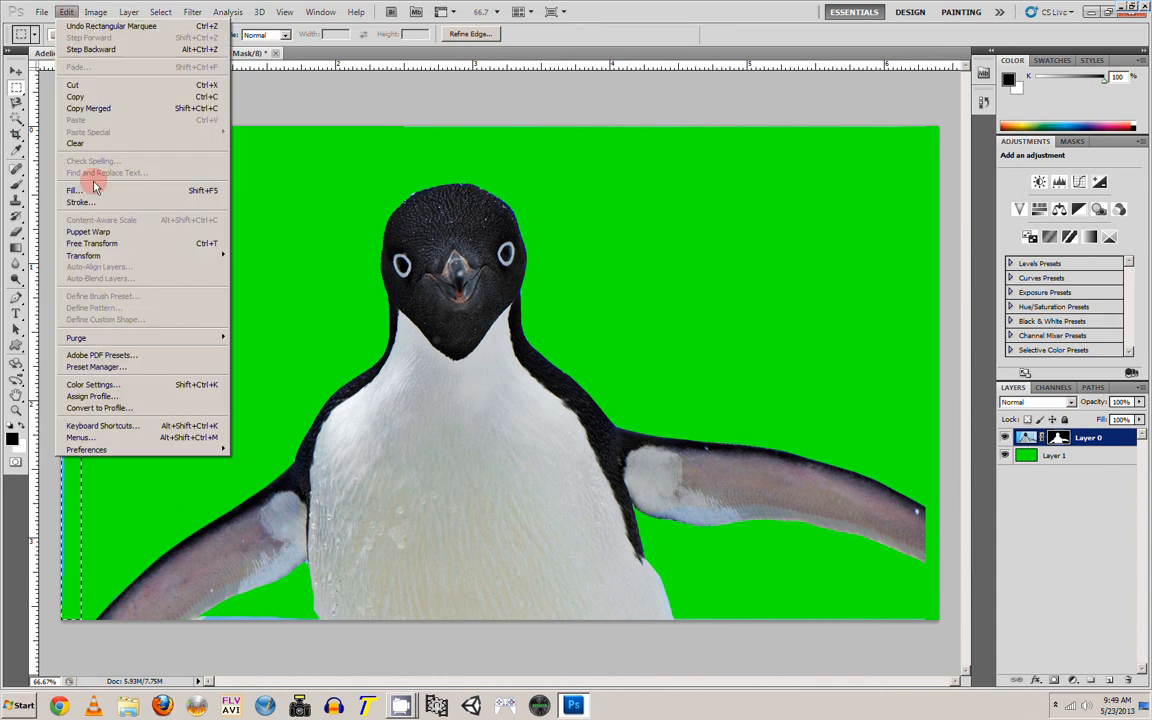
left_click(94, 188)
left_click(652, 216)
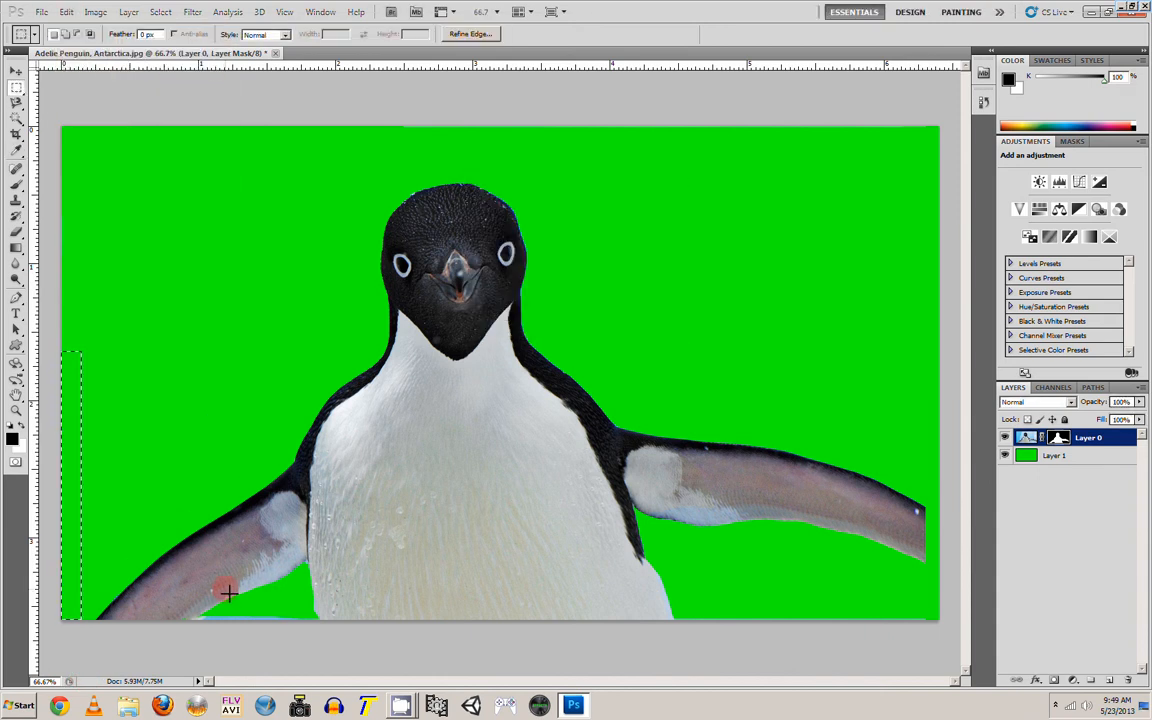
key("ctrl+d")
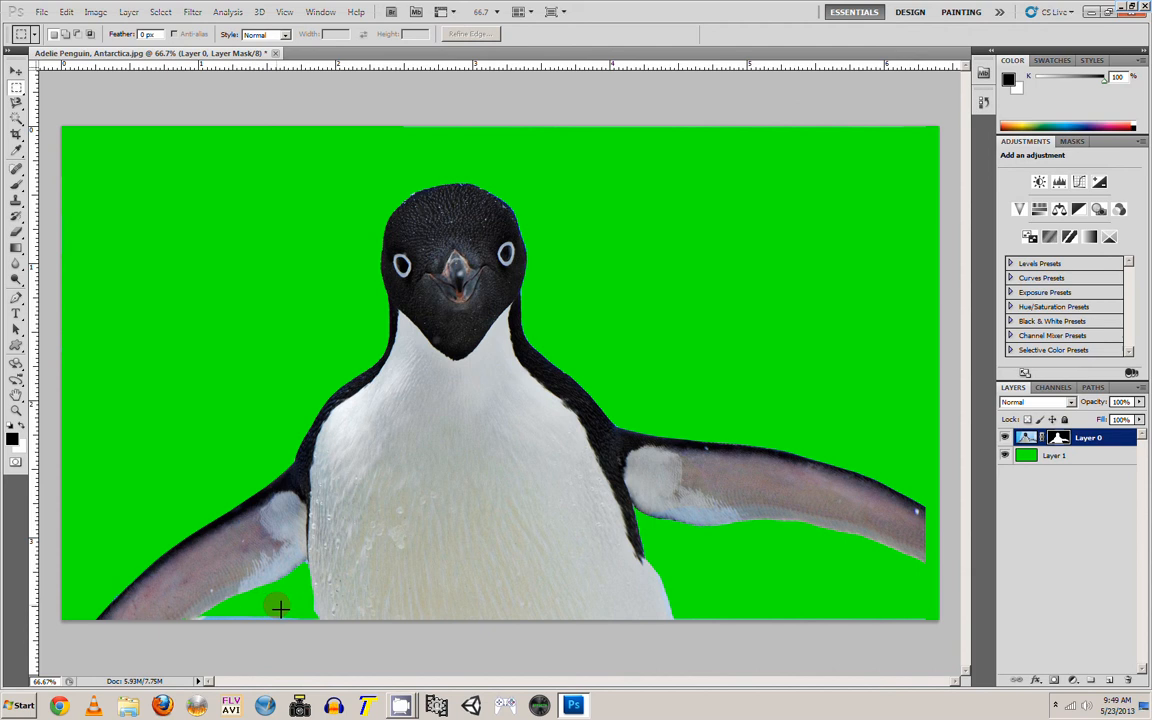
- Fill a small rectangular selection over the sky strip below the left-hand flipper with black on the mask, and deselect
left_click_drag(305, 609, 259, 674)
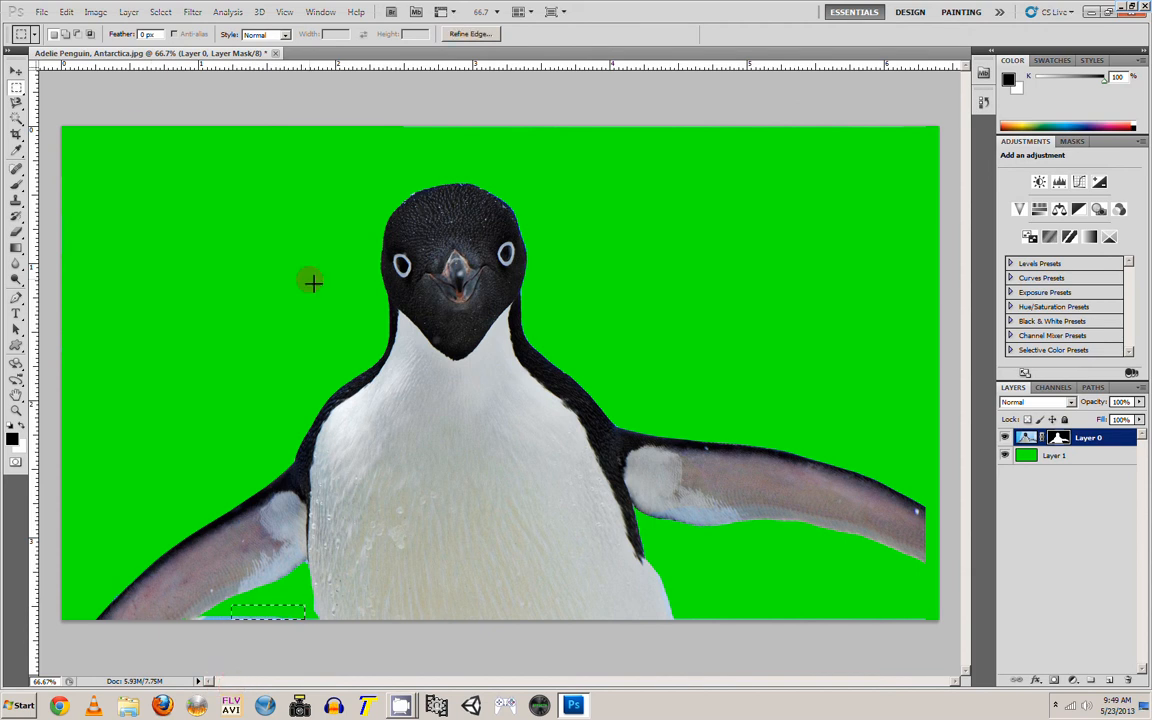
left_click(66, 12)
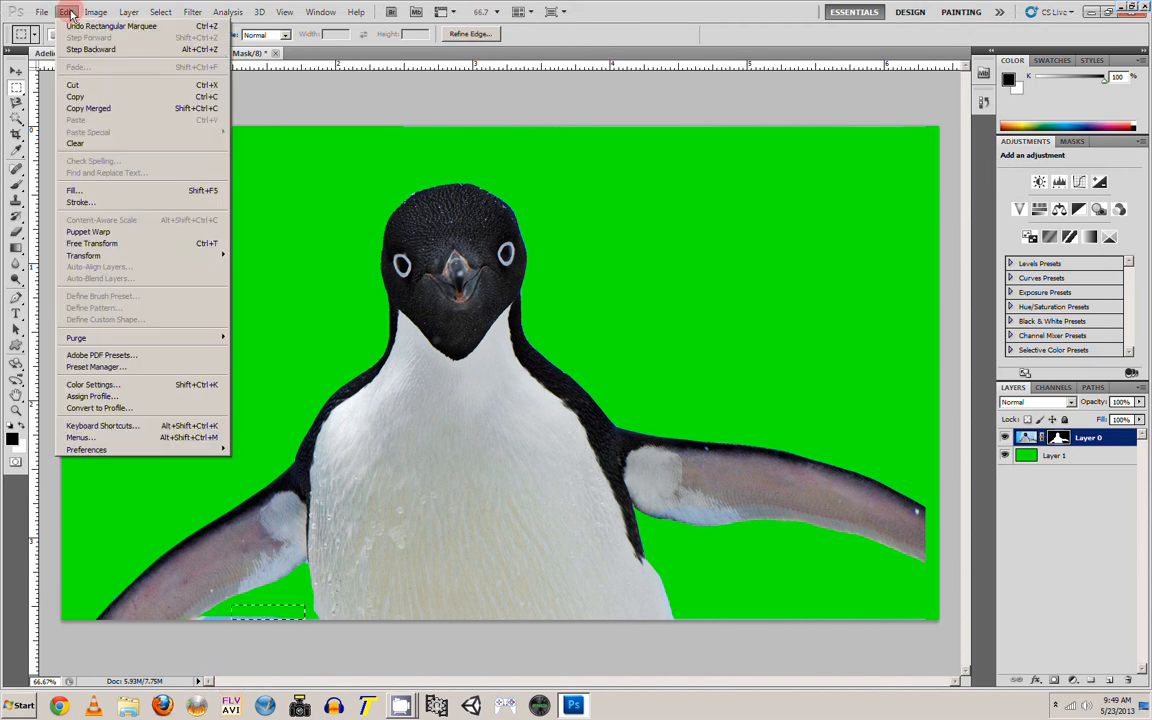
left_click(80, 190)
key("Return")
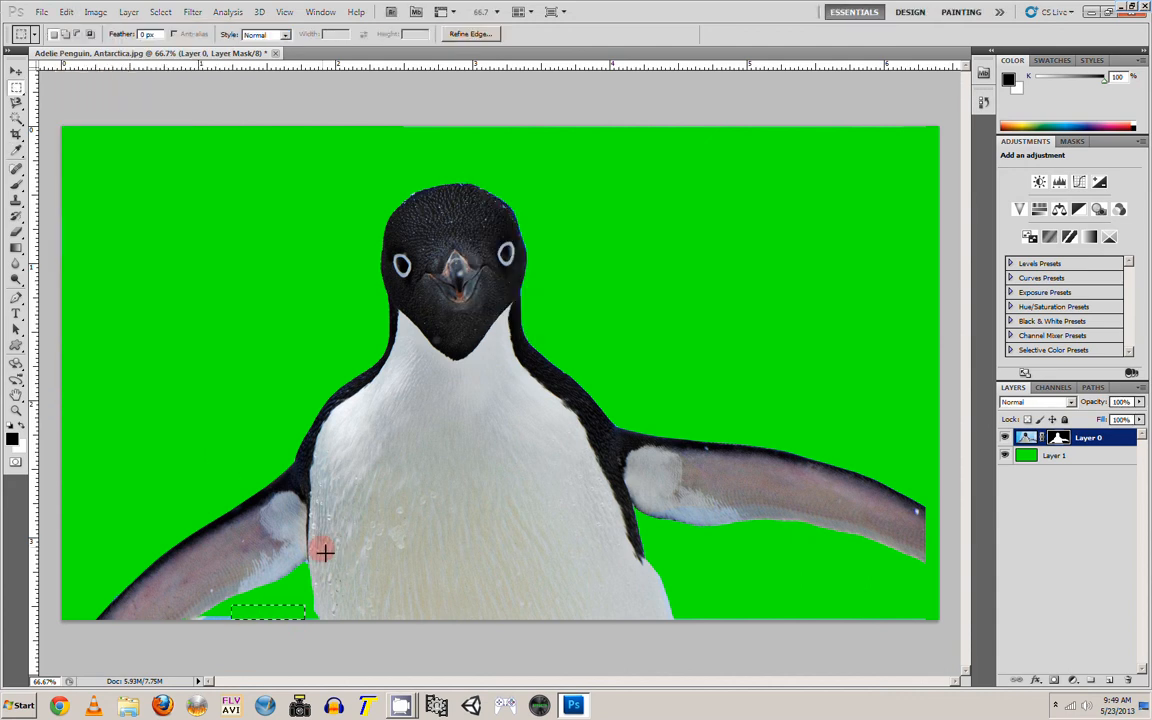
left_click(238, 610)
- Paint black on Layer 0's mask with a soft 32 px brush over the sky strip between the left-hand flipper and the body
left_click(16, 410)
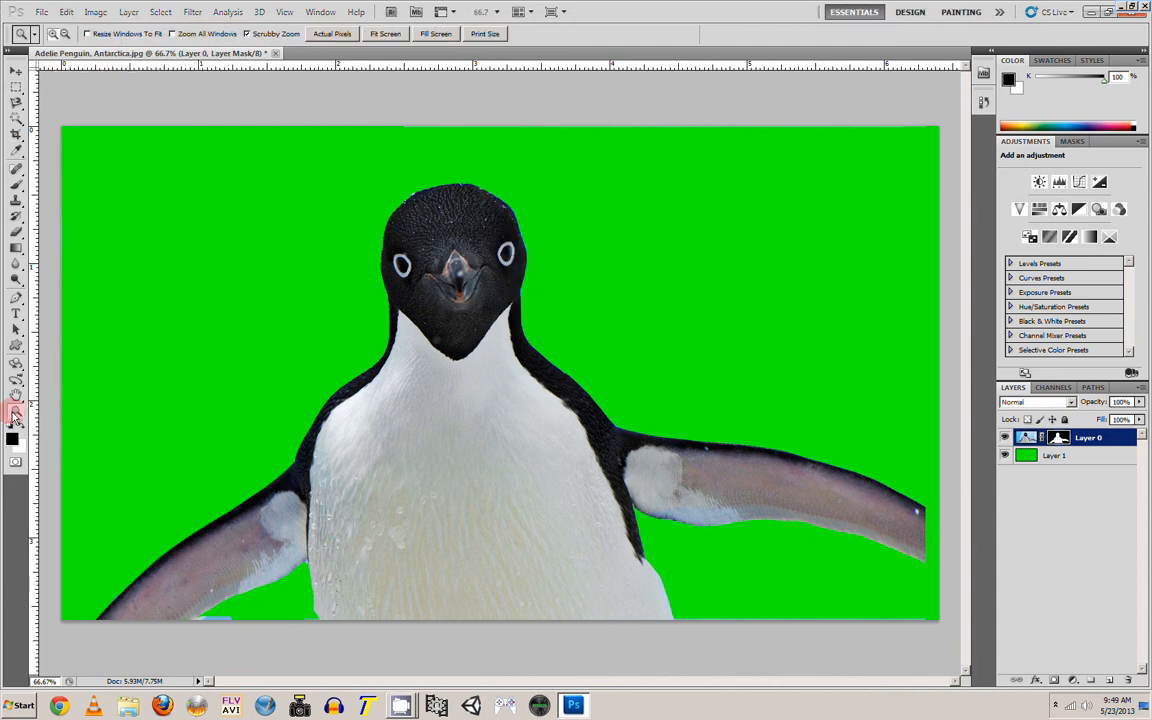
left_click(230, 620)
scroll(393, 586, "down", 5)
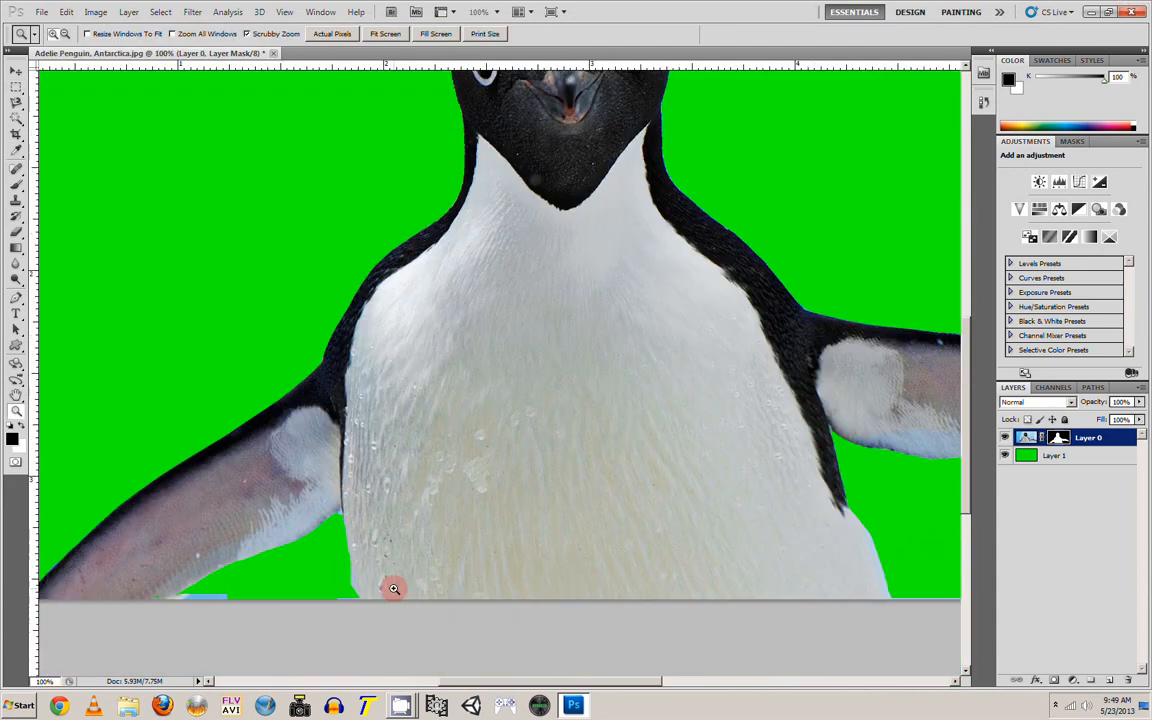
left_click(210, 540)
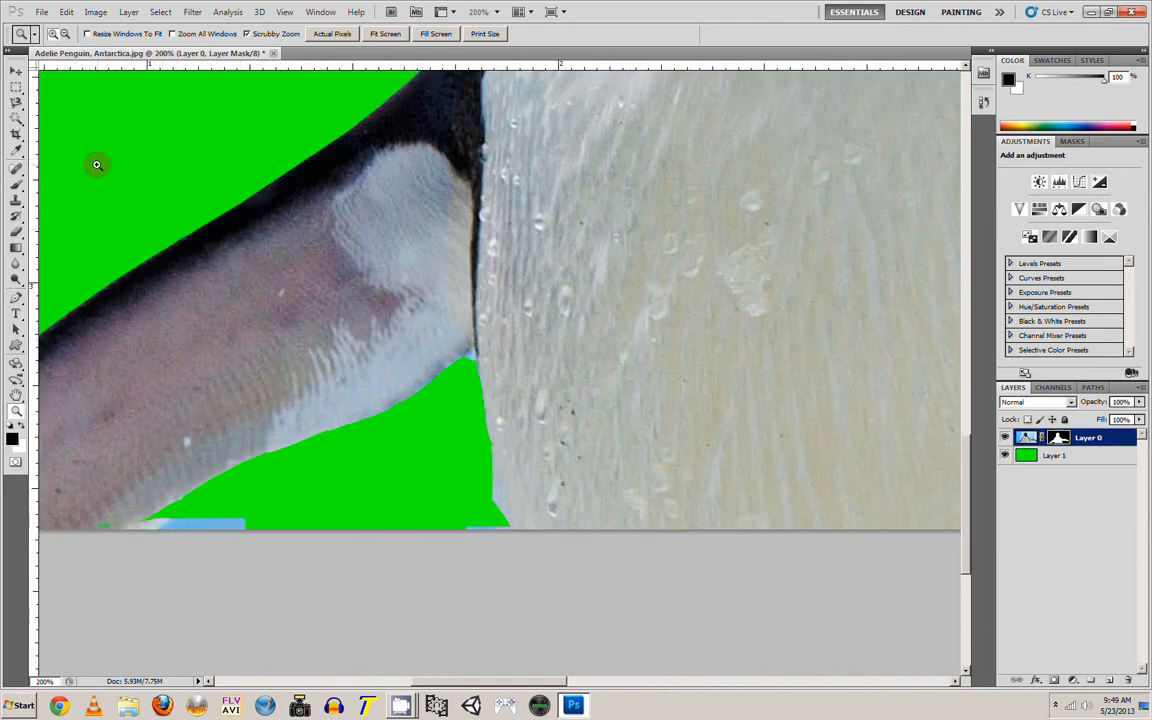
left_click(15, 189)
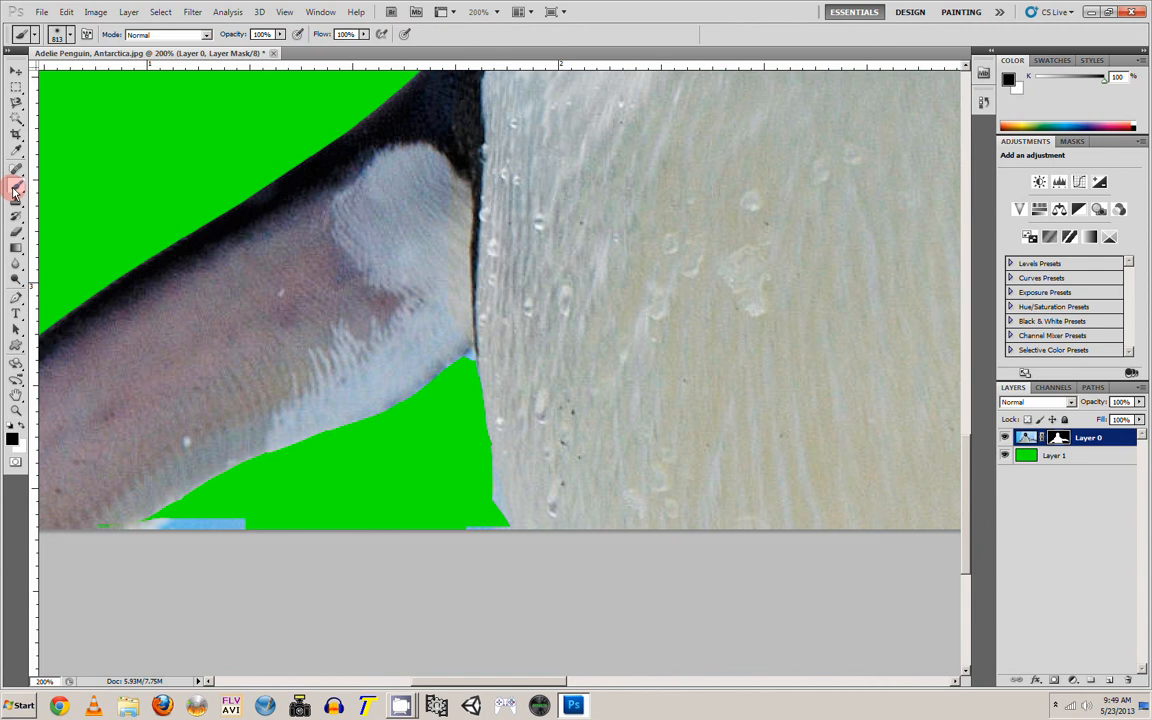
left_click(62, 35)
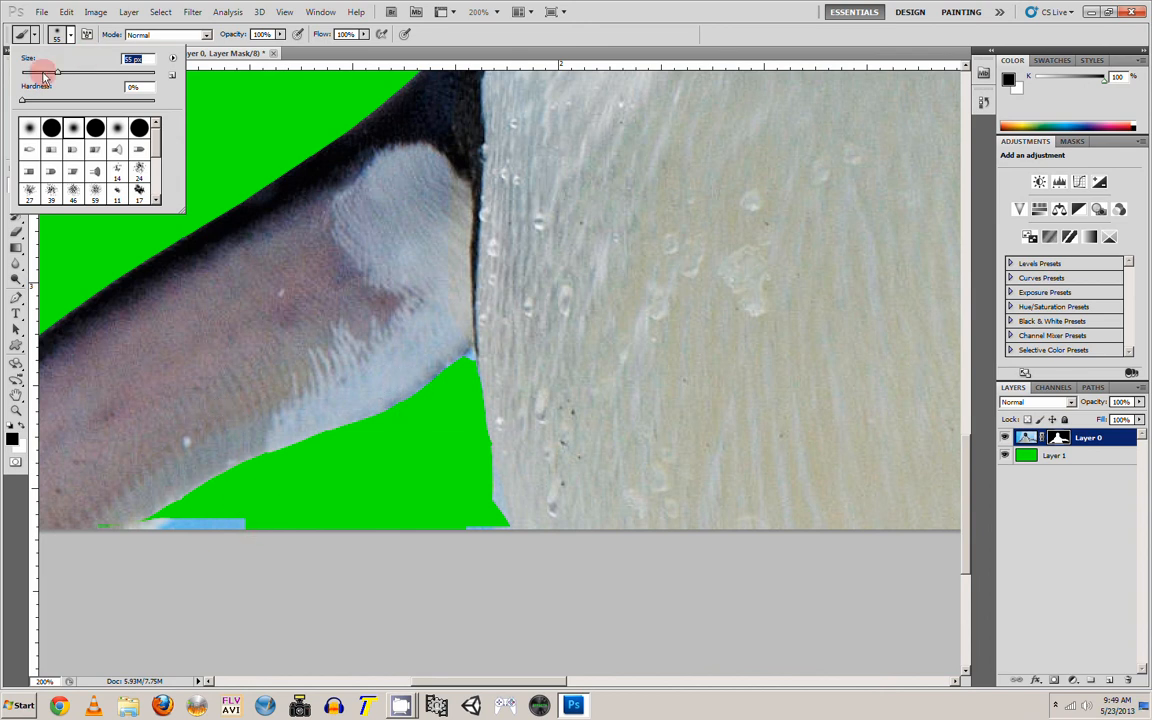
left_click(306, 584)
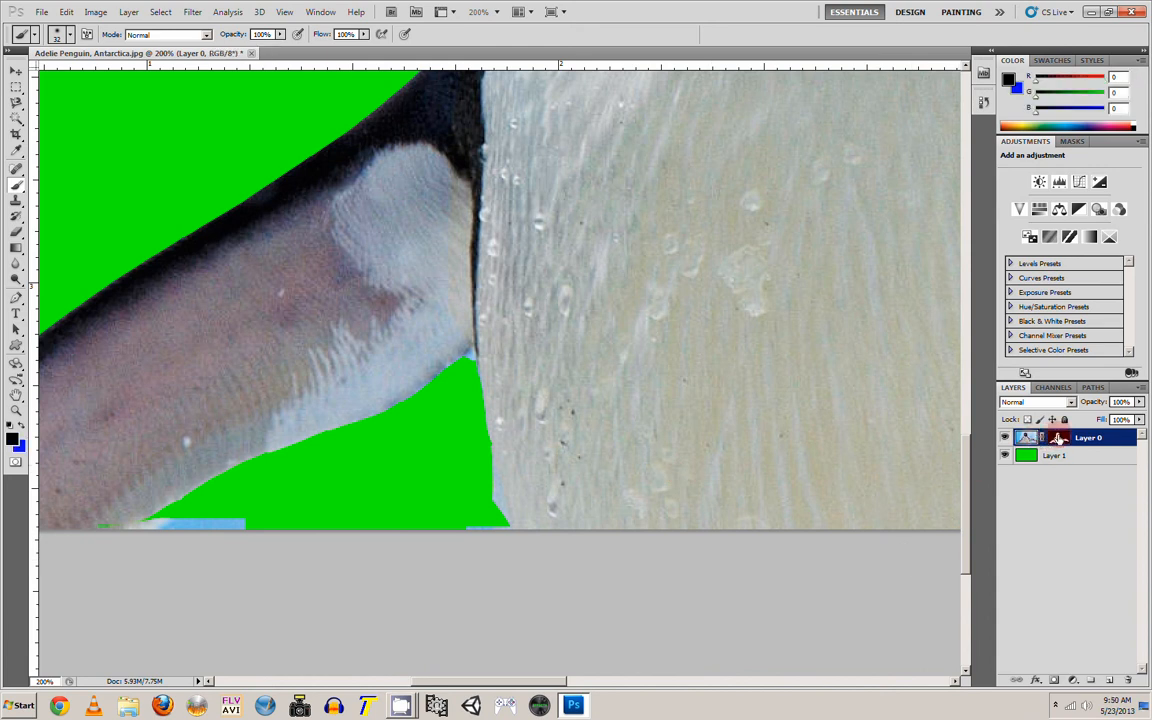
left_click(1058, 438)
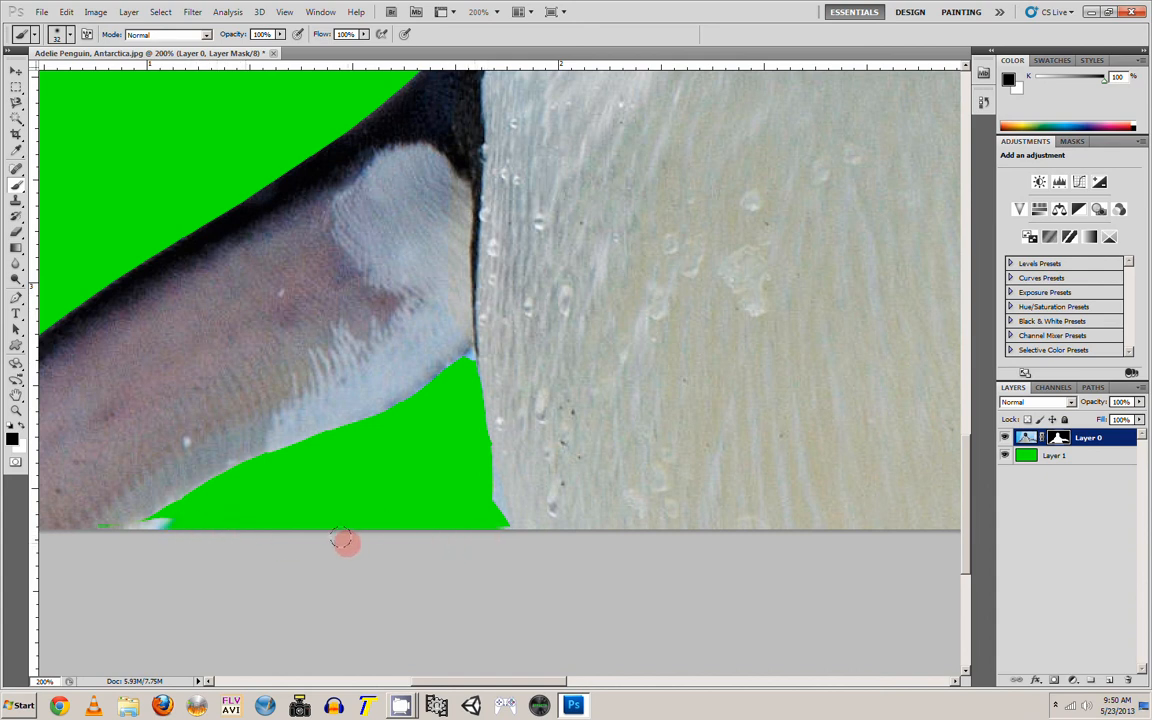
- Switch to a hard 32 px brush with 100% hardness and mask out the remaining sky sliver under the left-hand flipper
left_click(55, 36)
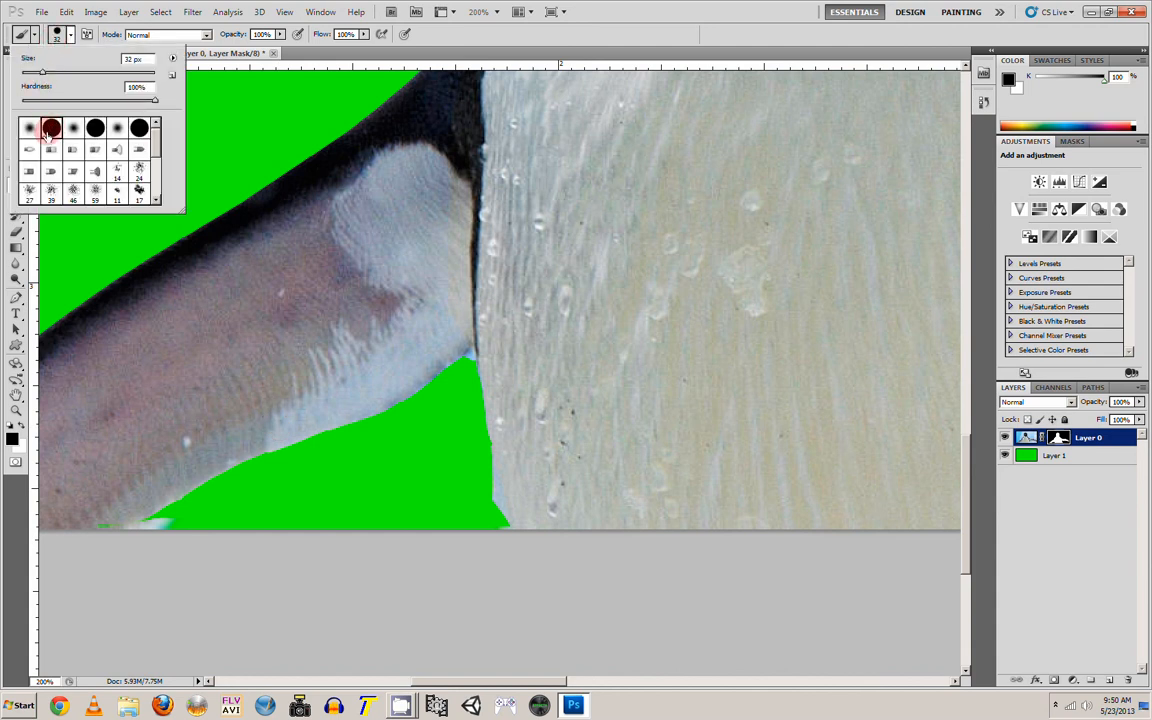
left_click(221, 520)
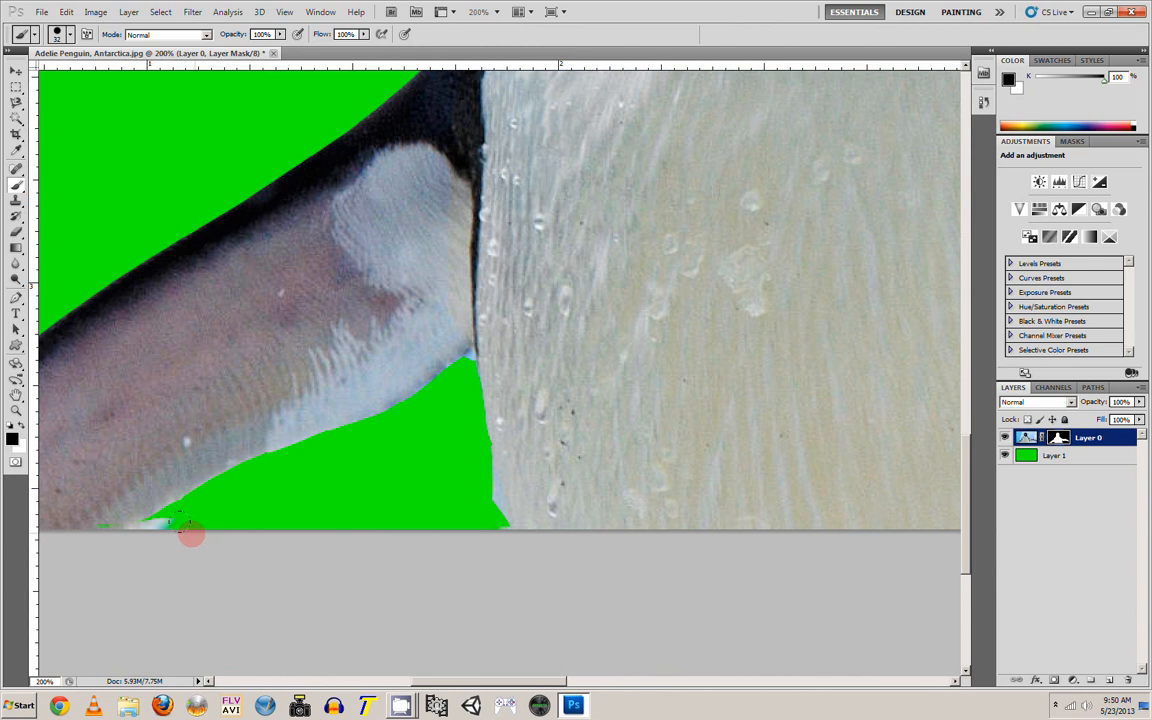
mouse_move(173, 536)
left_mouse_down()
mouse_move(133, 531)
mouse_move(178, 540)
left_mouse_up()
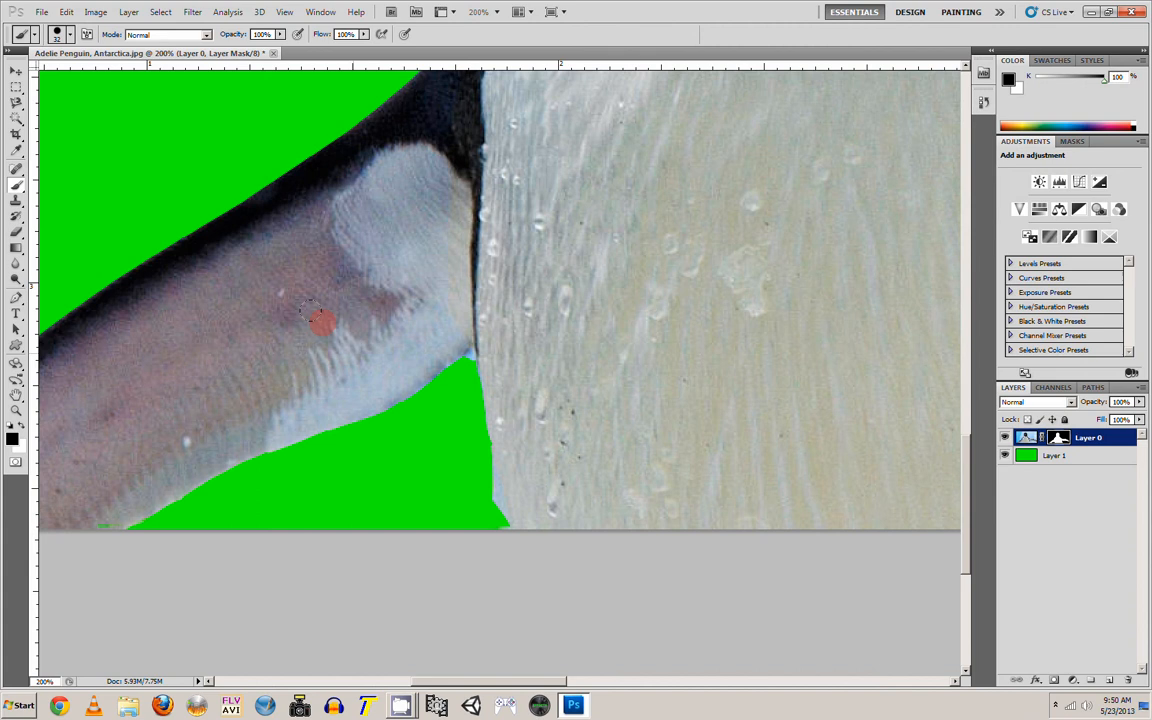
- Select the green background layer, Layer 1, with the whole image in view
left_click(16, 72)
scroll(615, 333, "up", 5)
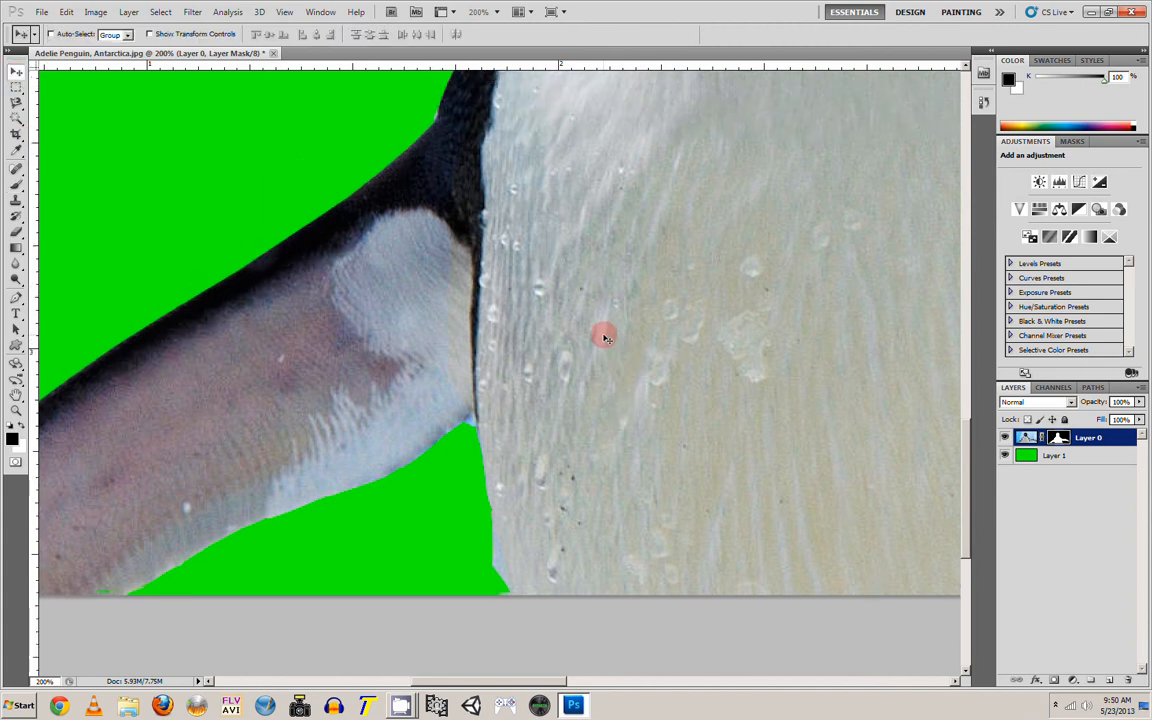
left_click(14, 412)
right_click(756, 390)
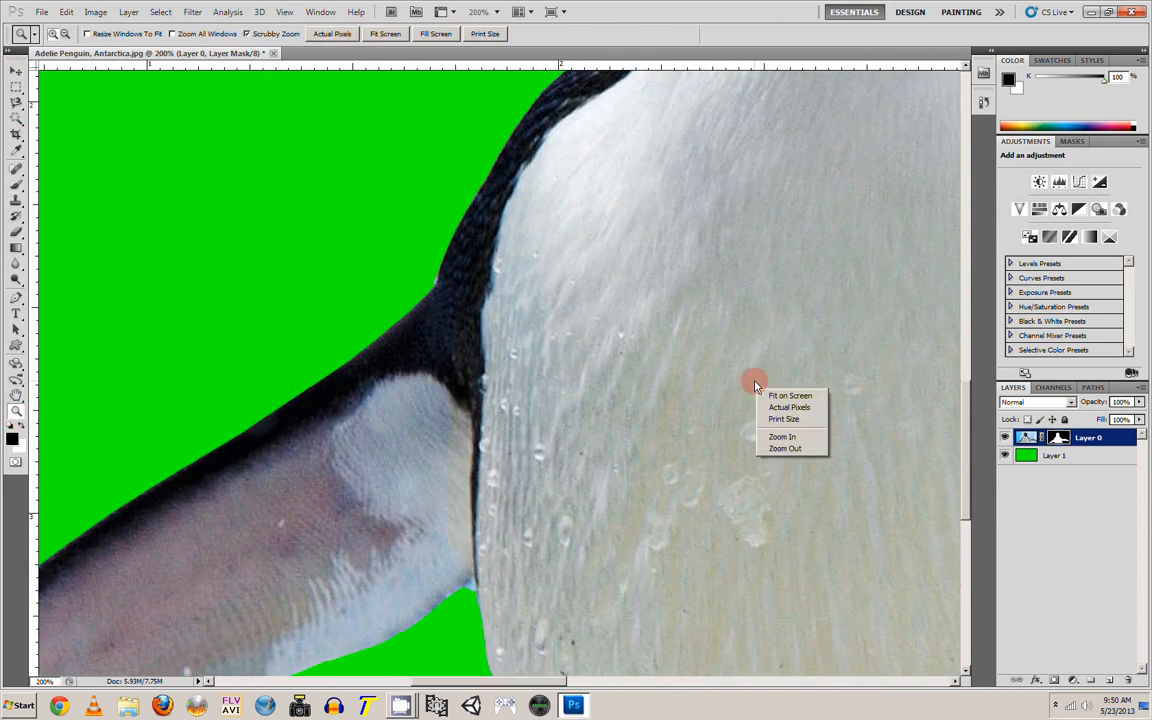
left_click(784, 450)
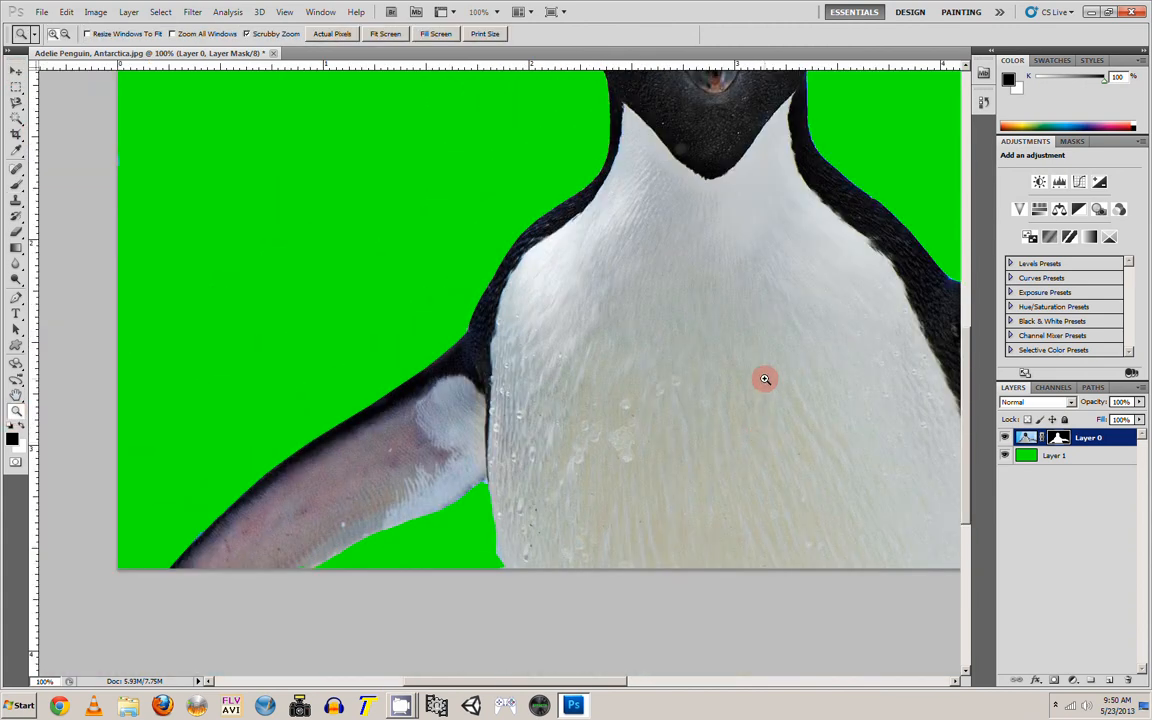
right_click(766, 380)
left_click(802, 442)
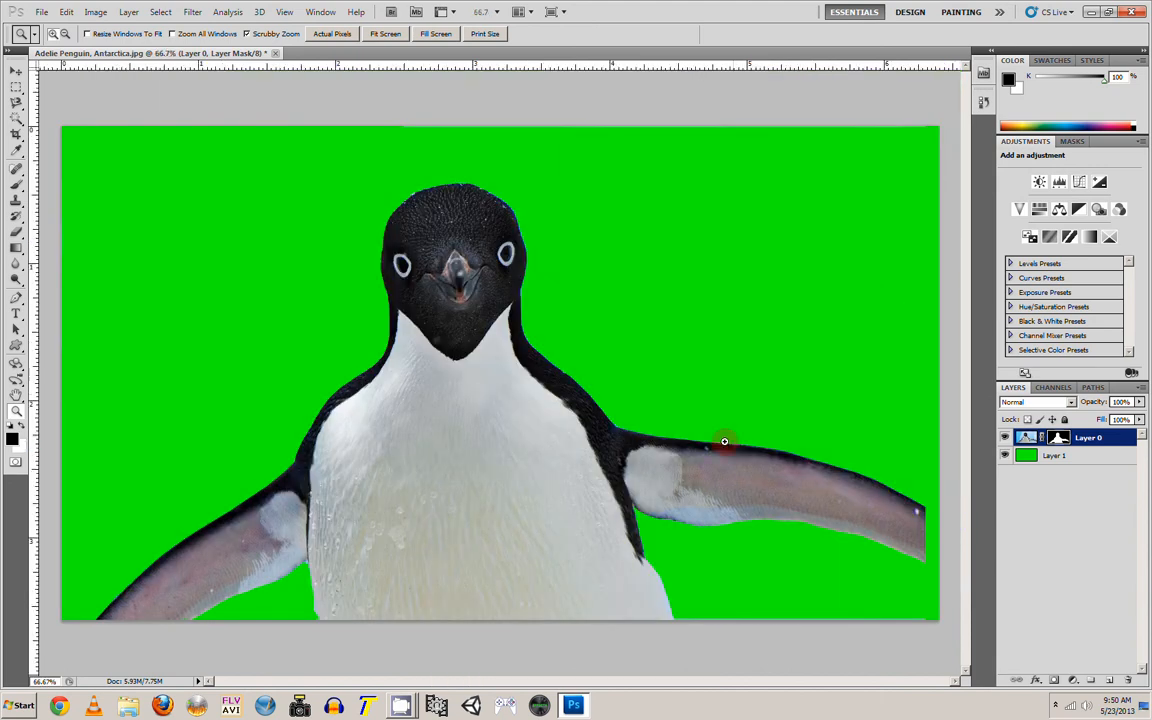
left_click(17, 72)
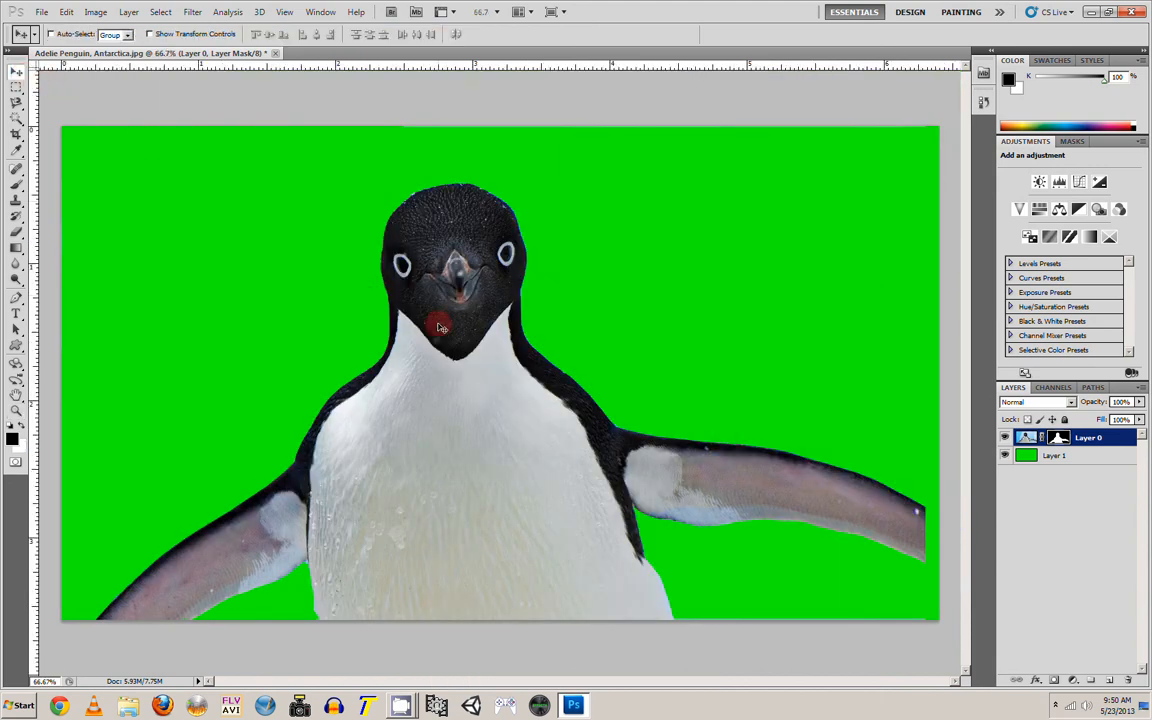
left_click(1045, 458)
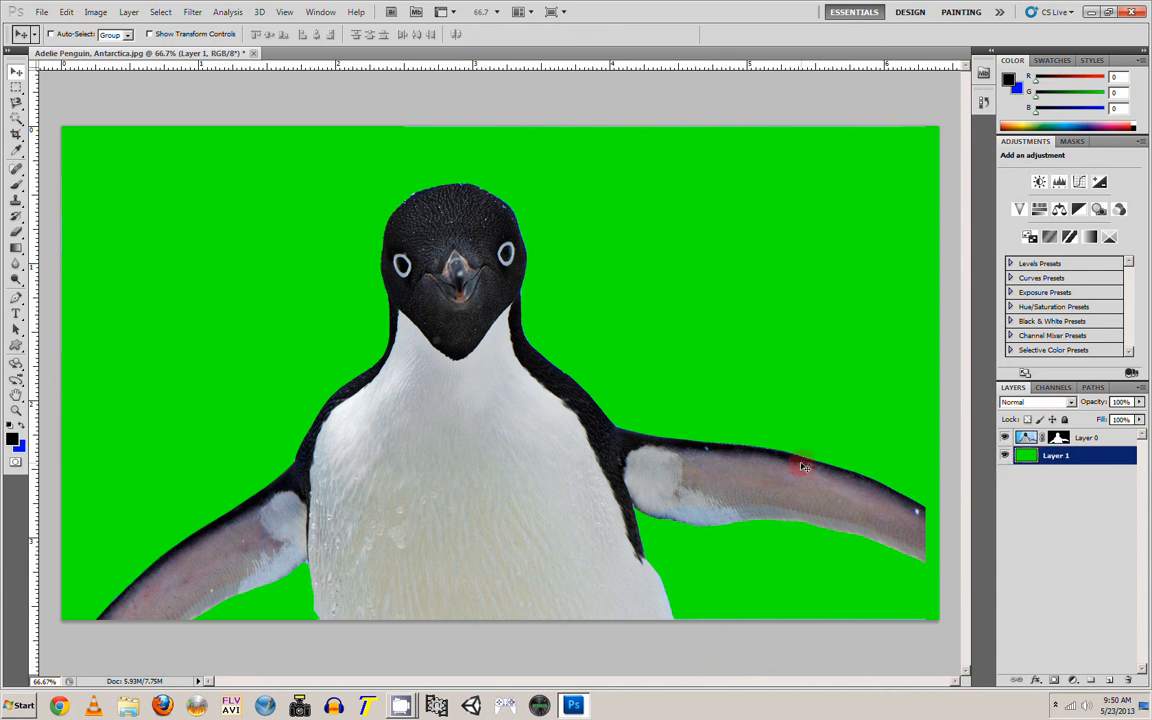
- Examine the cutout edge along the right-hand side of the penguin's head, neck and shoulder at 200% magnification
left_click(16, 410)
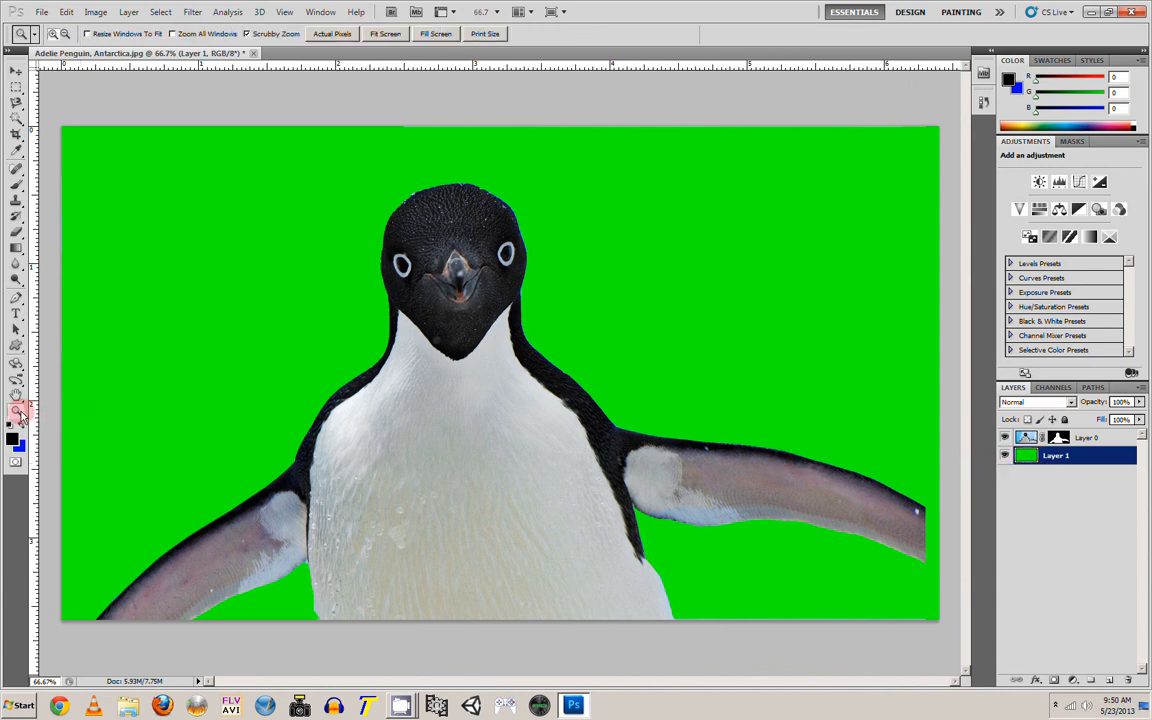
left_click(614, 400)
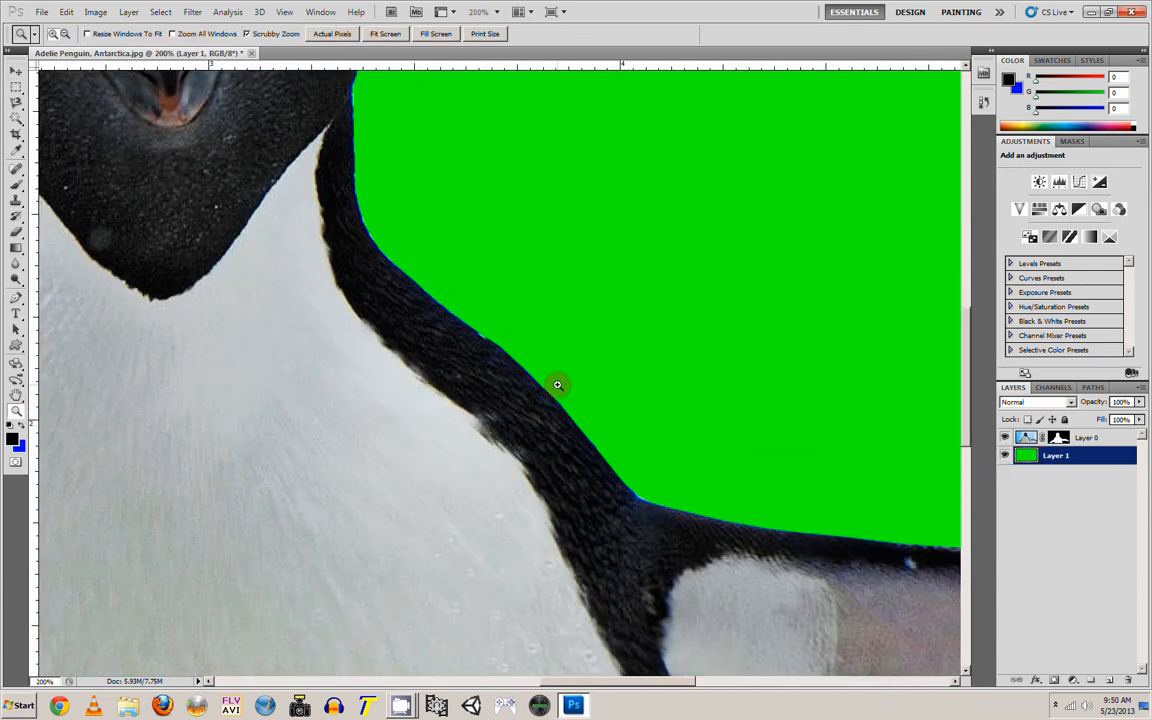
scroll(300, 273, "up", 6)
scroll(298, 270, "up", 2)
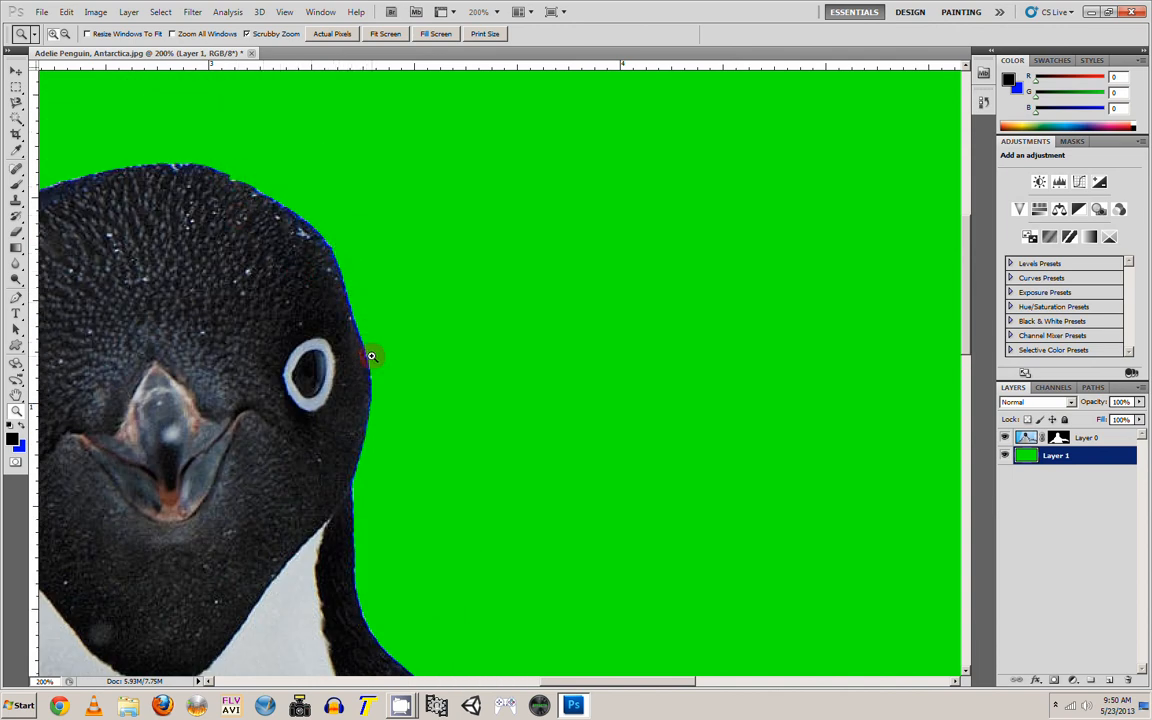
scroll(758, 285, "down", 8)
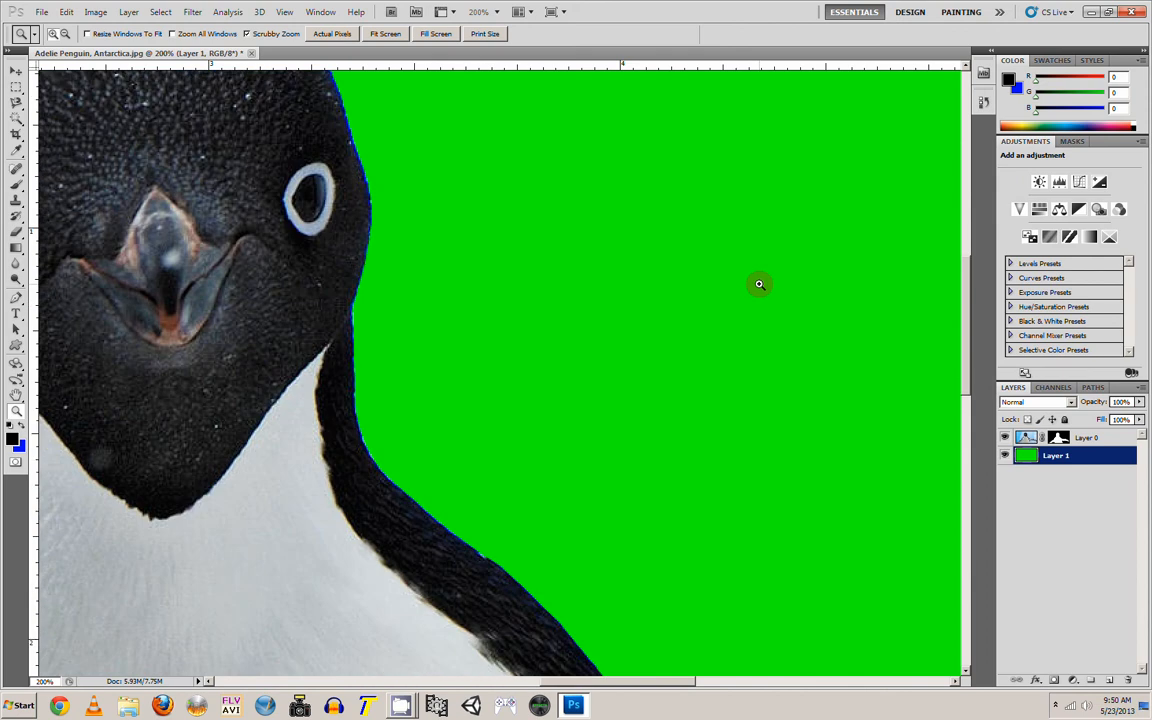
scroll(760, 285, "down", 8)
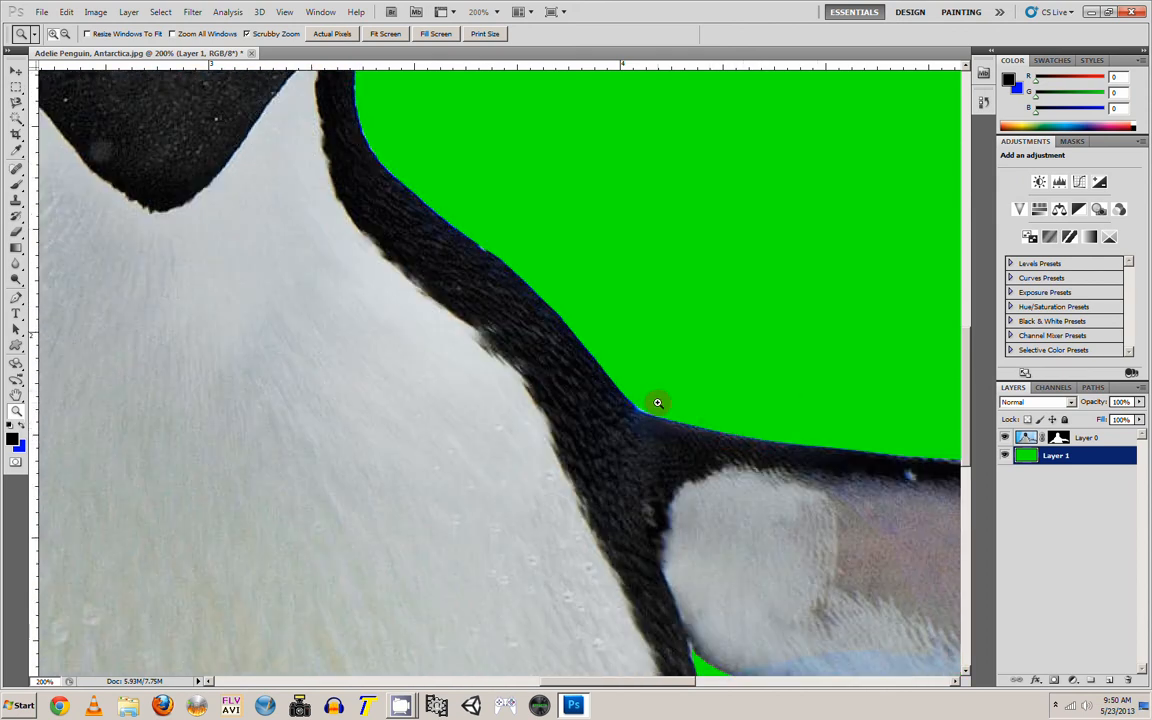
- Examine the cutout edges around the right-hand flipper, the lower body and the top of the head
left_click(550, 315)
left_click(16, 395)
left_click_drag(707, 409, 368, 247)
left_click_drag(738, 489, 598, 399)
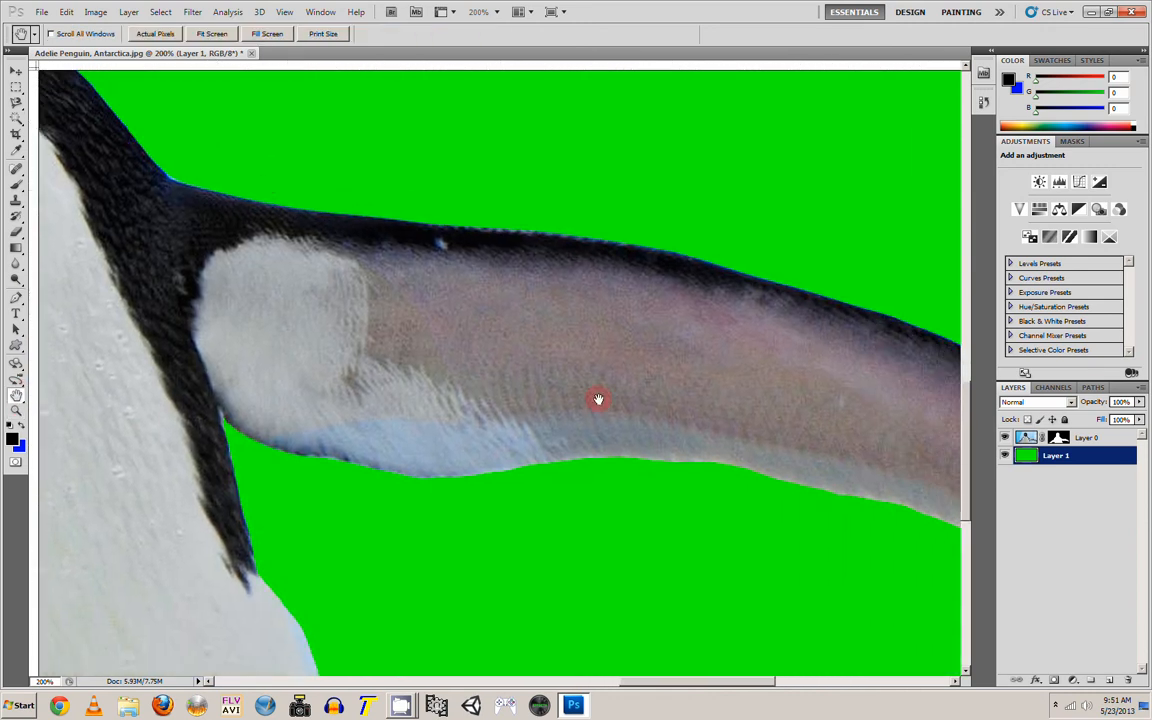
left_click_drag(740, 393, 732, 290)
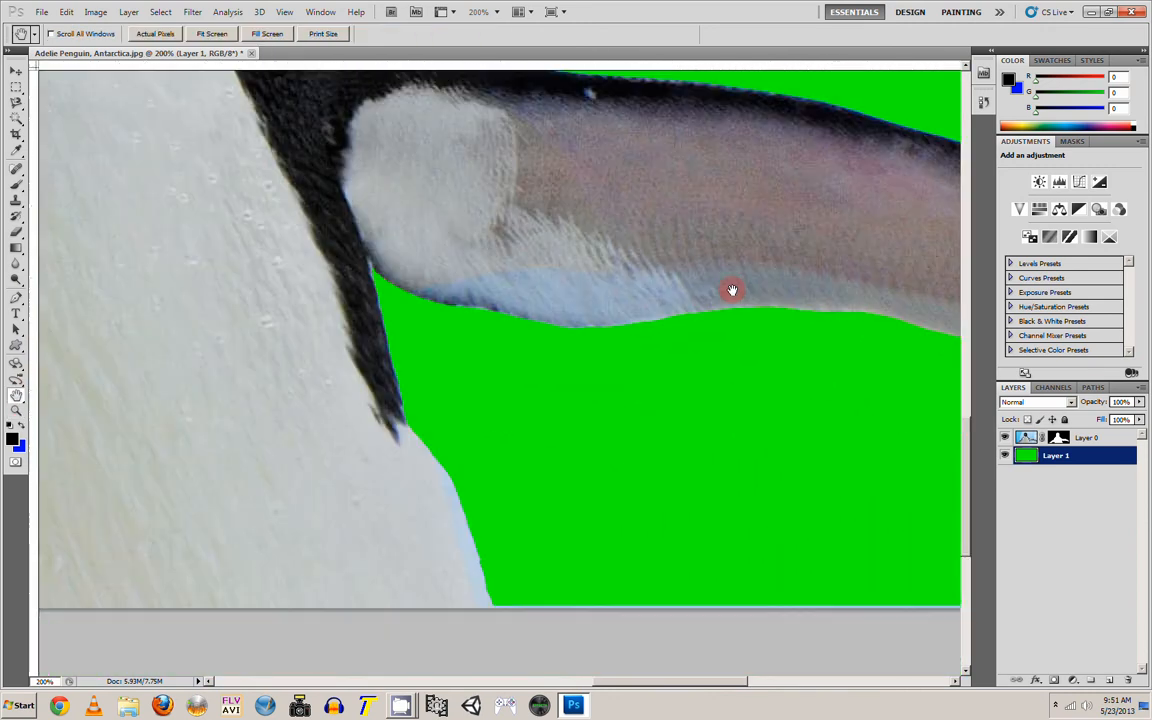
left_click_drag(164, 370, 352, 328)
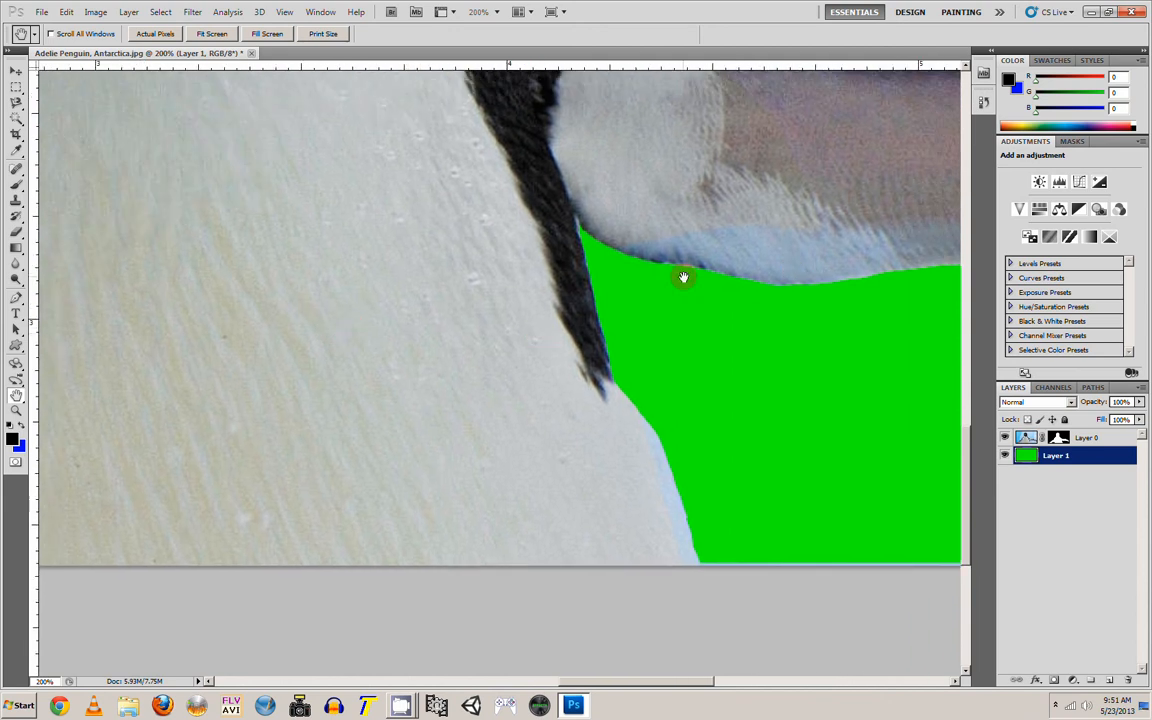
left_click_drag(590, 383, 558, 362)
left_click_drag(532, 296, 745, 660)
left_click_drag(330, 95, 625, 404)
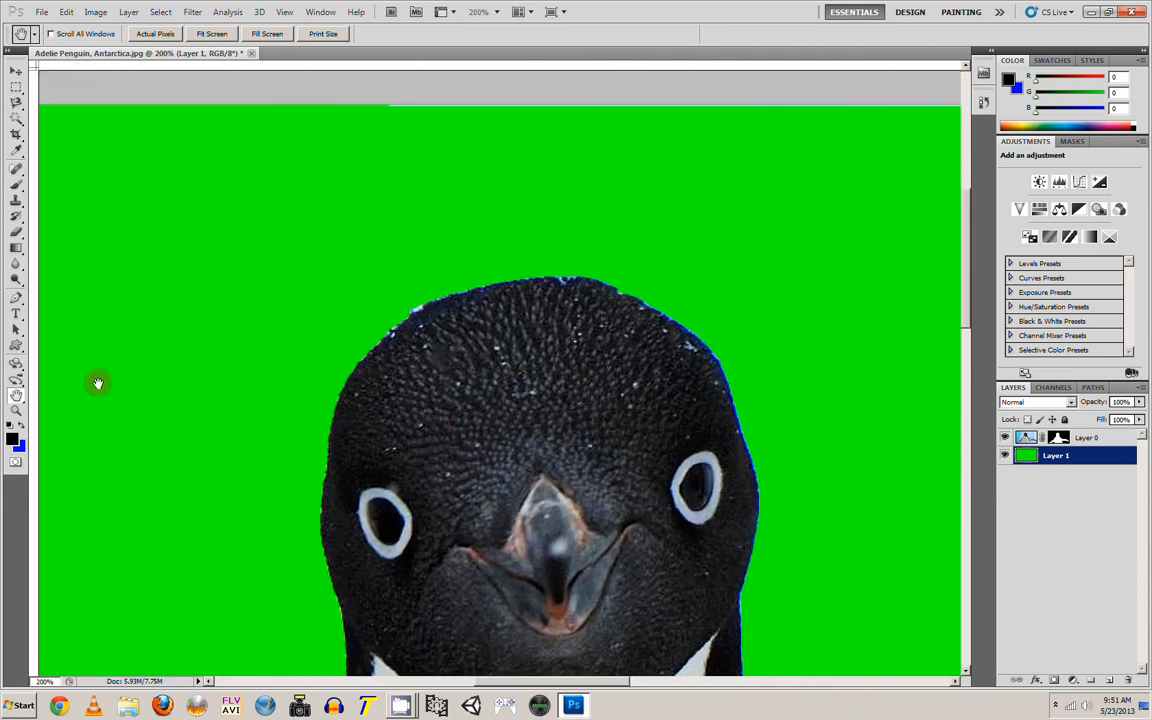
left_click(18, 411)
right_click(437, 356)
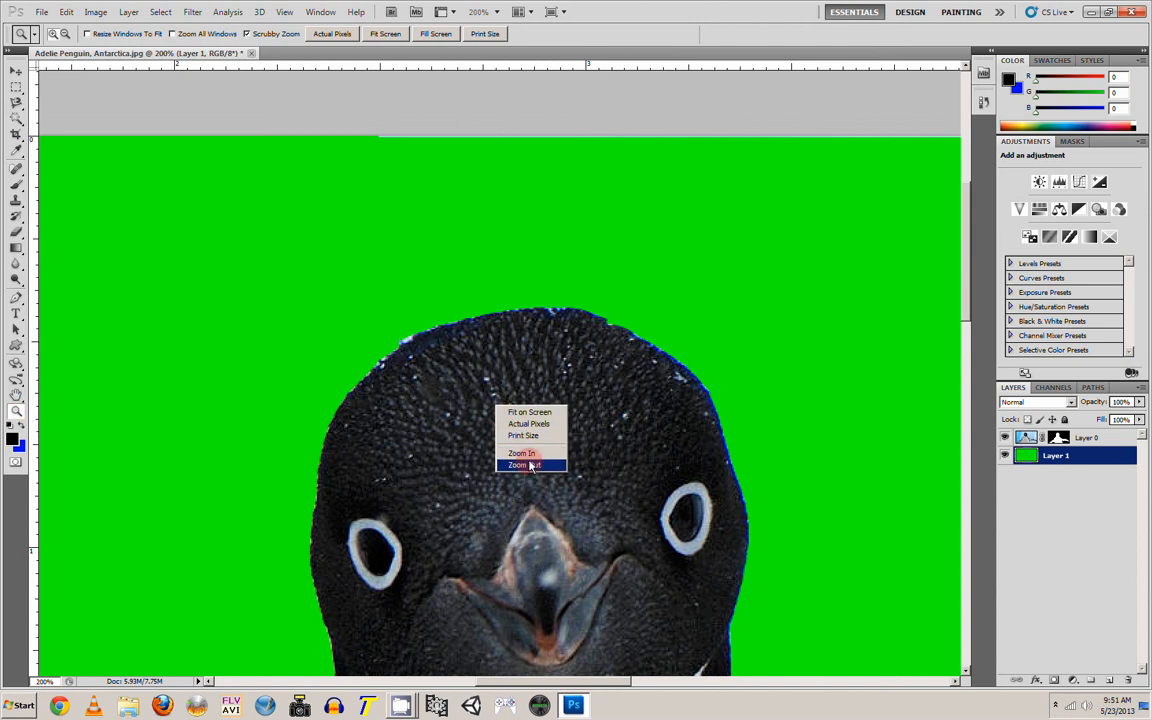
left_click(478, 421)
scroll(564, 444, "down", 5)
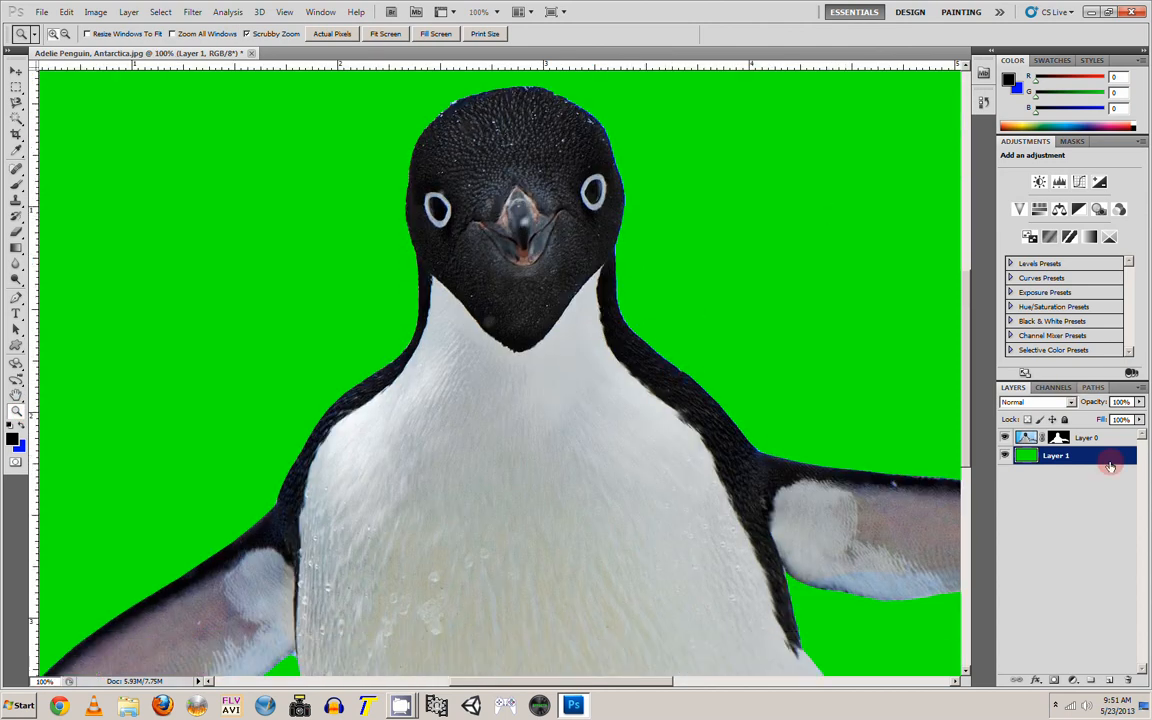
- Set the foreground colour to red (RGB 213, 4, 4) and fill Layer 1 with it to check the cutout against red
left_click(12, 438)
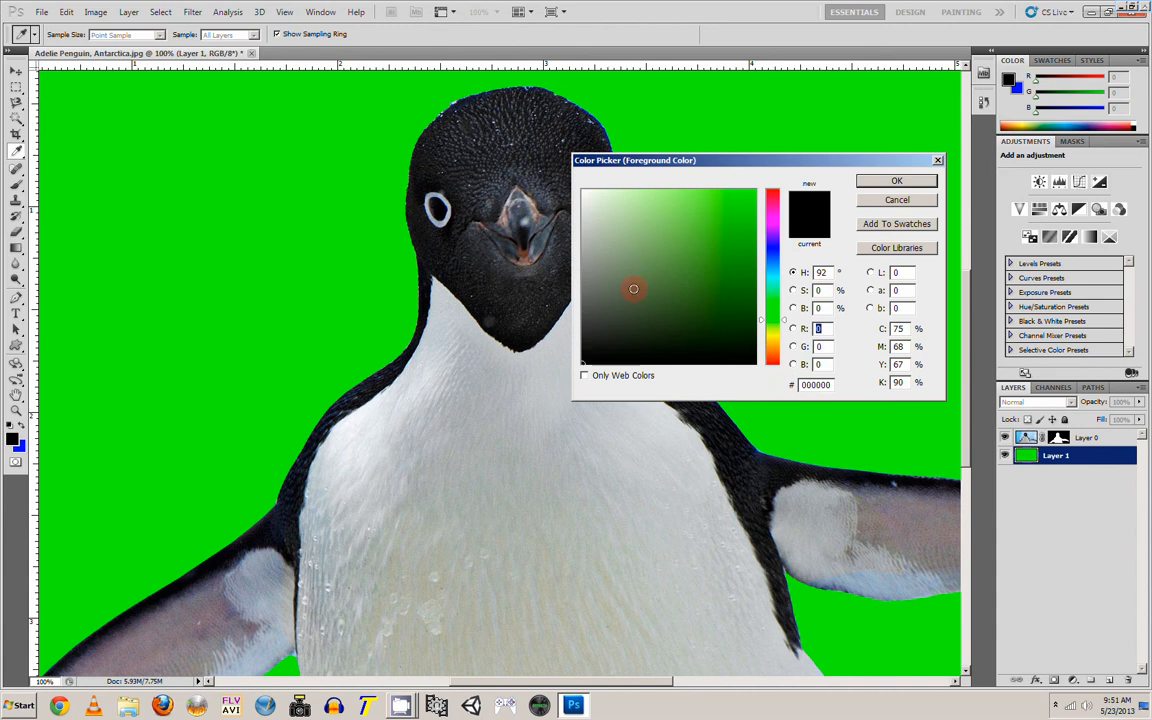
left_click(752, 218)
left_click_drag(777, 233, 772, 192)
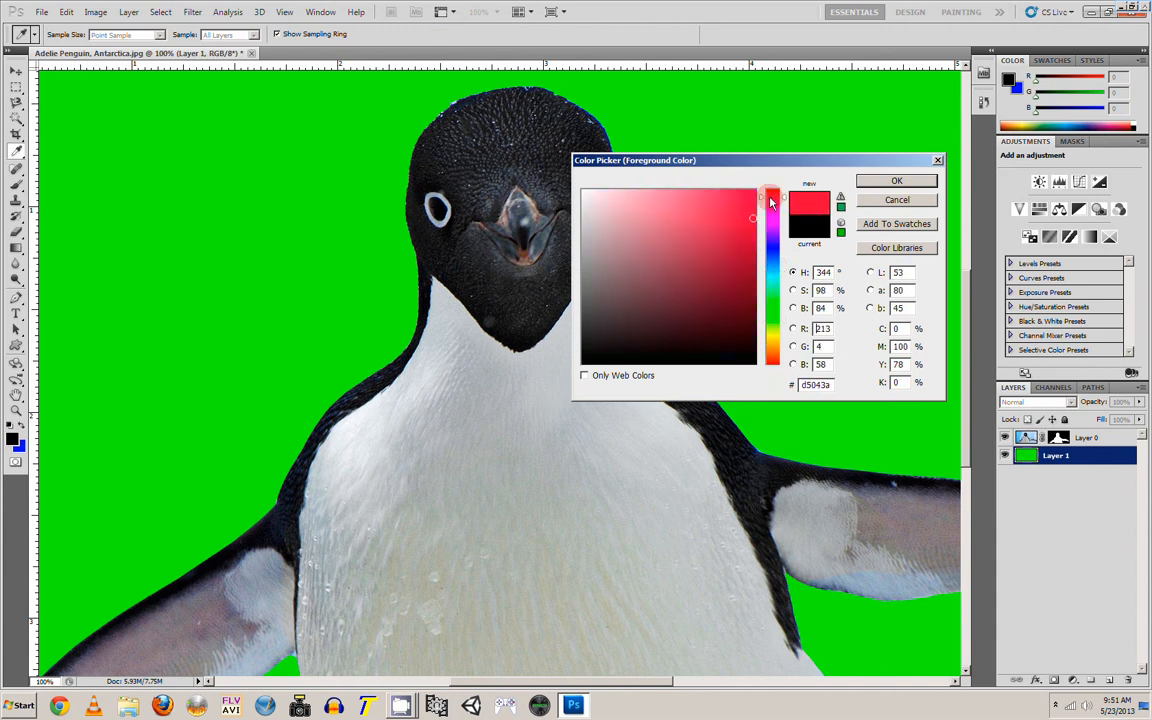
left_click(862, 178)
left_click(66, 12)
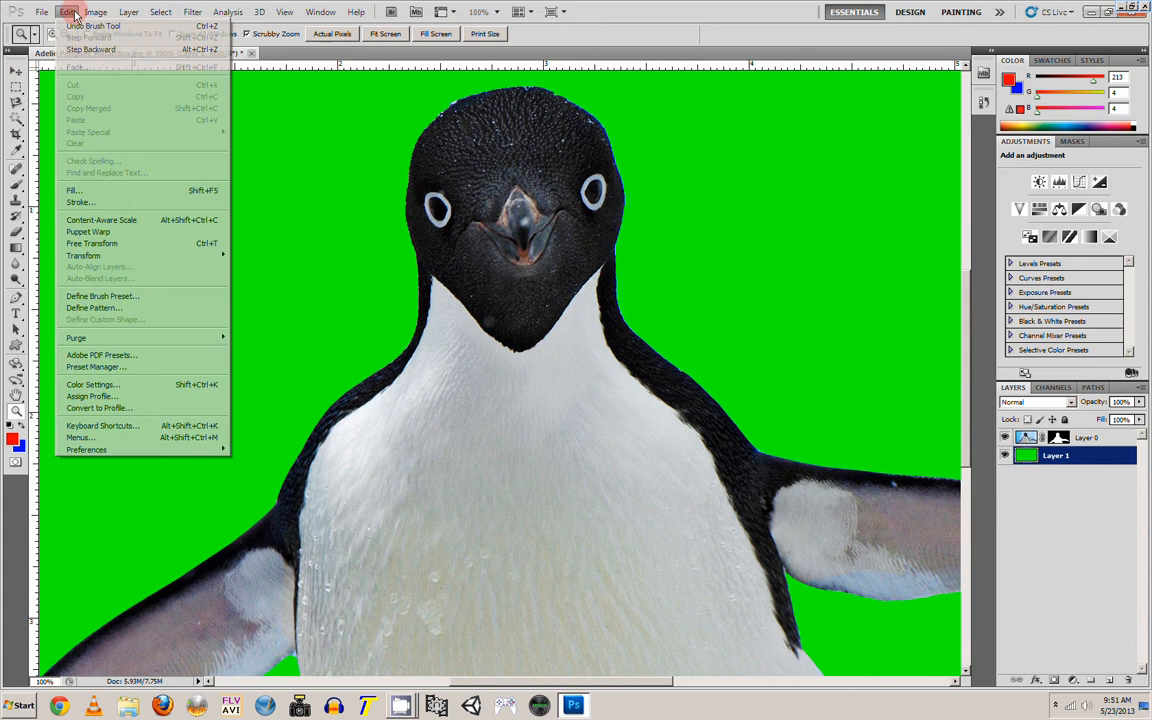
left_click(98, 181)
left_click(653, 210)
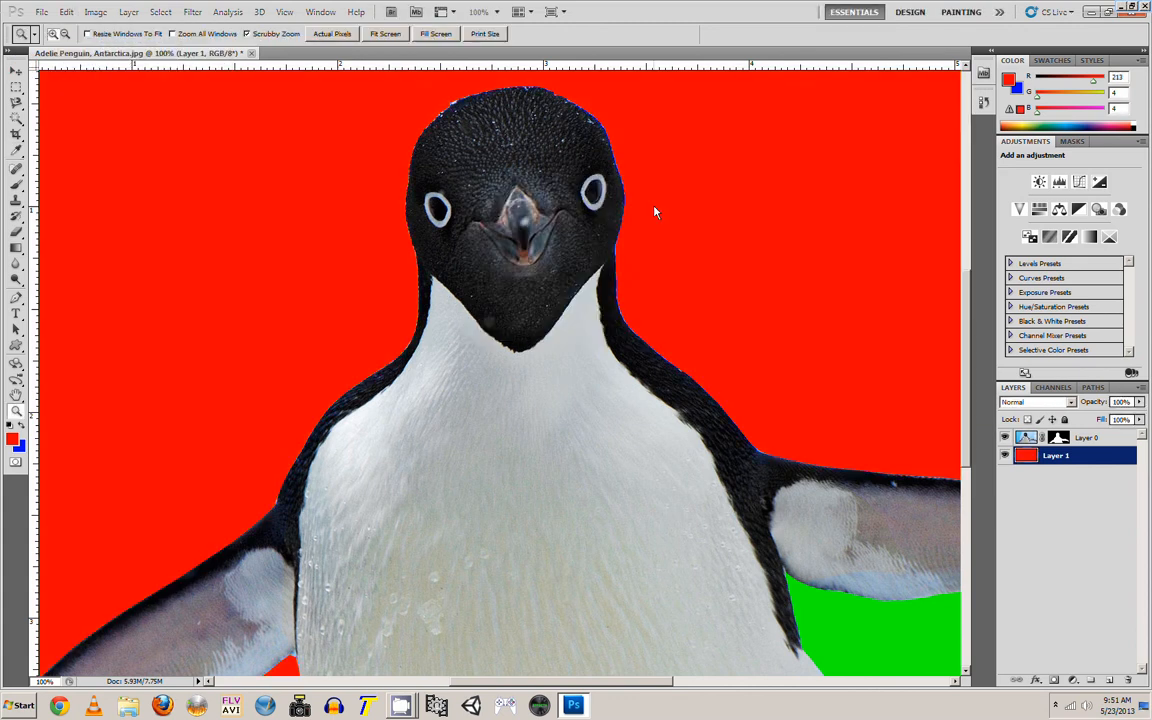
scroll(730, 388, "down", 2)
scroll(760, 384, "down", 6)
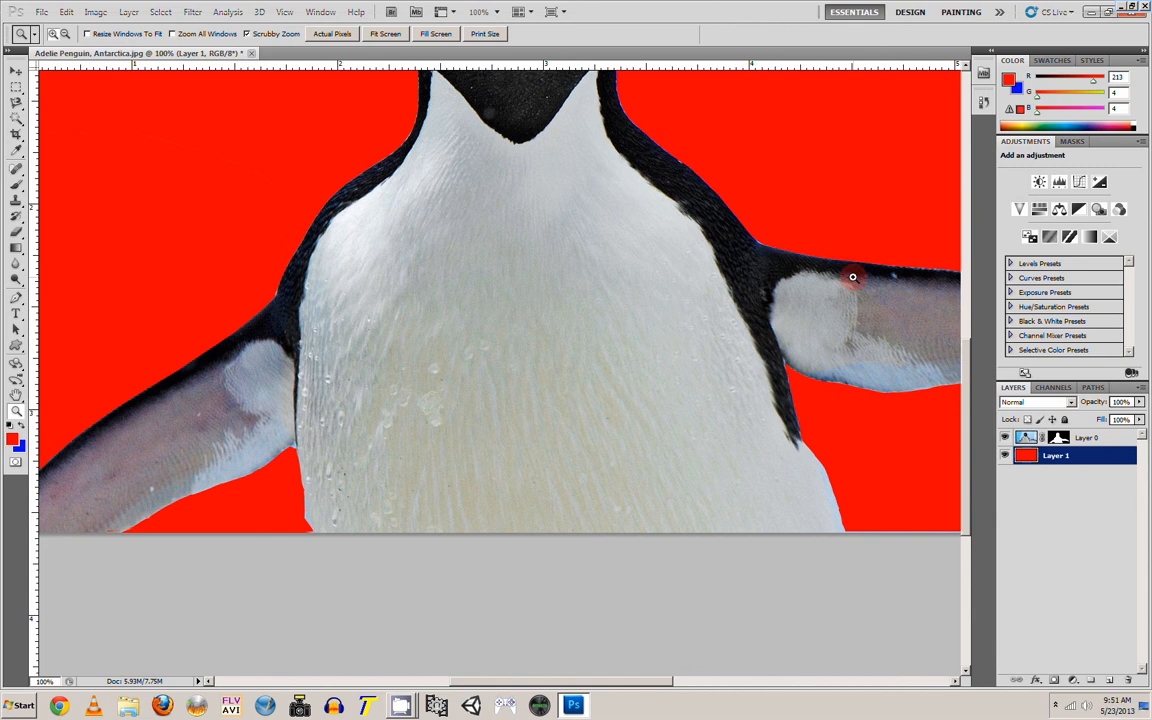
- Delete the red background layer, Layer 1, so only the masked penguin layer remains
scroll(652, 170, "up", 12)
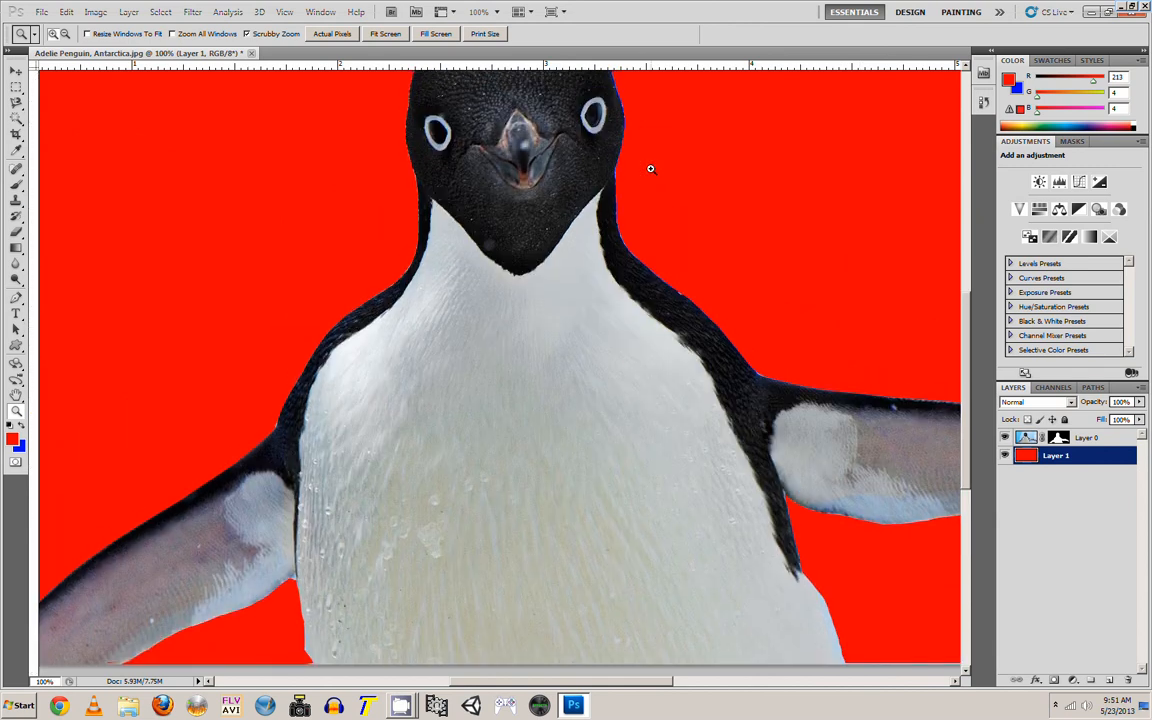
left_click(16, 72)
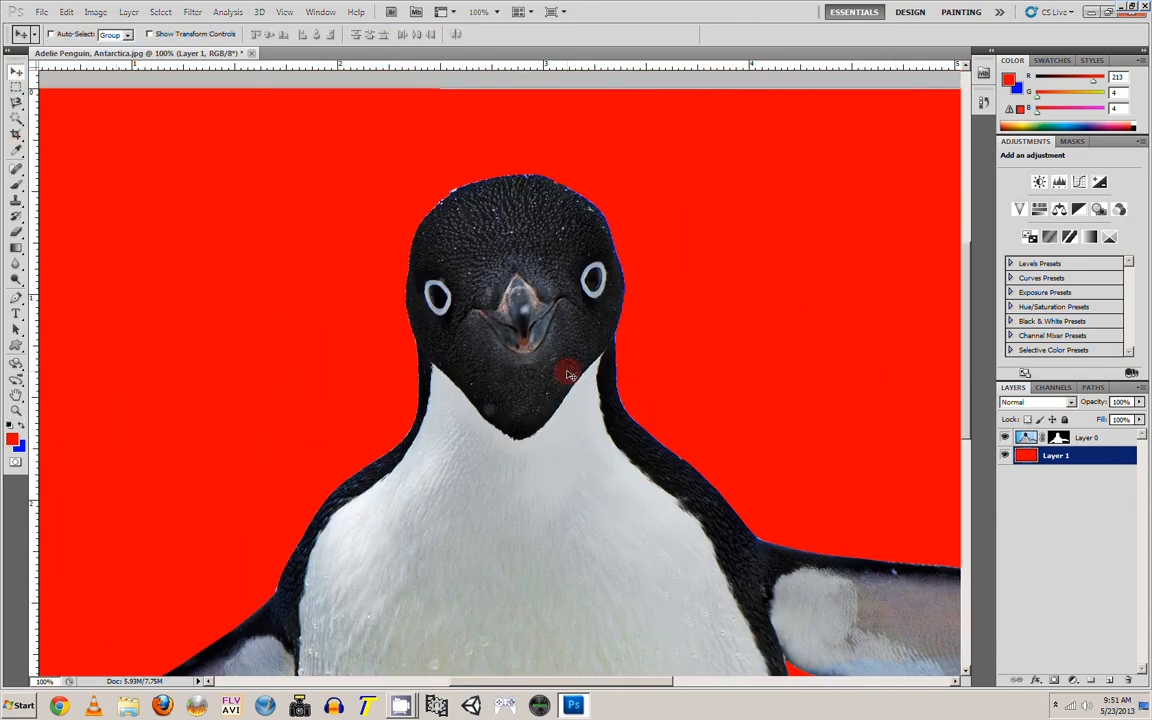
left_click(1077, 437)
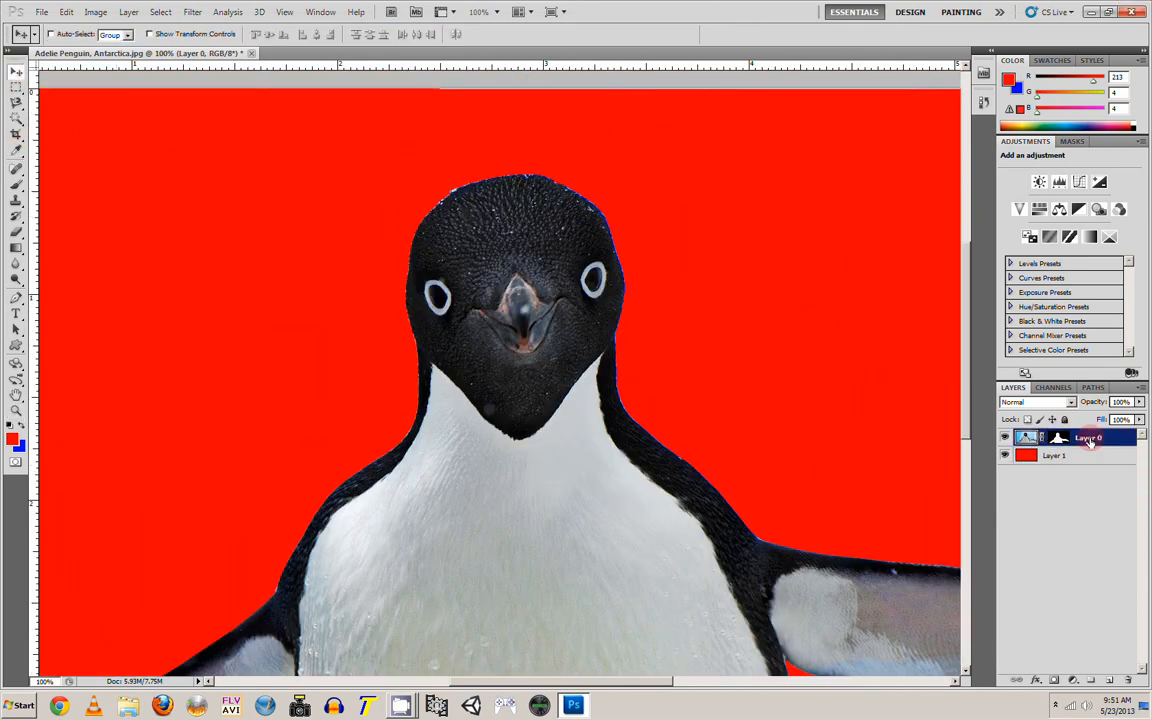
left_click(1070, 457)
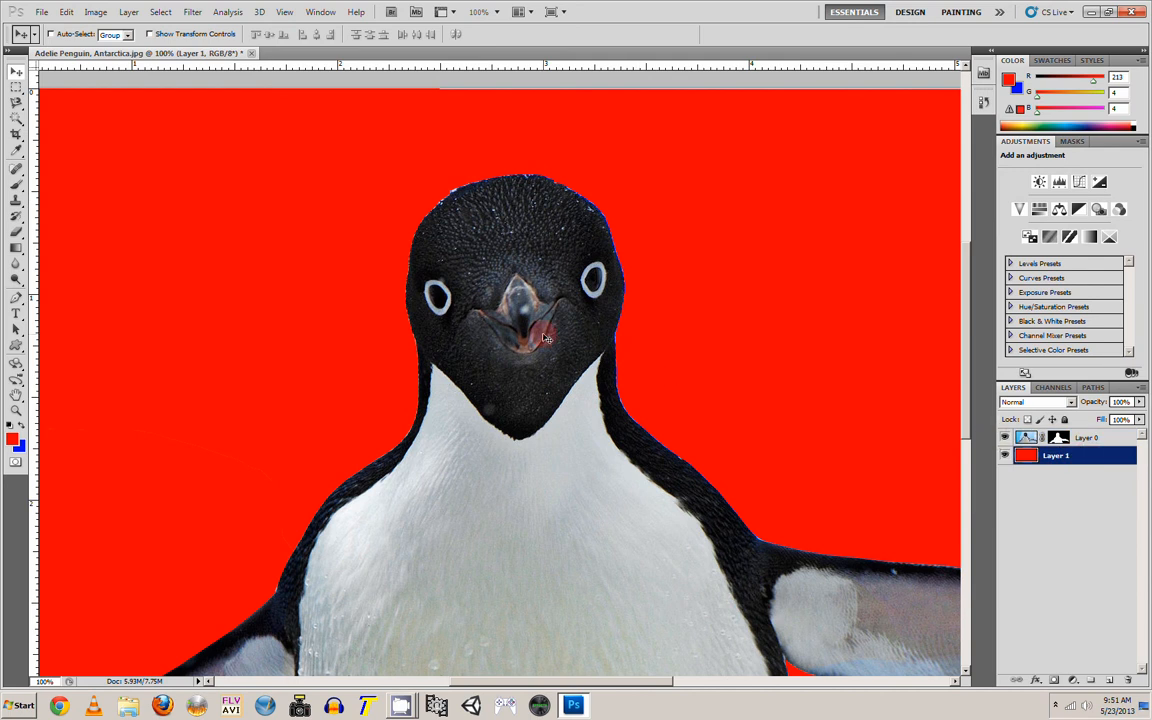
scroll(725, 381, "down", 1)
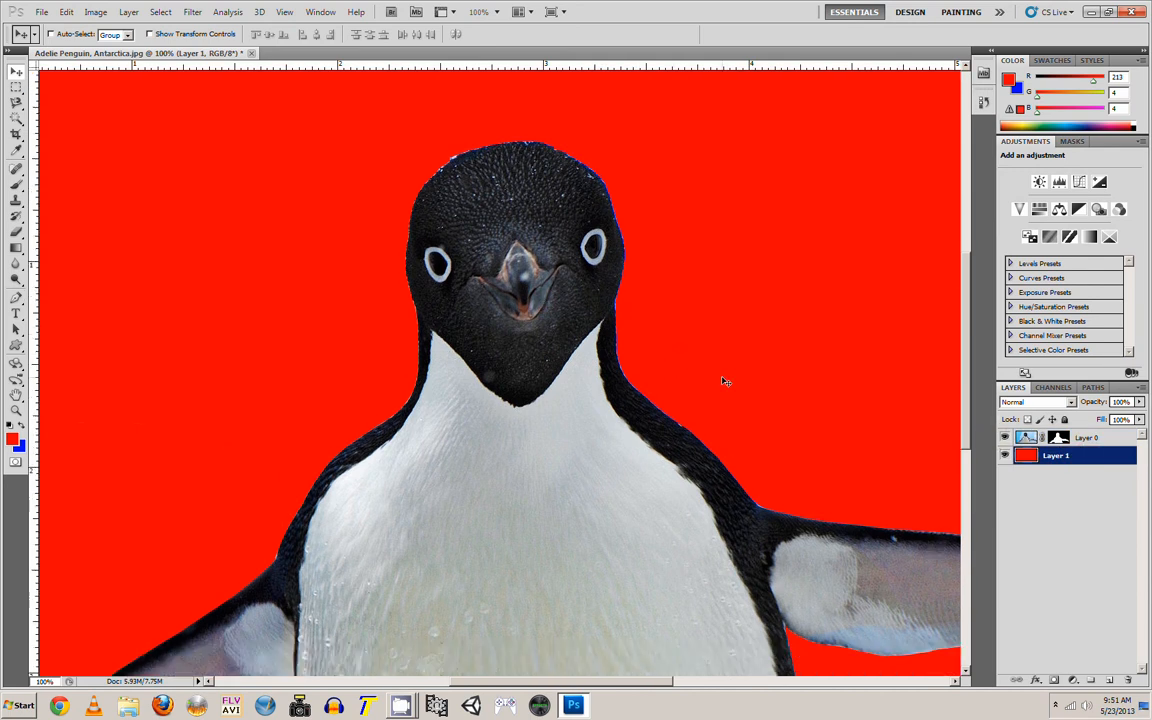
right_click(1078, 458)
left_click(1068, 461)
right_click(1071, 457)
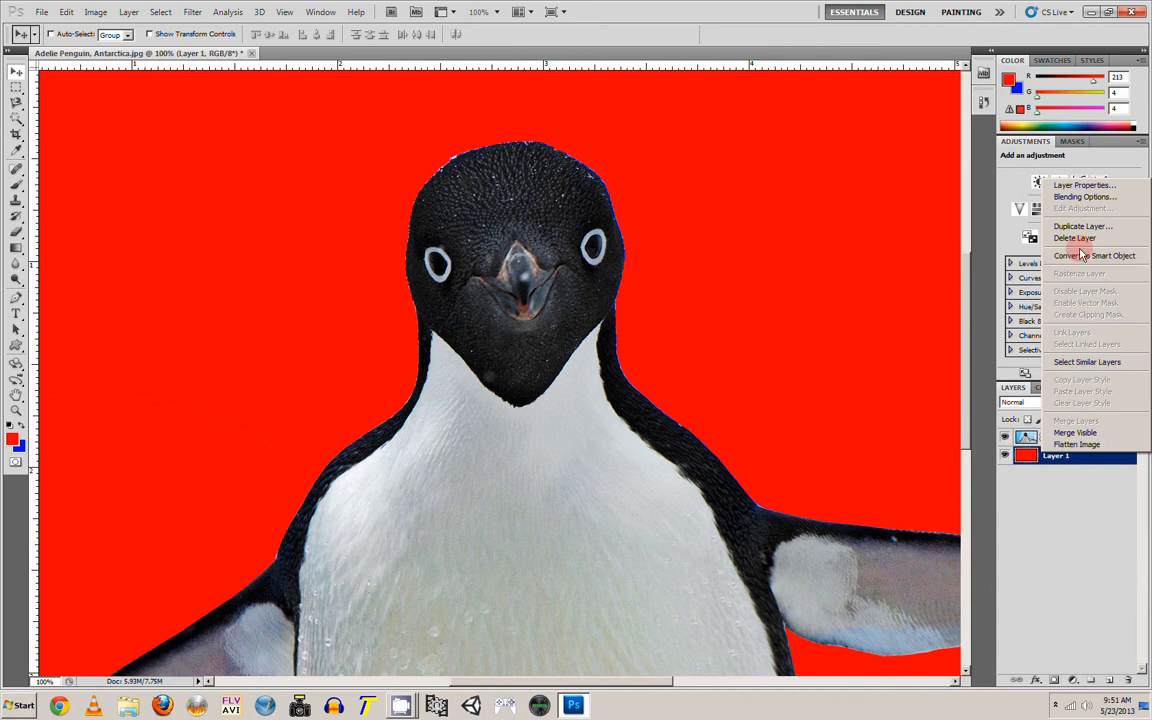
left_click(1078, 238)
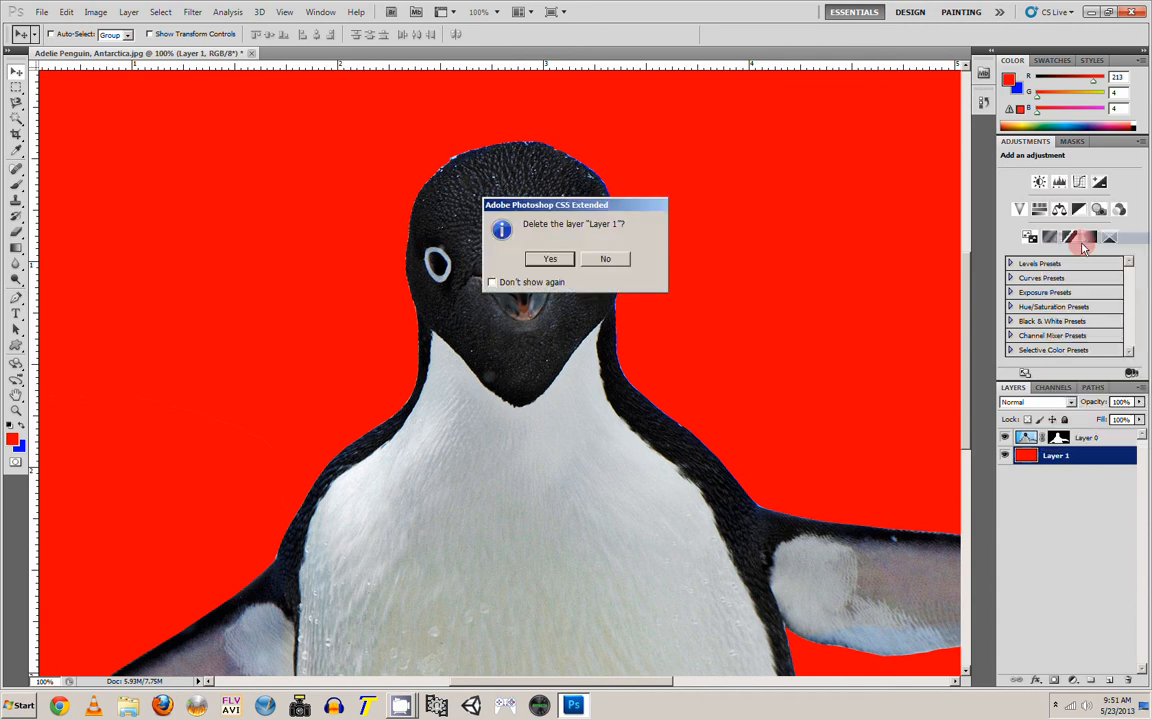
left_click(550, 258)
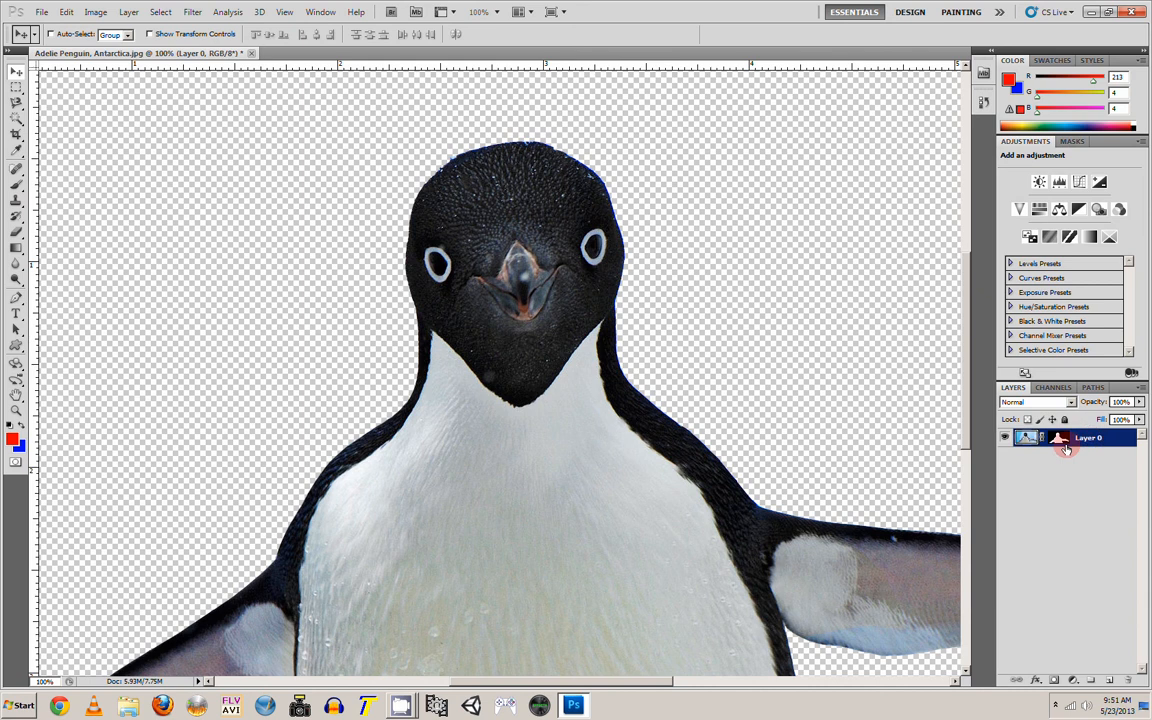
- Apply the layer mask permanently to the penguin layer, Layer 0
left_click(128, 12)
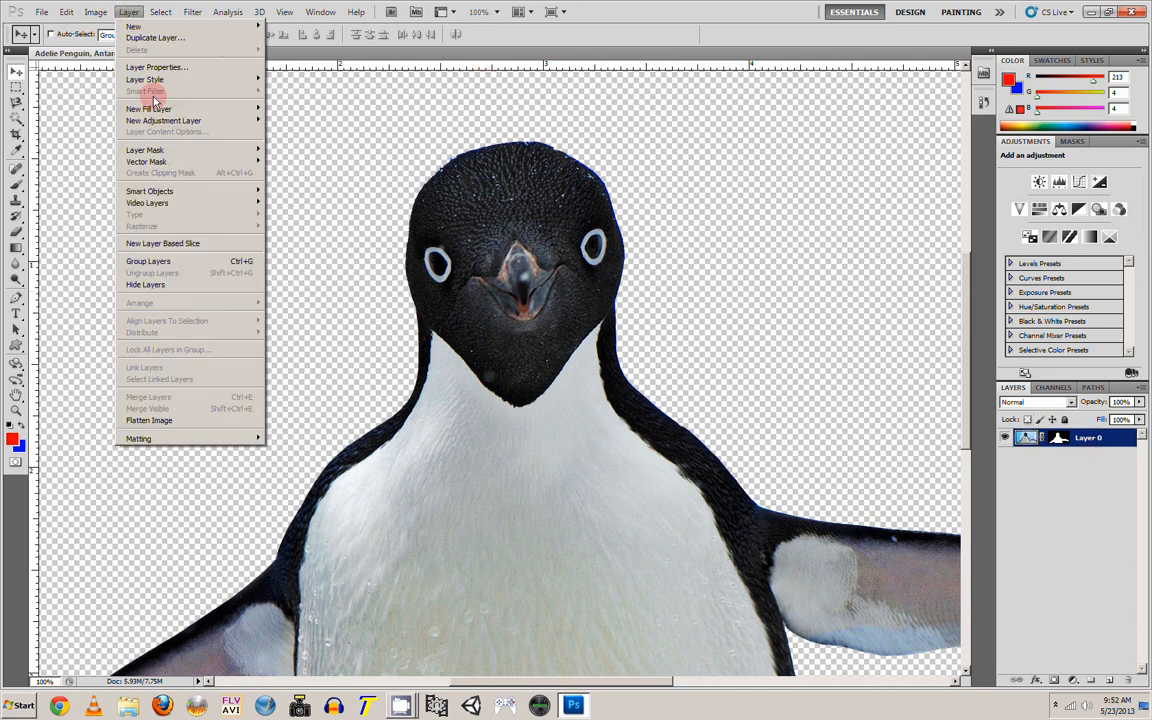
mouse_move(170, 153)
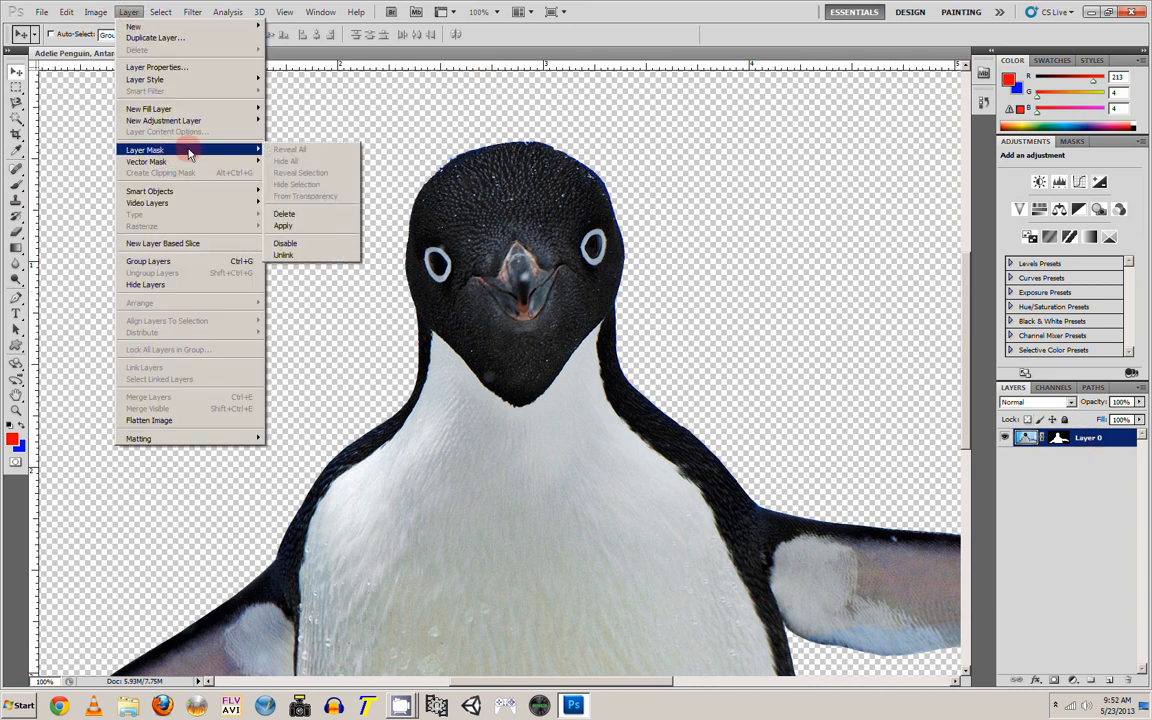
left_click(290, 226)
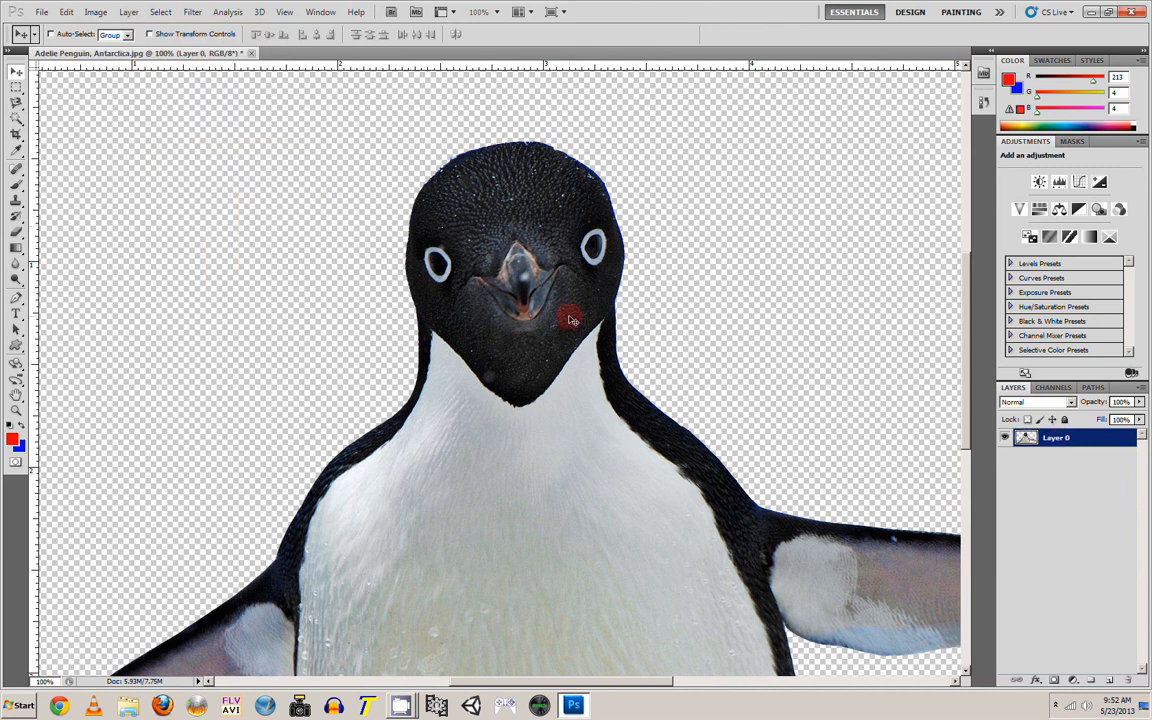
- Move the cut-out penguin around the canvas, ending with its body at the canvas's lower edge and its right-hand flipper at the right edge
left_click(16, 410)
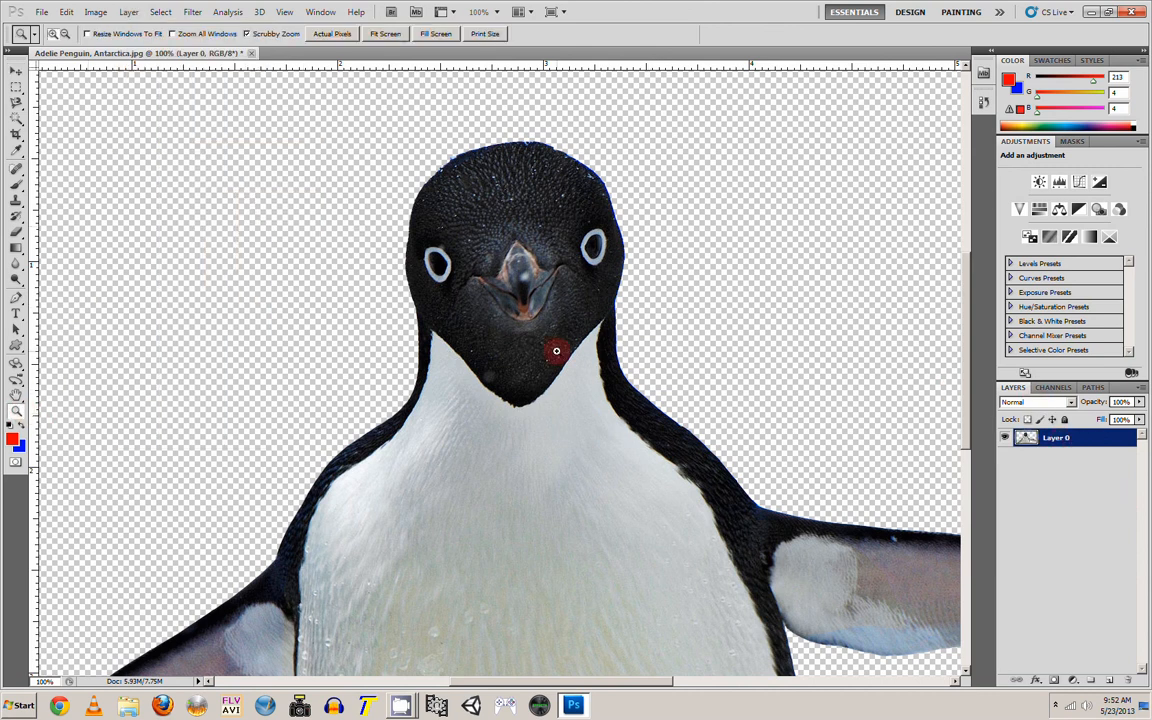
right_click(555, 348)
left_click(587, 411)
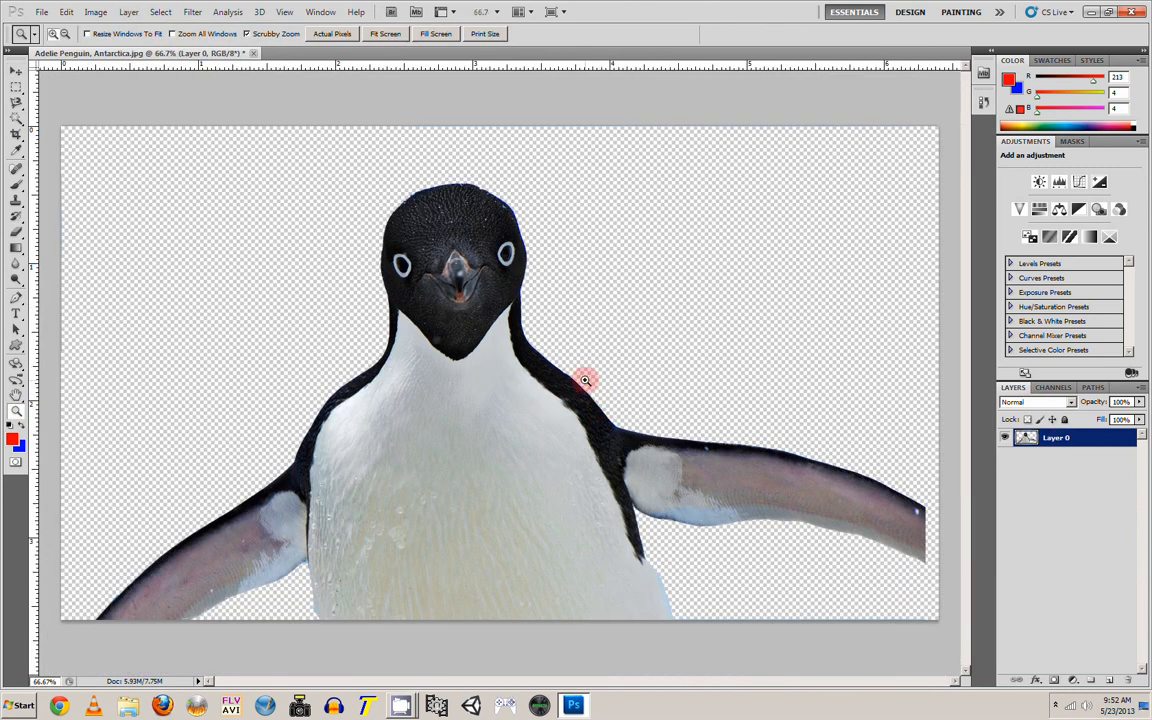
right_click(579, 373)
left_click(605, 430)
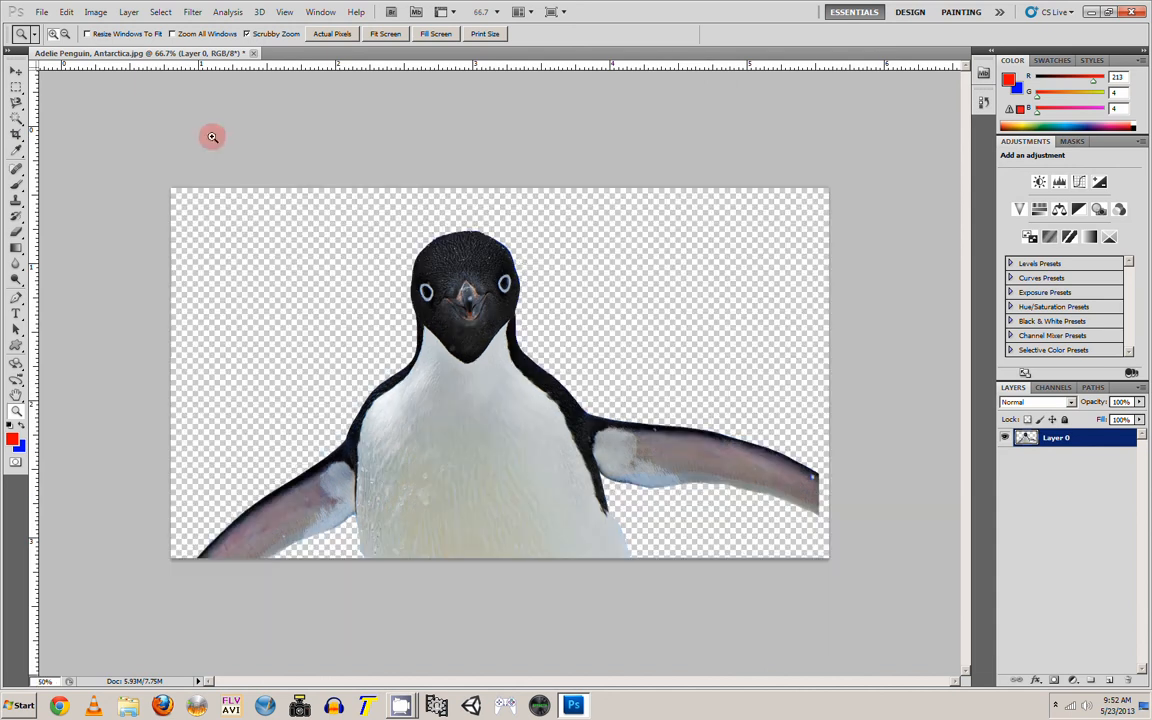
left_click(14, 71)
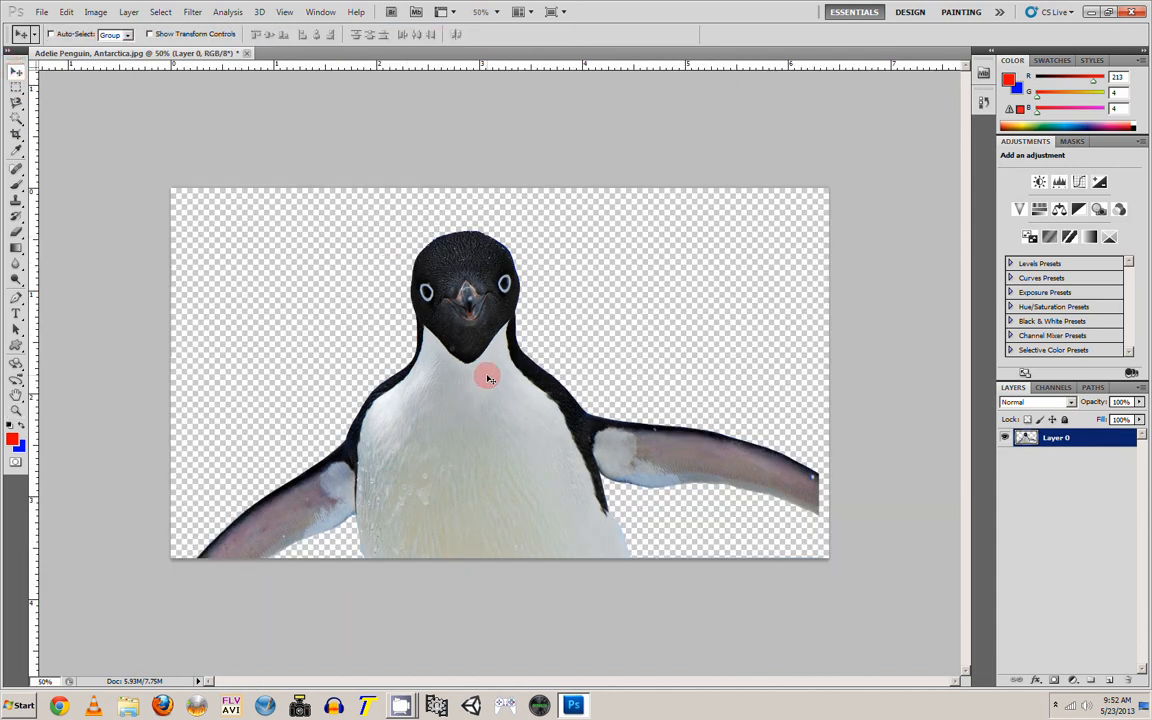
left_click_drag(481, 375, 439, 301)
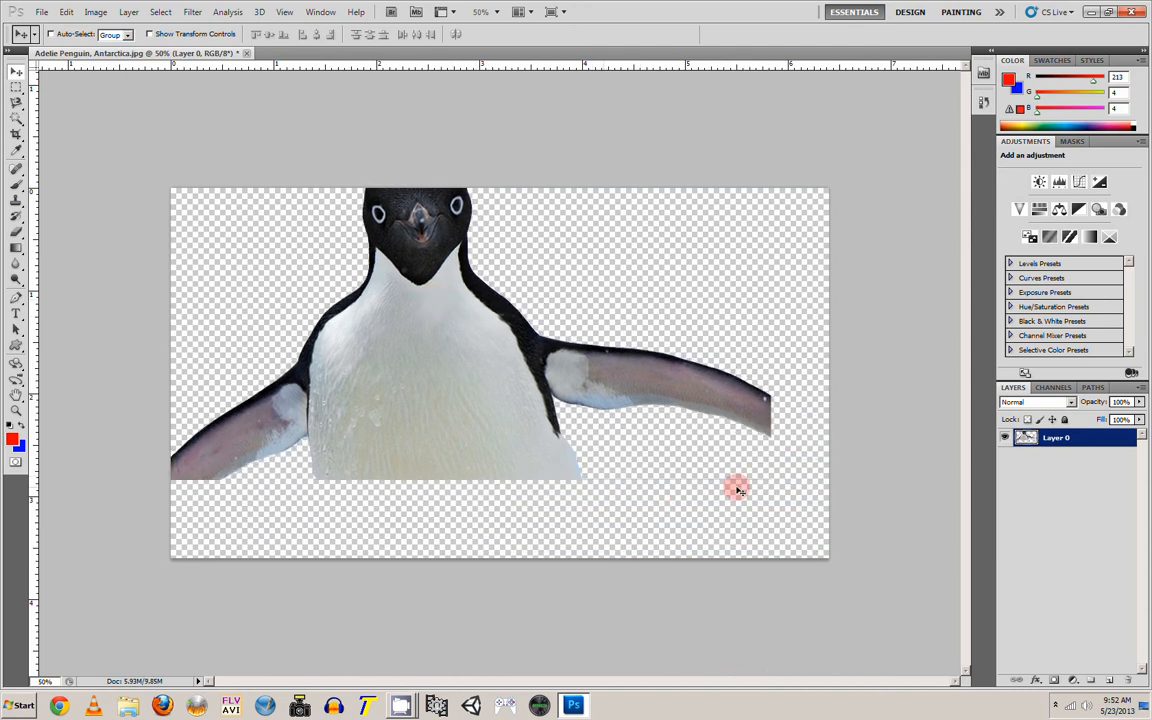
left_click_drag(431, 352, 472, 392)
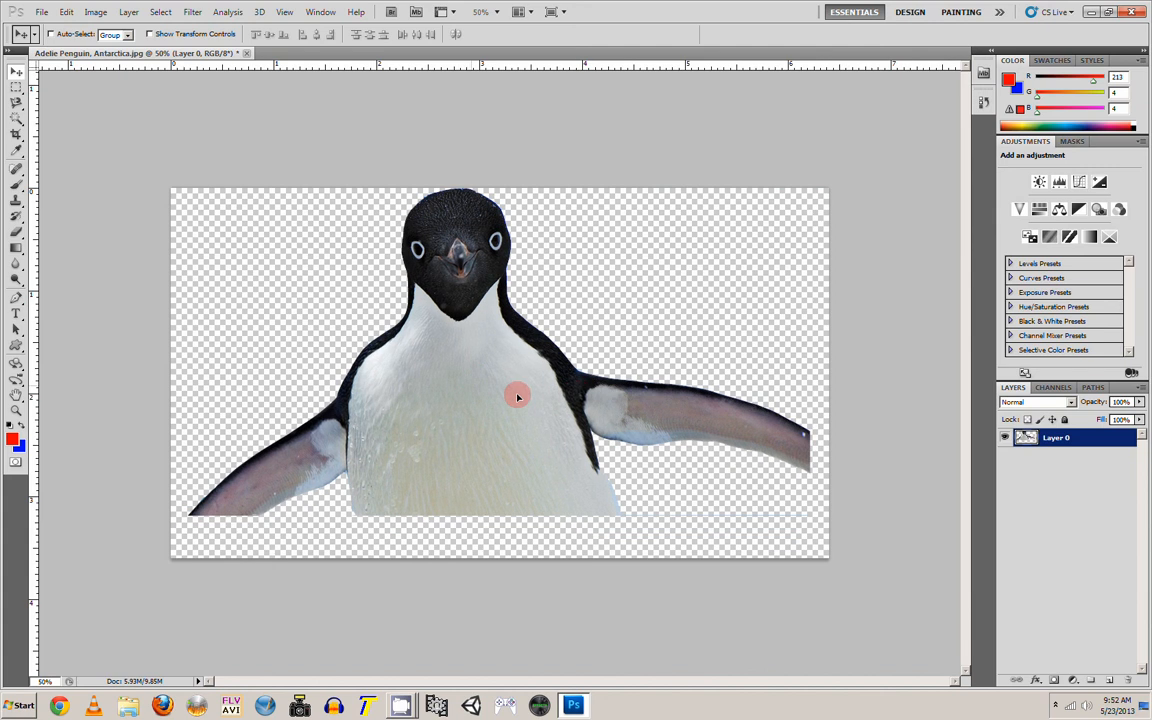
left_click_drag(488, 455, 556, 534)
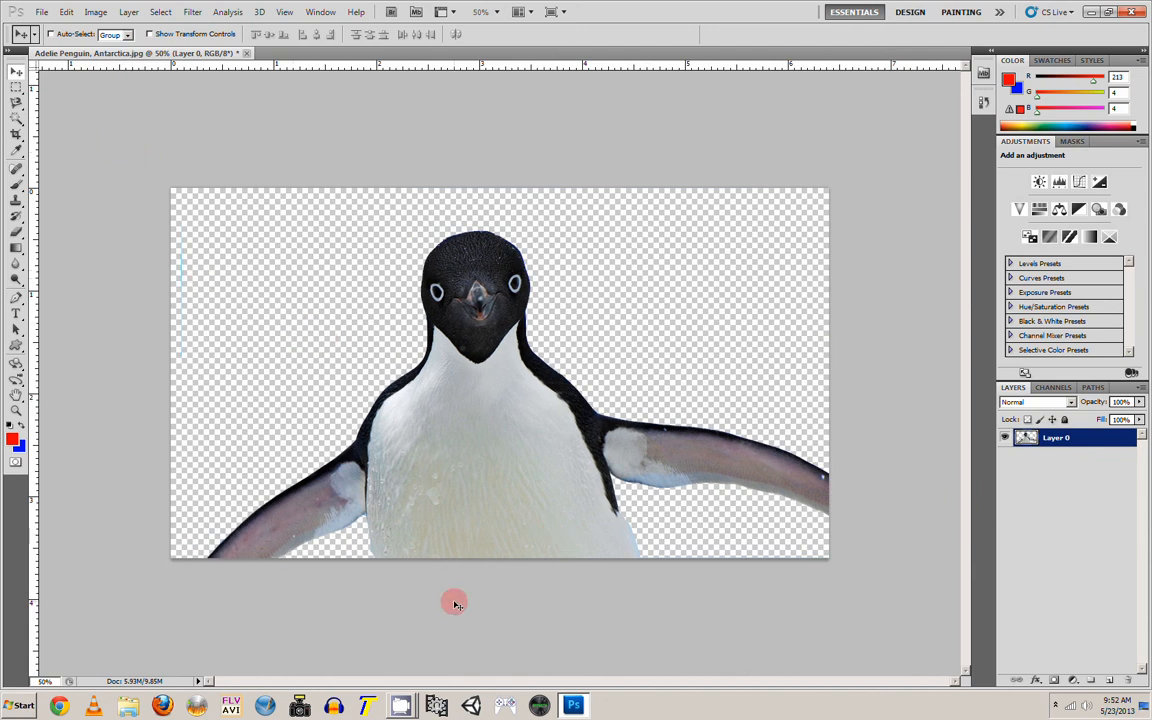
mouse_move(413, 708)
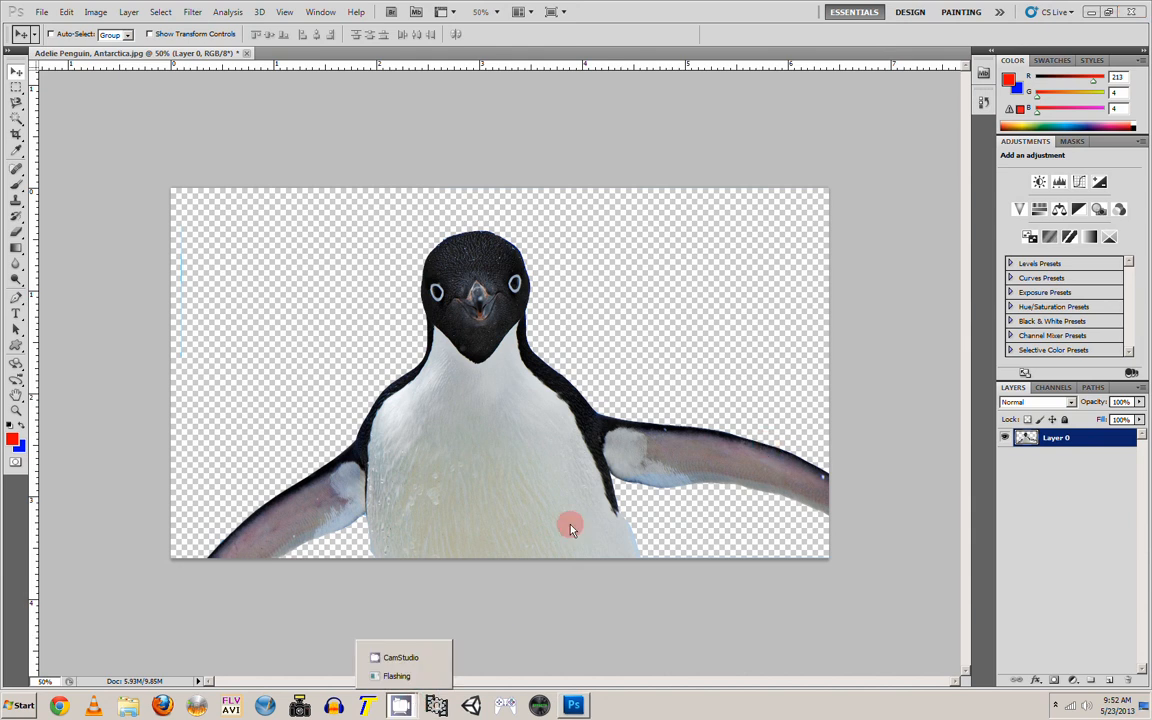
left_click(400, 657)
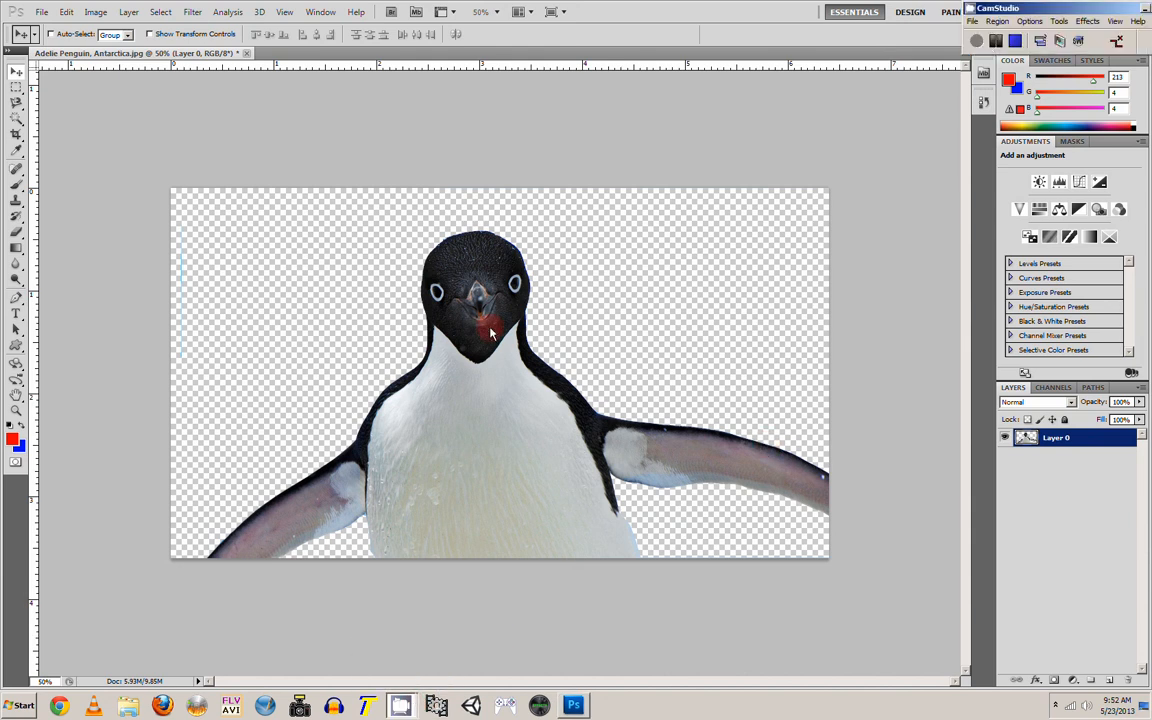